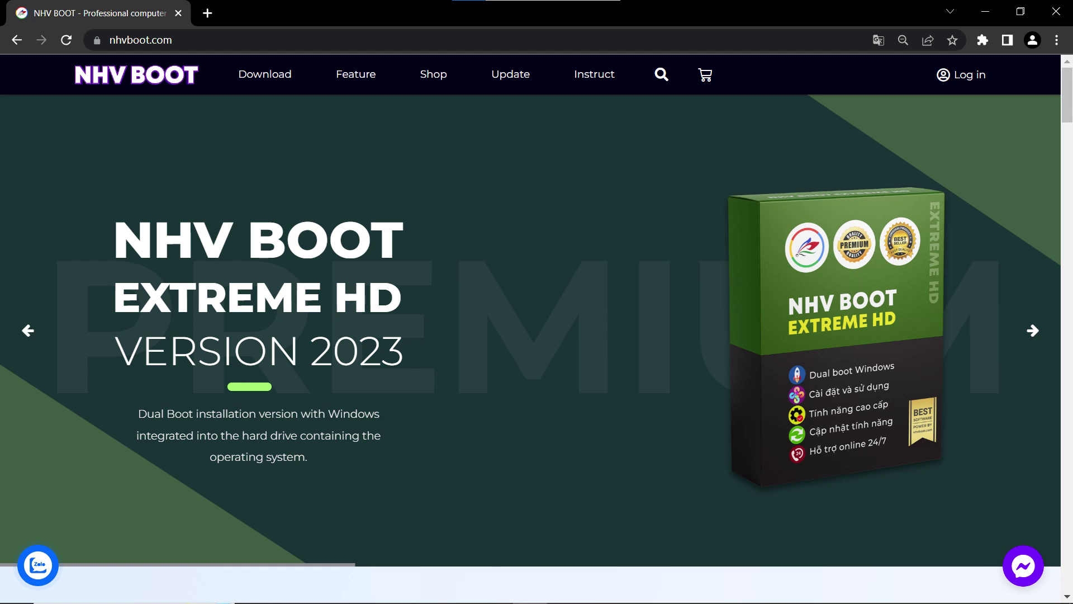
- Scroll down the nhvboot.com home page in Chrome
scroll(537, 336, "down", 20)
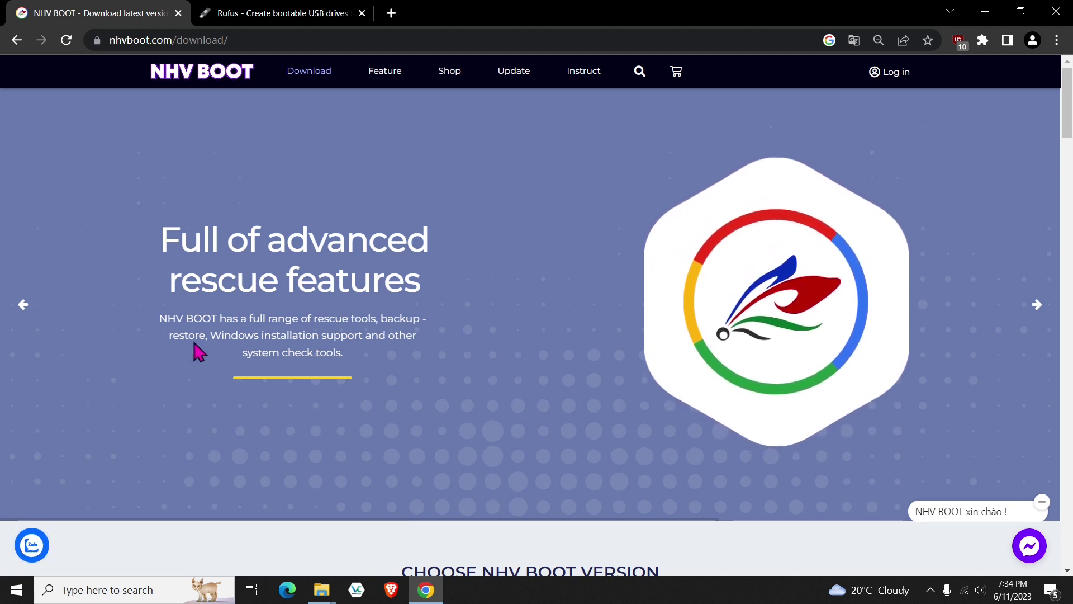
- Scroll to the Standard (free), Extreme (150,000 VND/year) and Unlimited (450,000 VND/lifetime) cards
left_click(1061, 378)
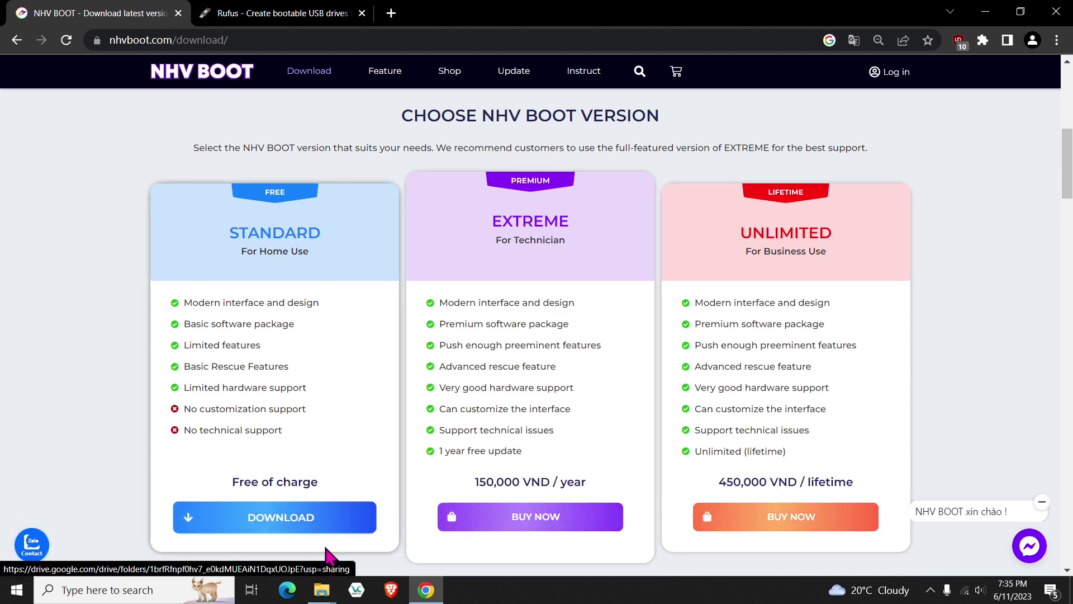
- Select the NHV BOOT Standard ISO in its folder and launch portable rufus-4.1p.exe
mouse_move(321, 590)
left_click(268, 536)
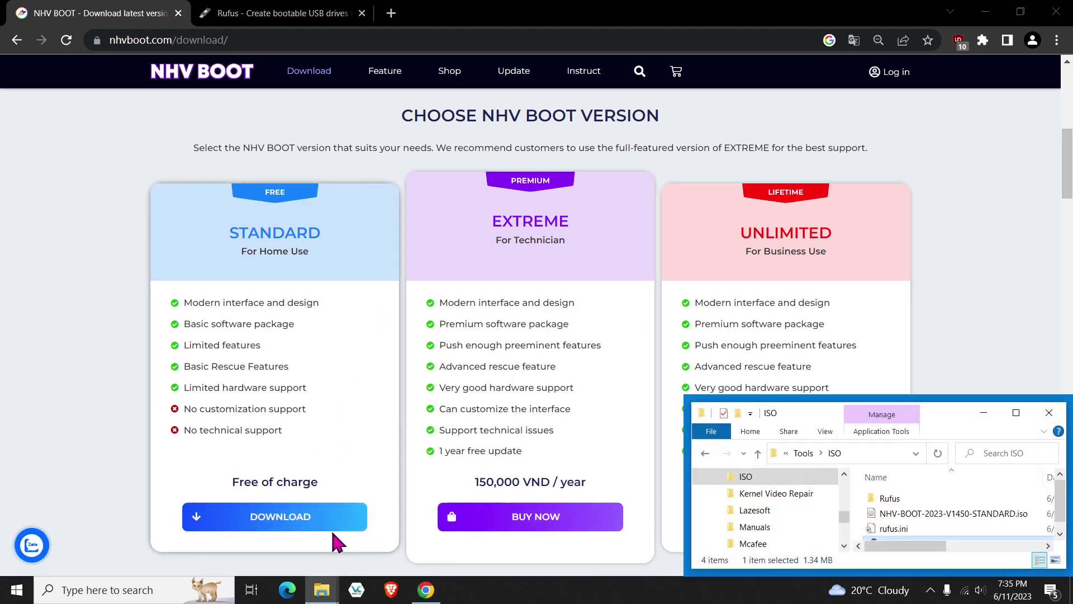
left_click(950, 513)
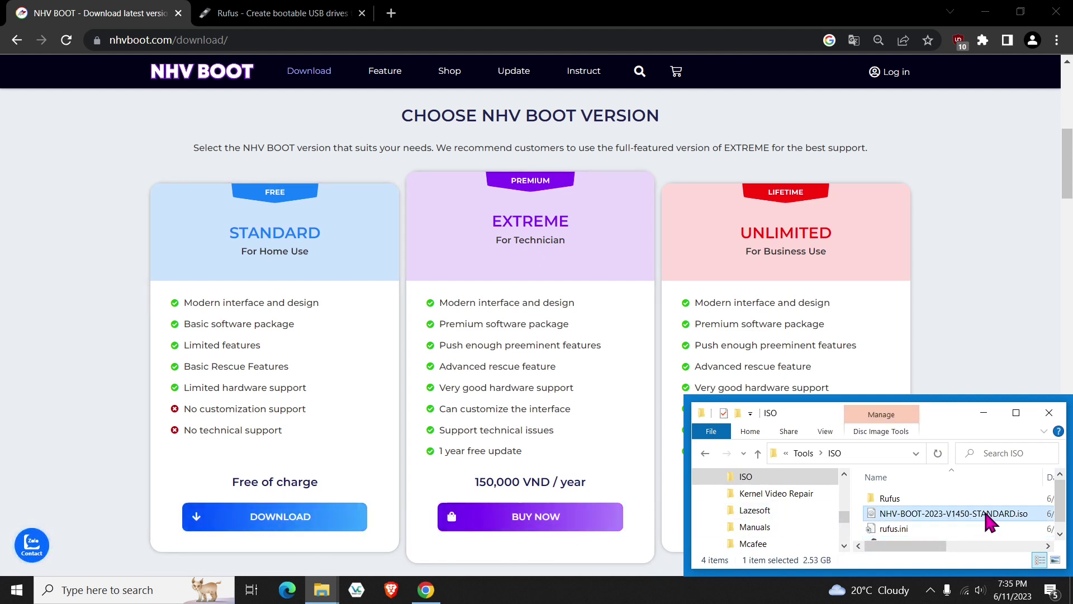
scroll(987, 520, "down", 1)
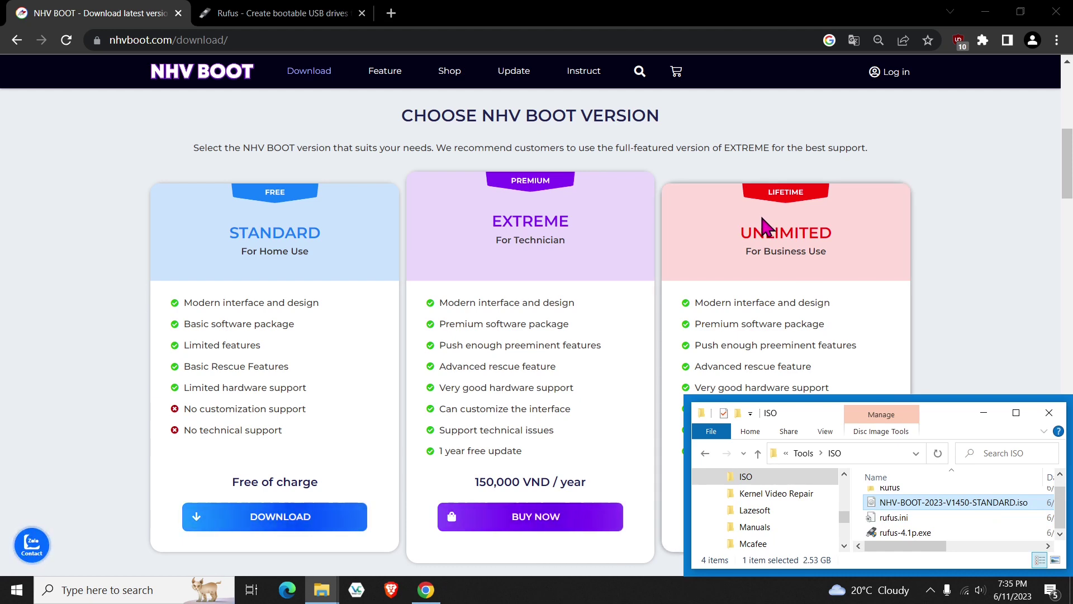
left_click(302, 17)
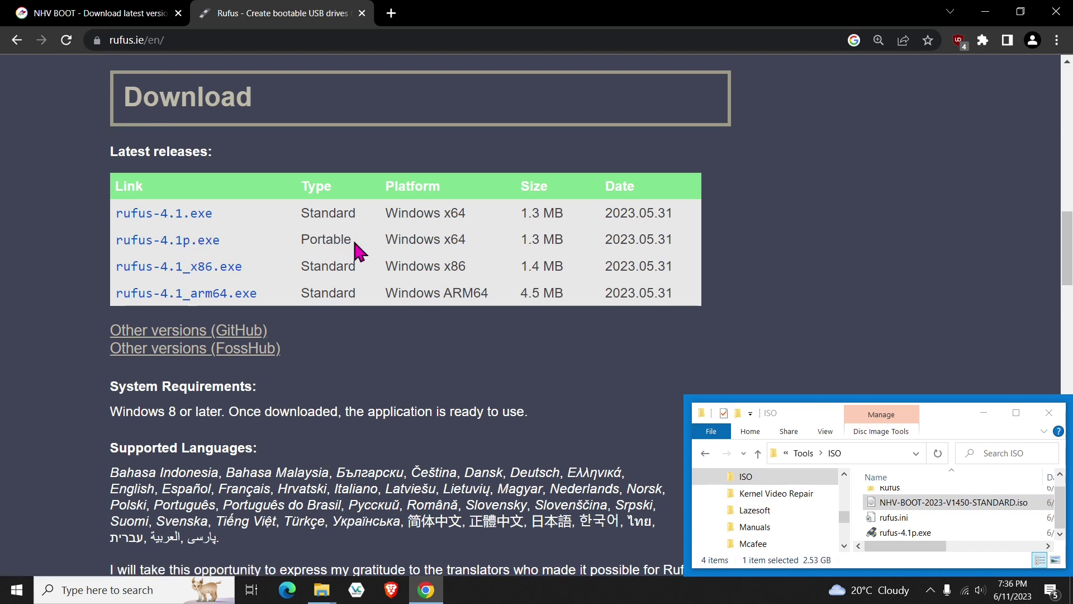
left_click(922, 534)
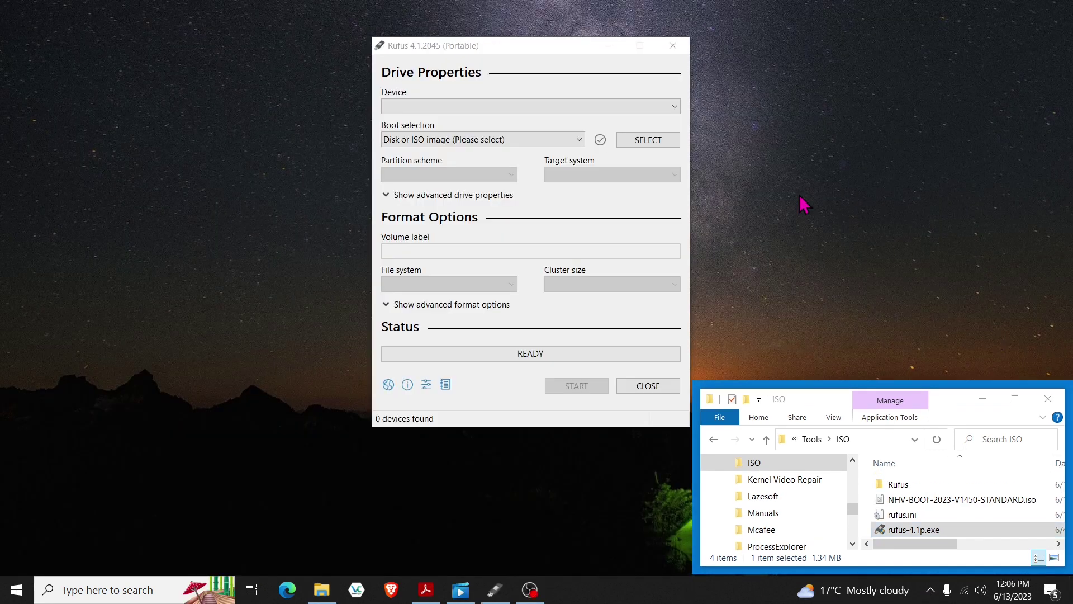
- Turn List USB Hard Drives on and back off so the 32 GB KINGSTON drive is targeted
left_click(675, 107)
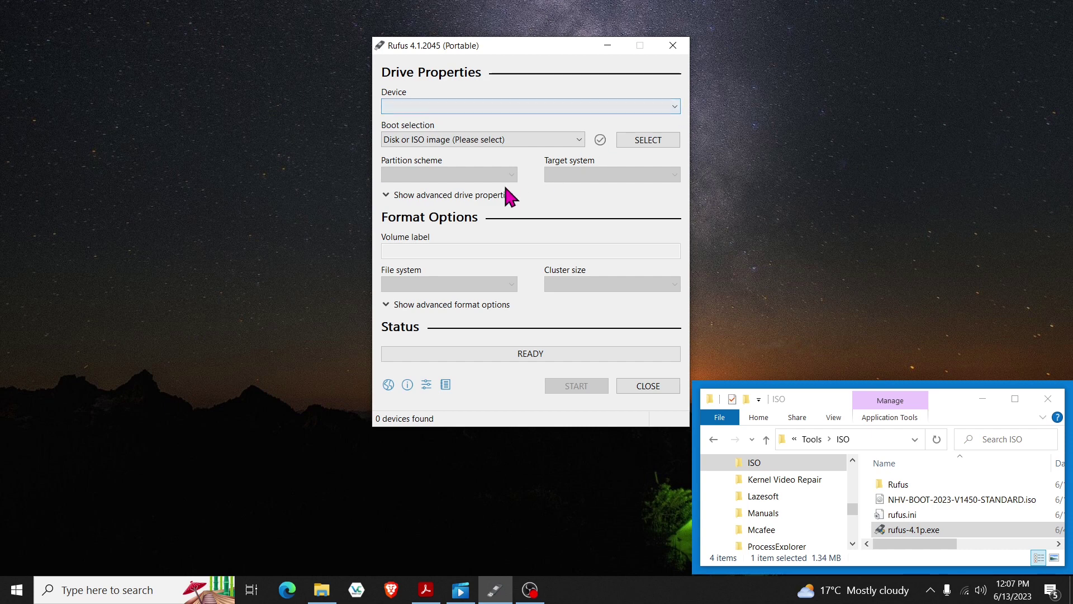
left_click(391, 198)
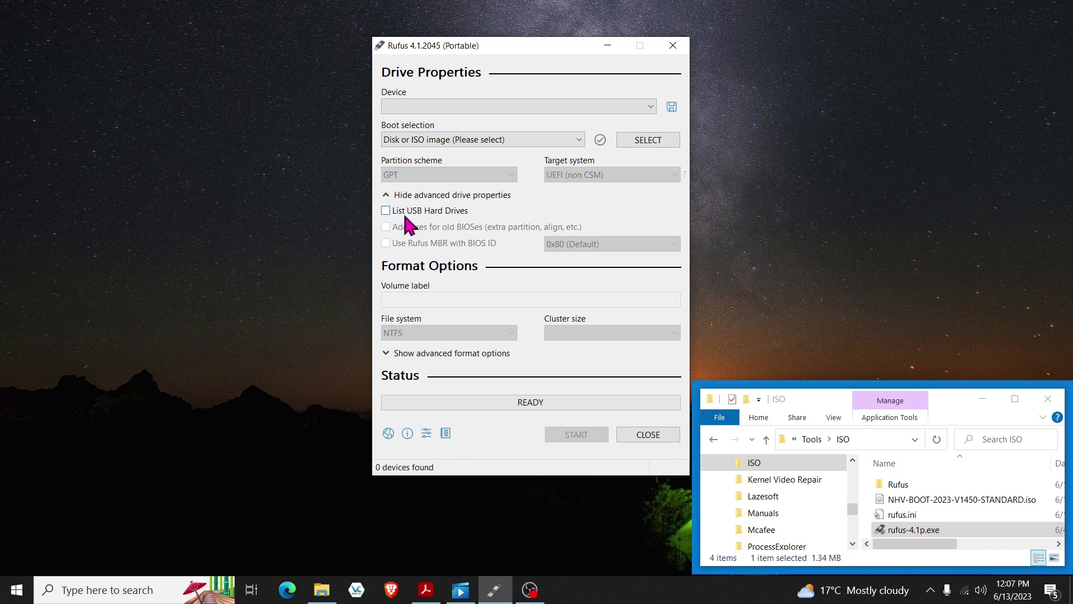
left_click(391, 210)
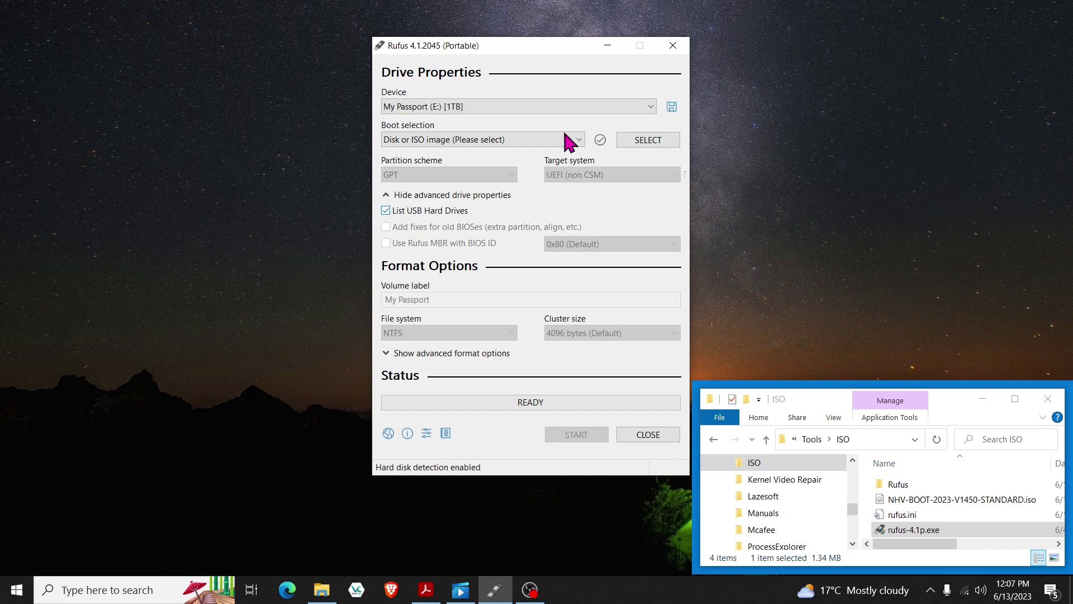
left_click(651, 107)
left_click(648, 119)
left_click(385, 212)
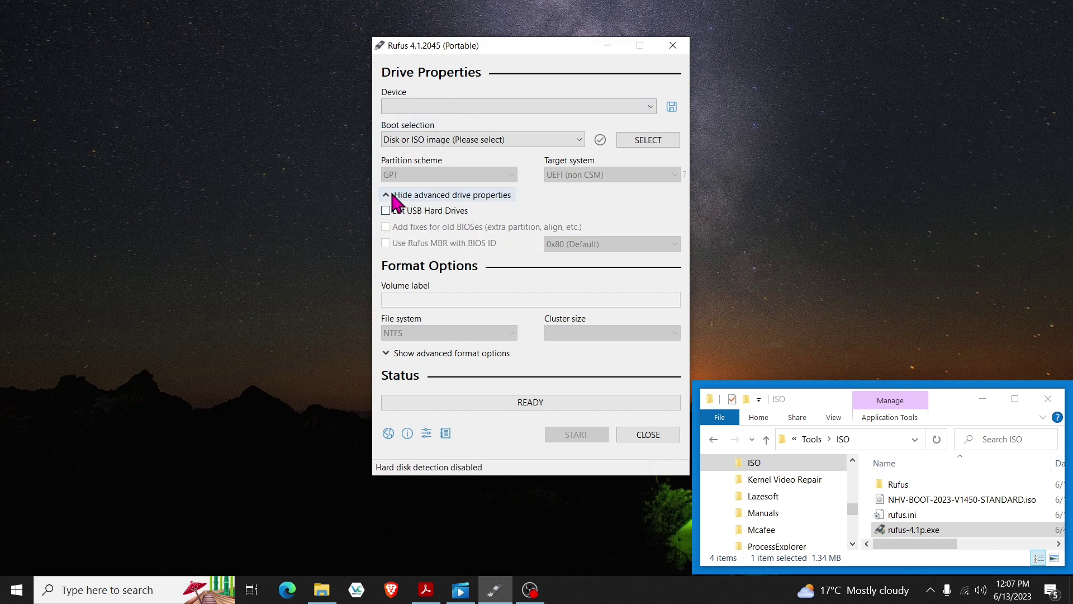
left_click(391, 195)
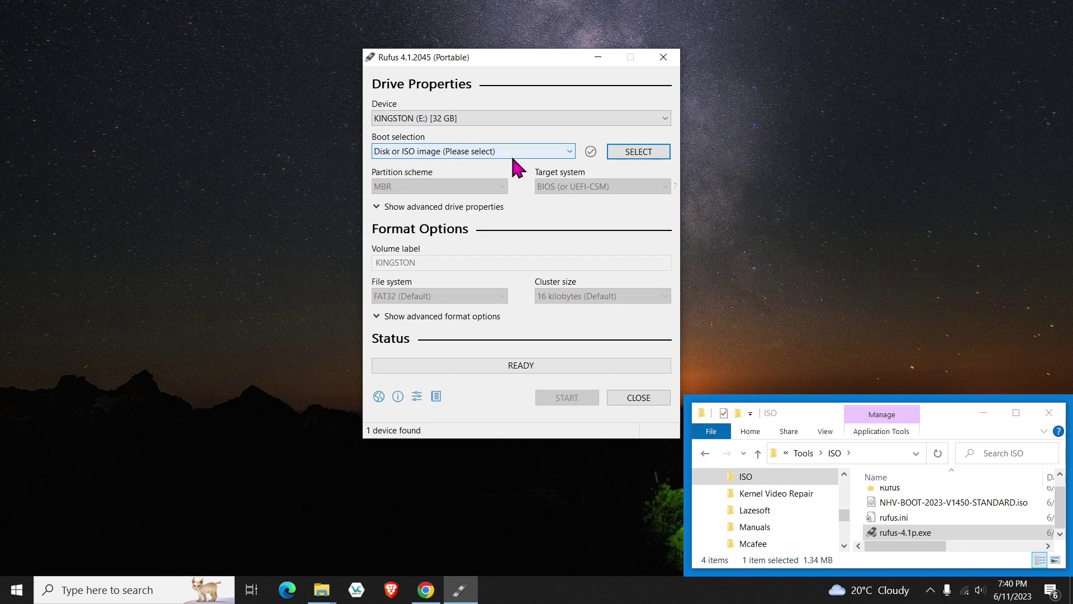
- Load NHV-BOOT-2023-V1450-STANDARD.iso as the Rufus boot image
left_click(647, 157)
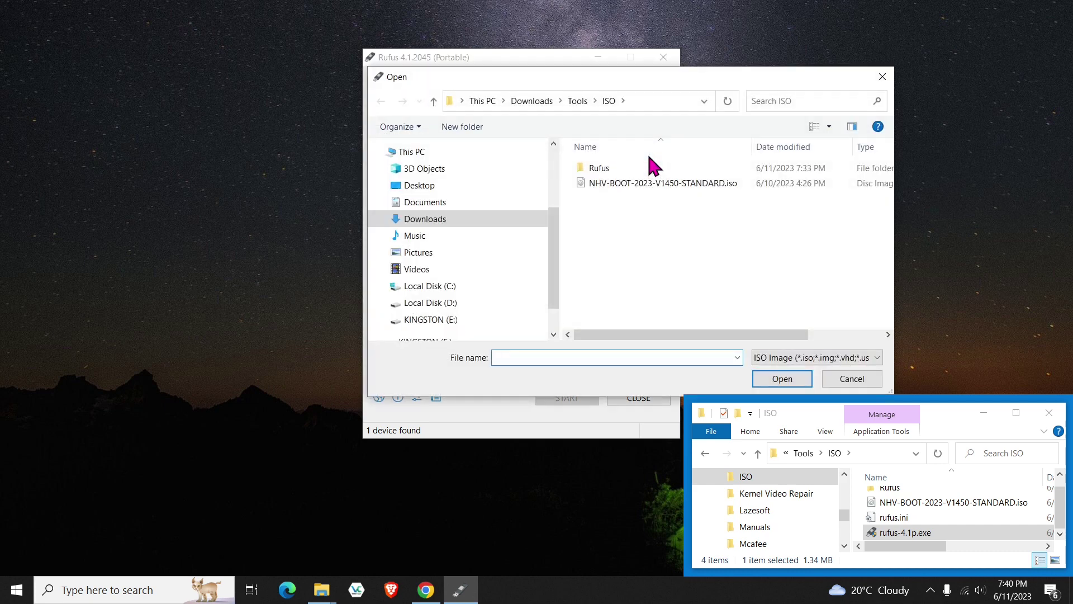
left_click(686, 185)
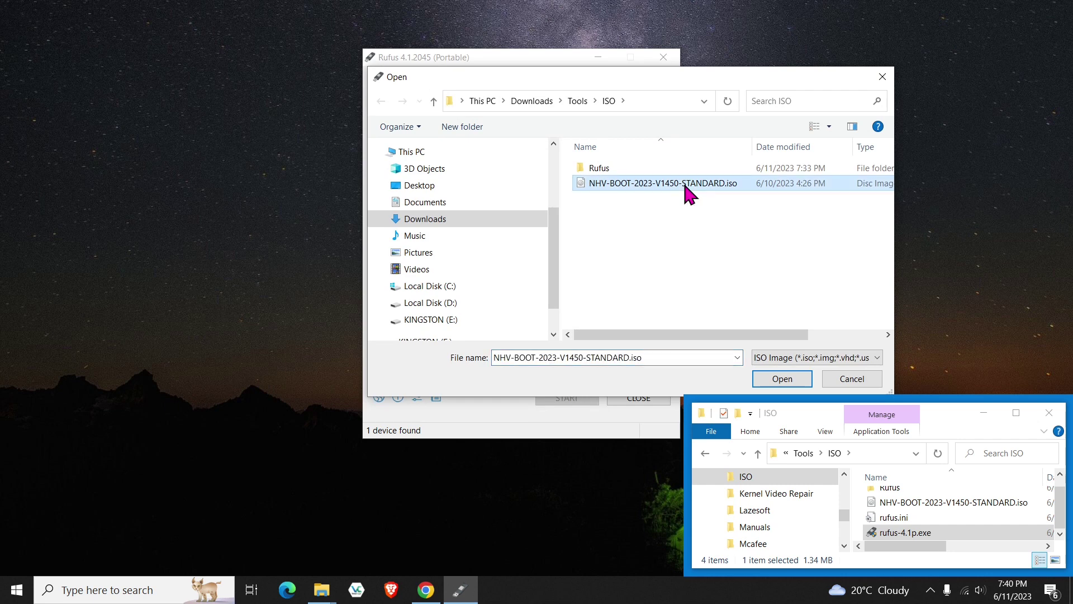
left_click(782, 380)
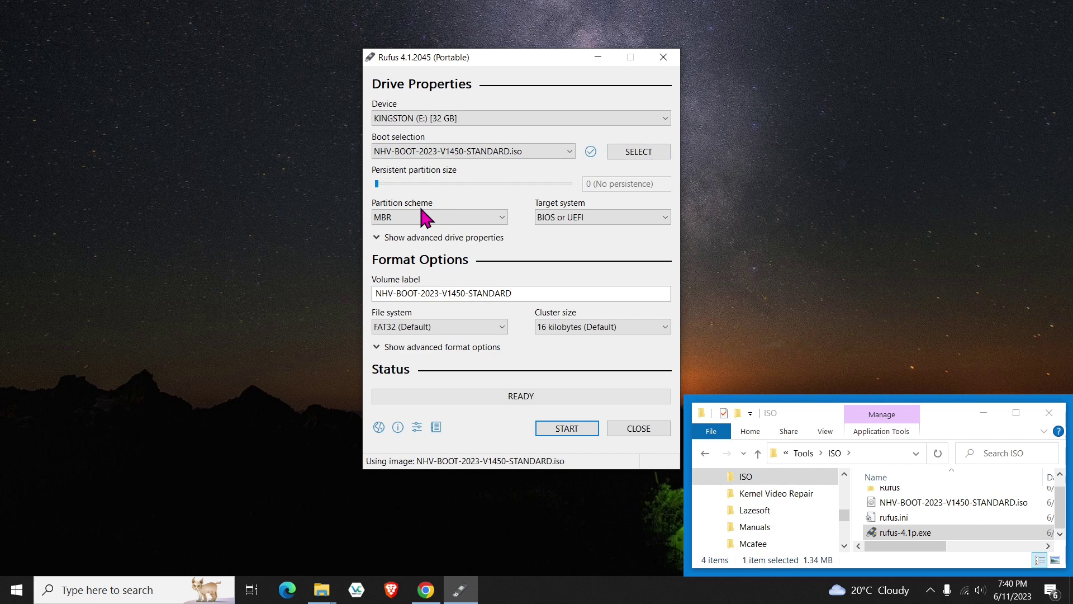
- Try the GPT partition scheme, then set it back to MBR
left_click(502, 218)
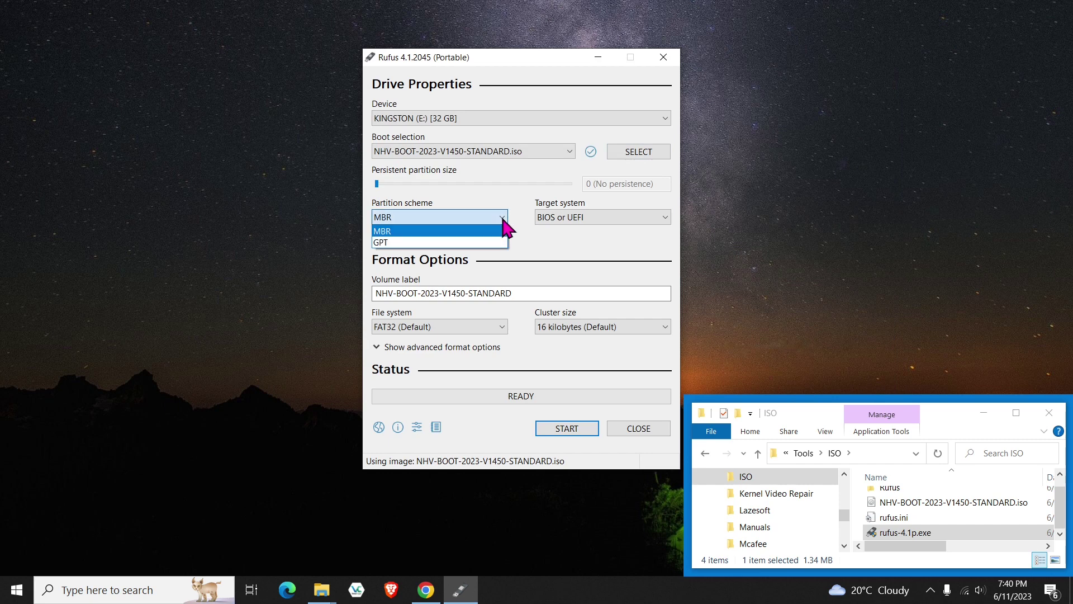
left_click(395, 245)
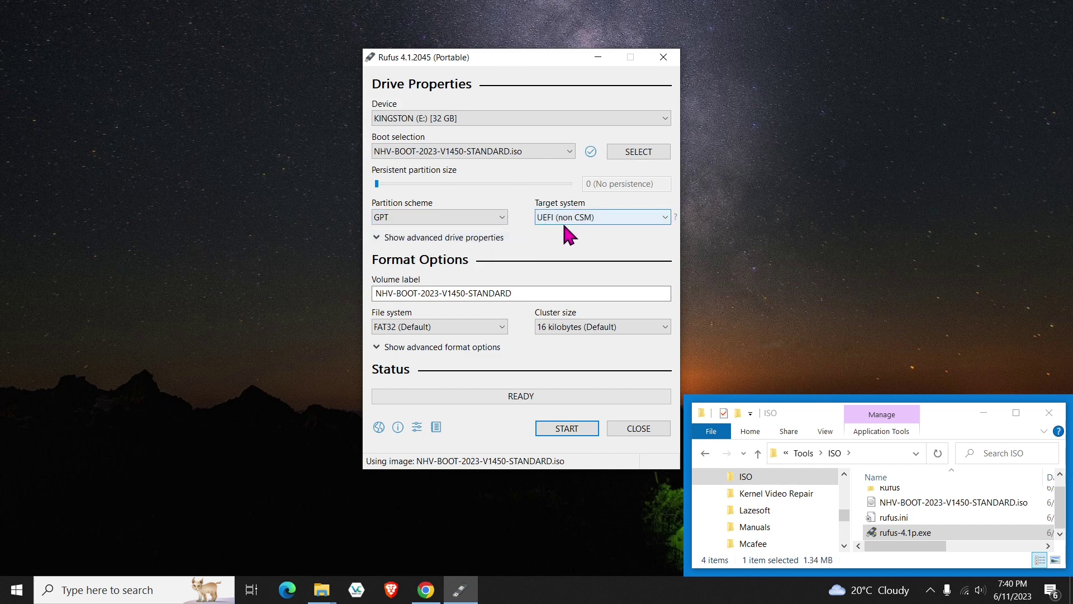
mouse_move(558, 222)
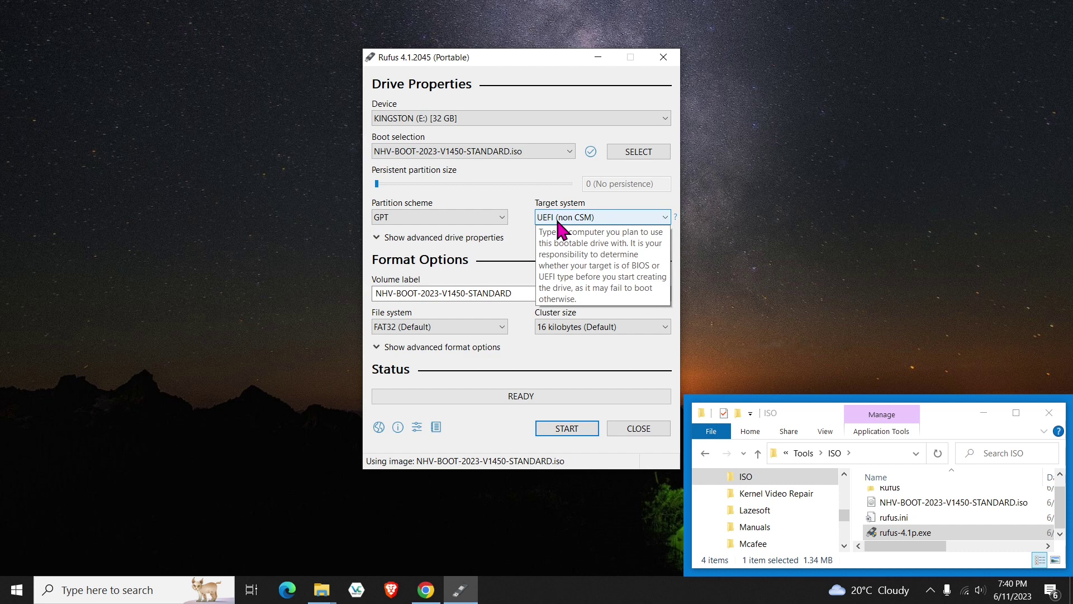
left_click(498, 218)
left_click(386, 231)
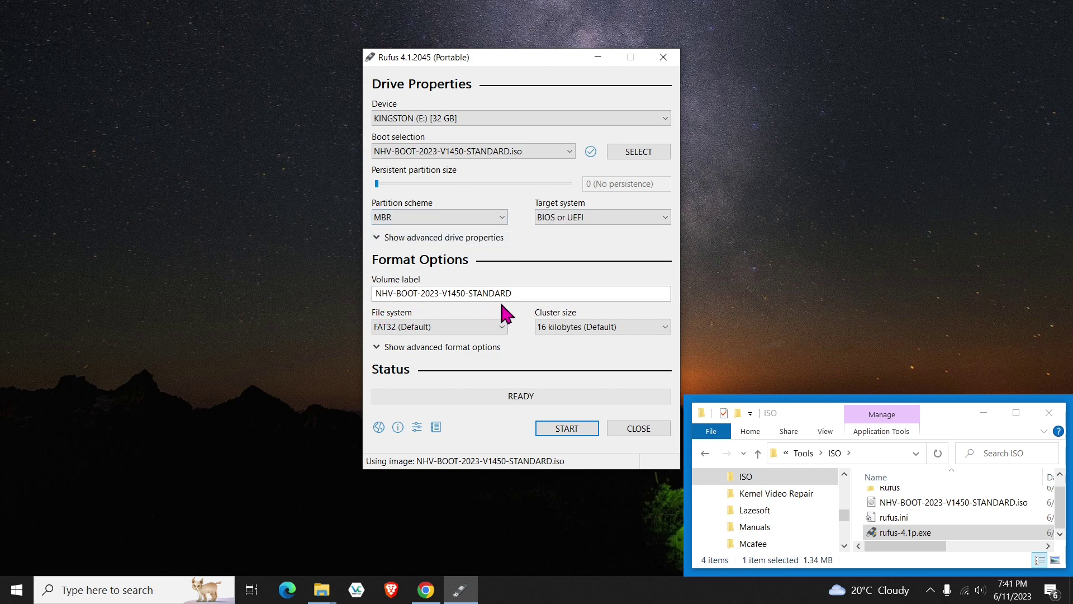
- Write the image to the KINGSTON drive, accepting the data-erase warning, then close Rufus
left_click(589, 440)
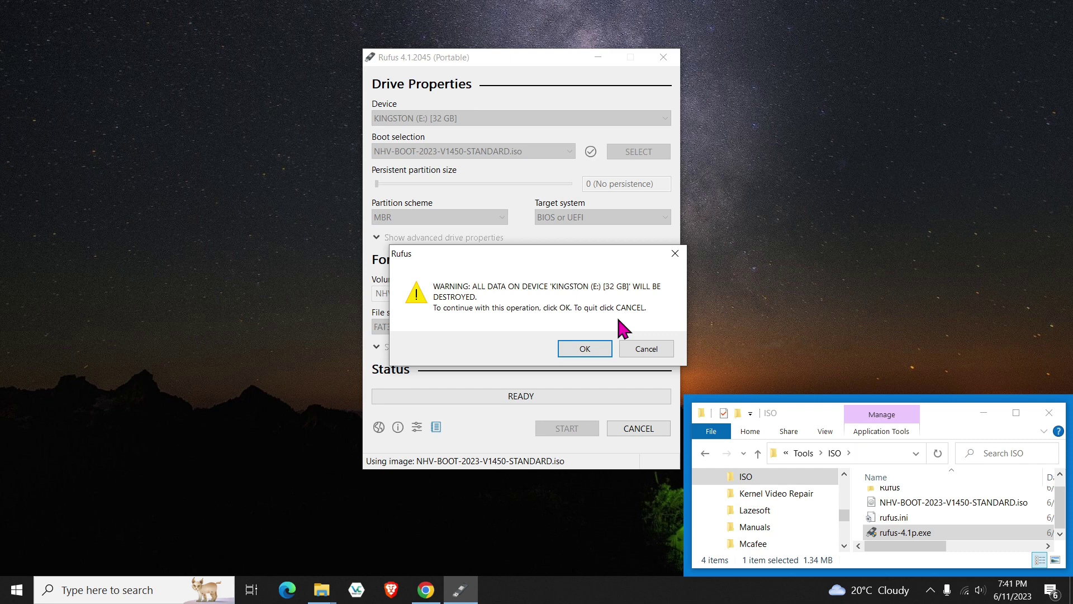
left_click(606, 350)
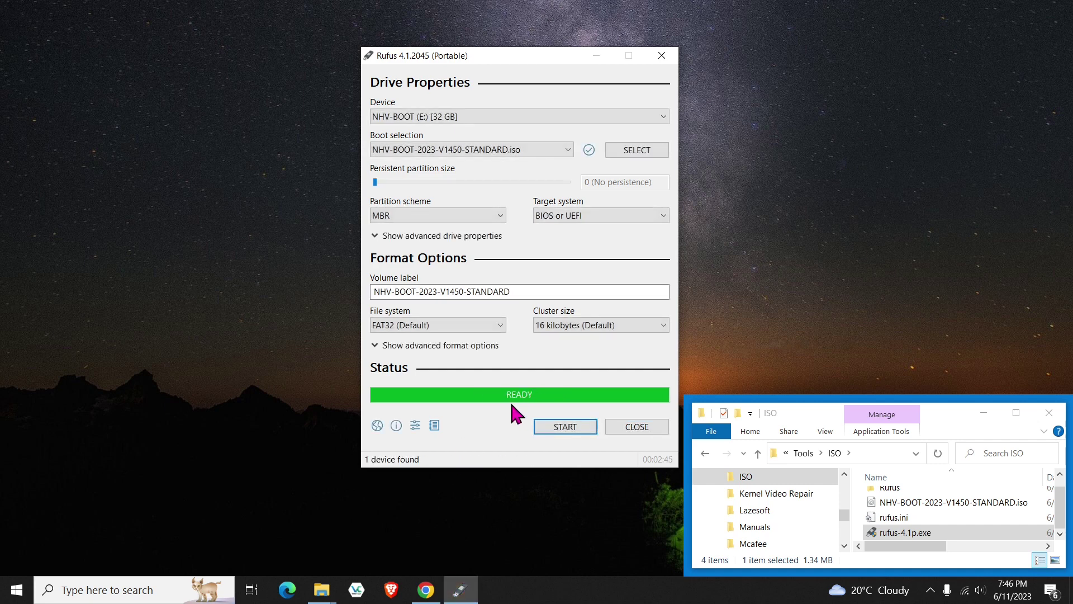
left_click(650, 431)
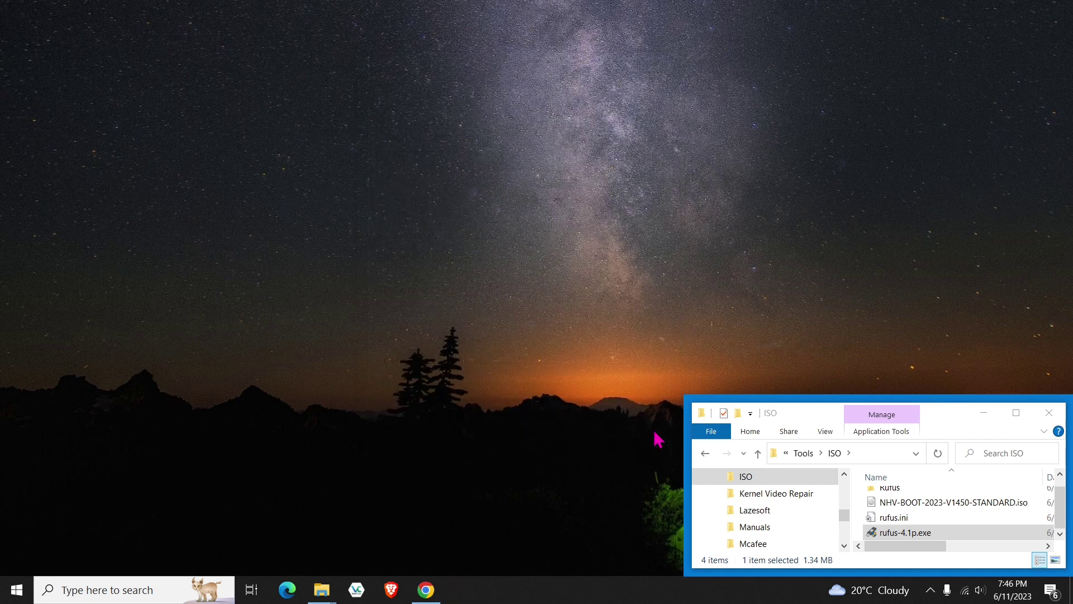
- Minimize the ISO folder and boot the PC from the NHV BOOT USB via the F8 menu
left_click(984, 413)
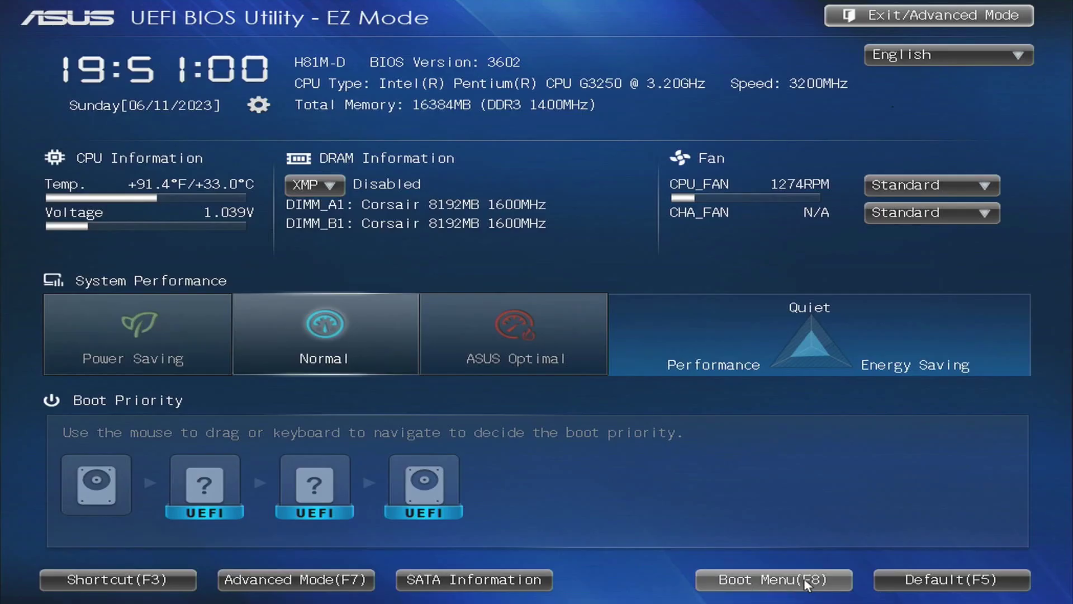
left_click(805, 577)
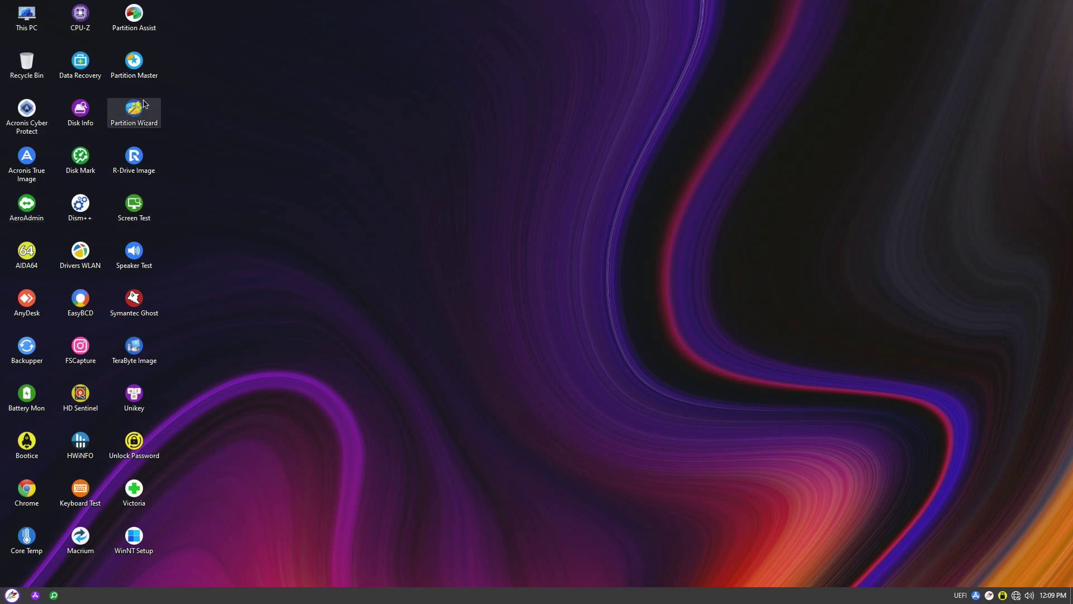
- Run winver to show the NHV BOOT 2023 V1450 STANDARD version details
left_click(13, 596)
type("winver")
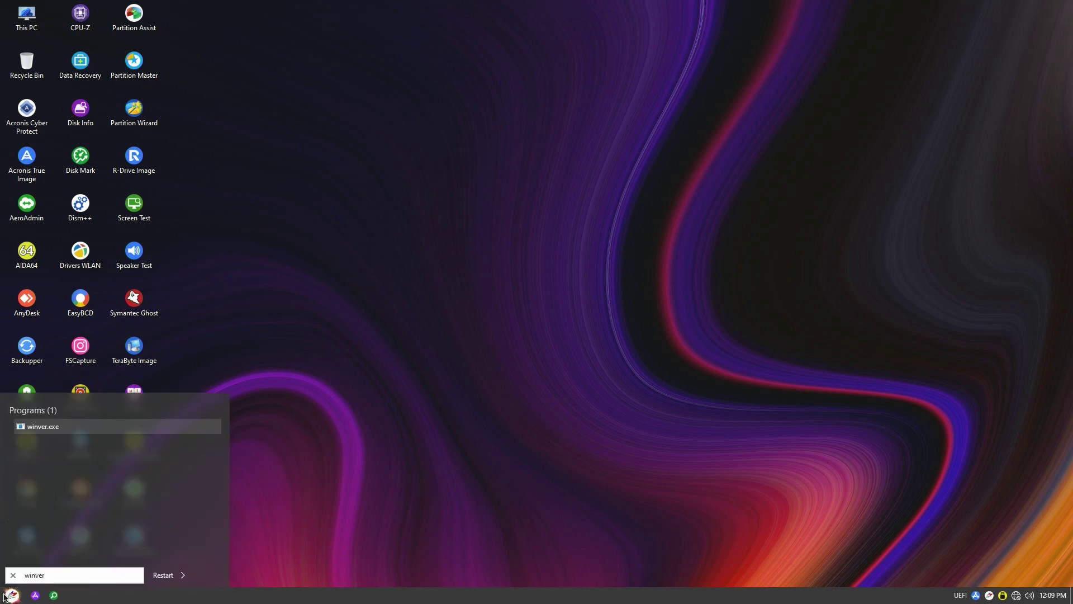
left_click(47, 430)
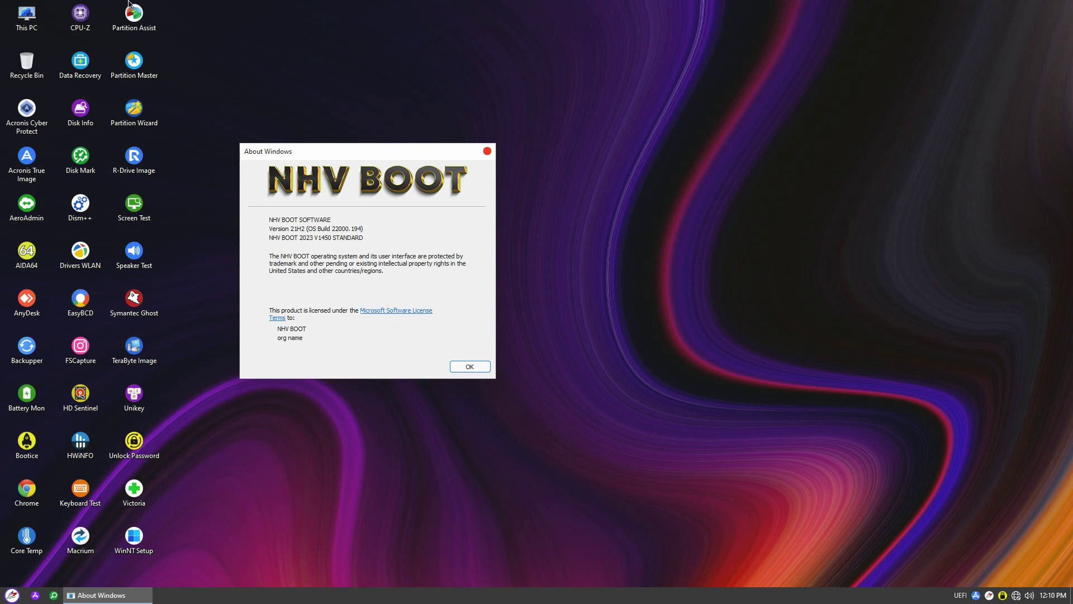
- Open This PC's System Properties and move the window up and right
right_click(30, 22)
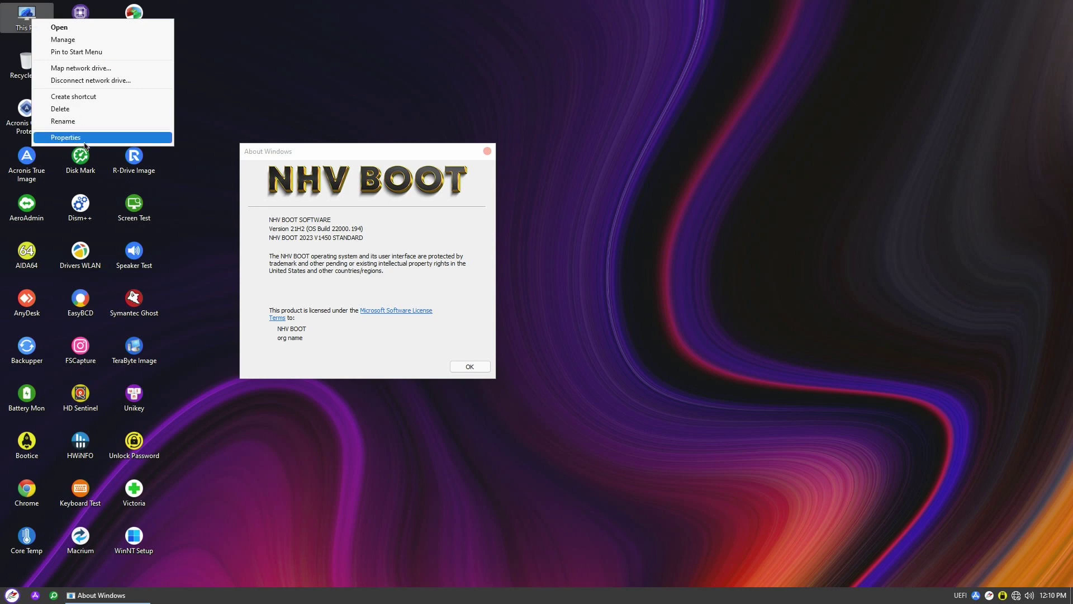
left_click(66, 137)
left_click_drag(382, 148, 586, 105)
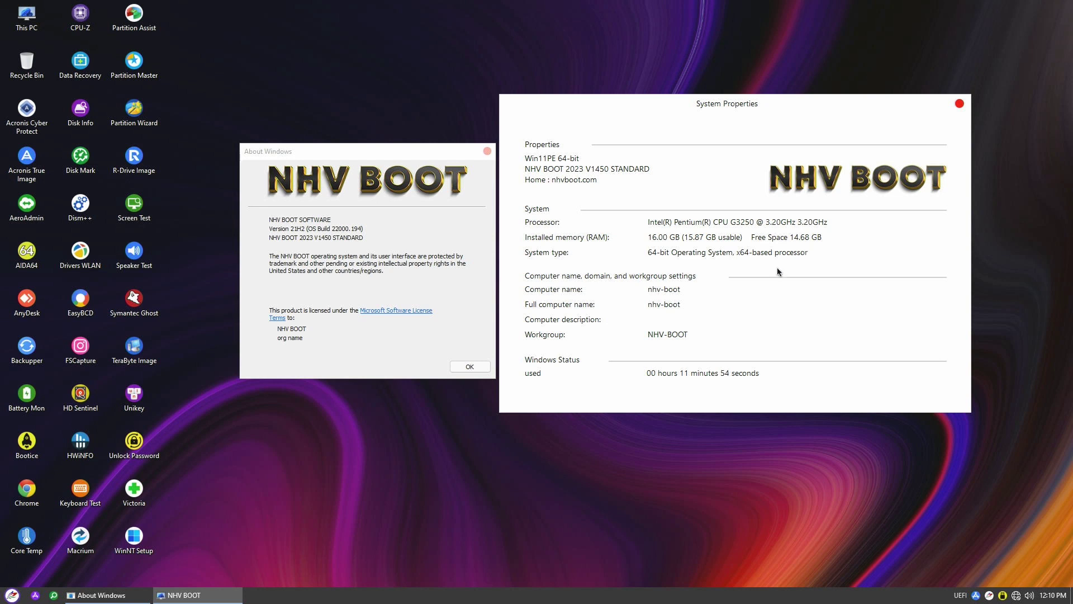
- Open WinPE Settings and keep display DPI scaling at 100%
left_click(12, 595)
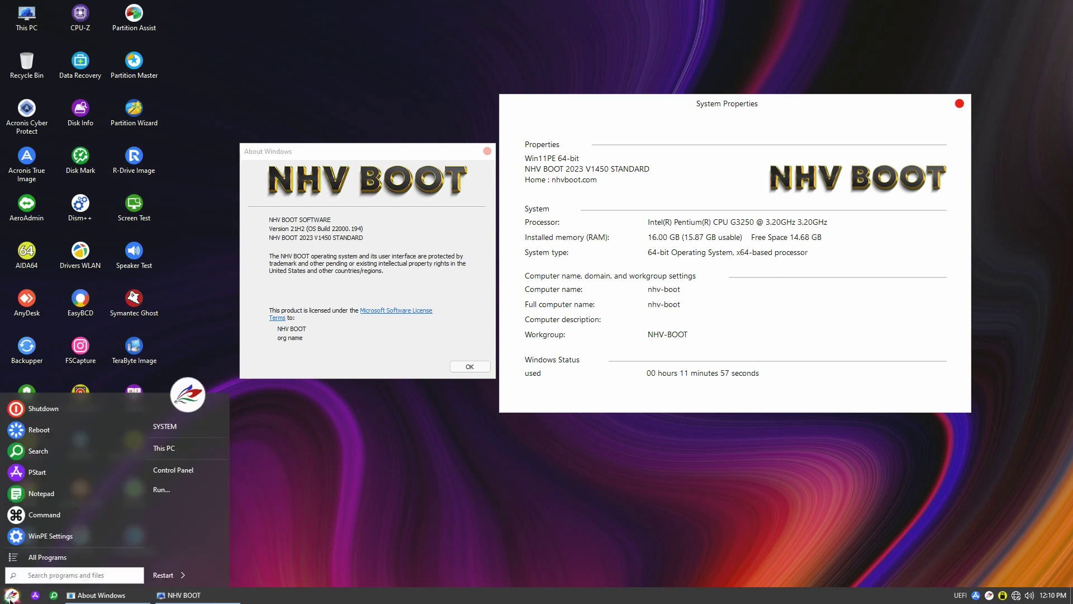
left_click(77, 537)
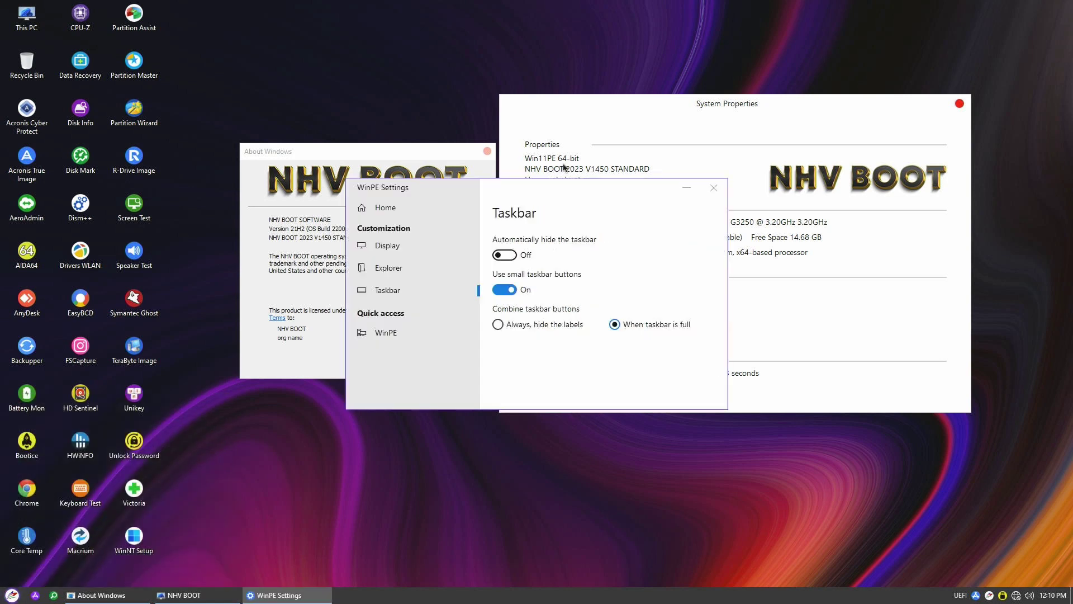
left_click_drag(585, 191, 598, 302)
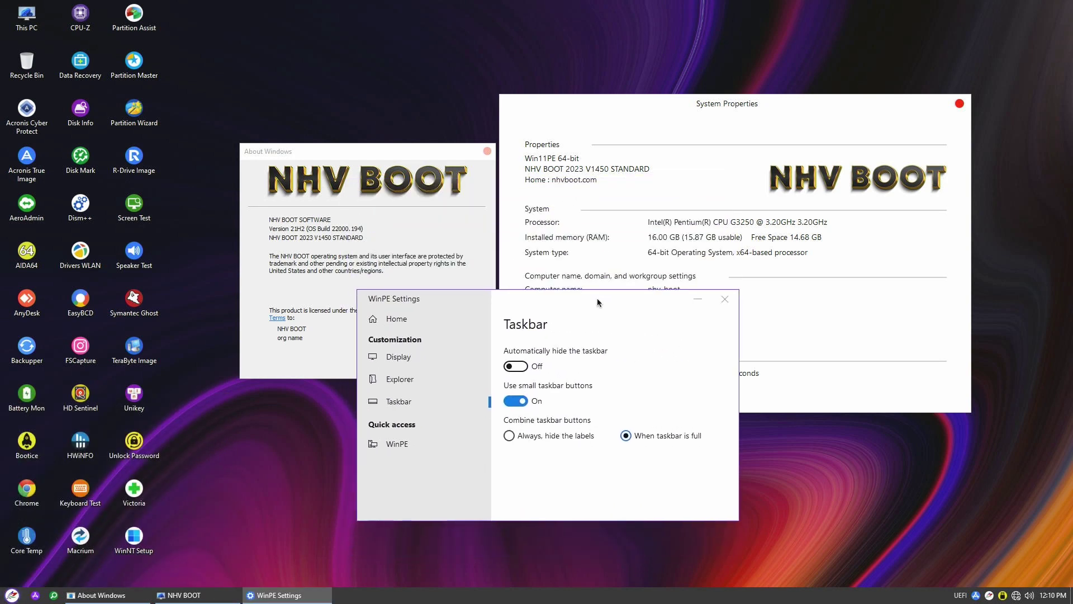
left_click(398, 357)
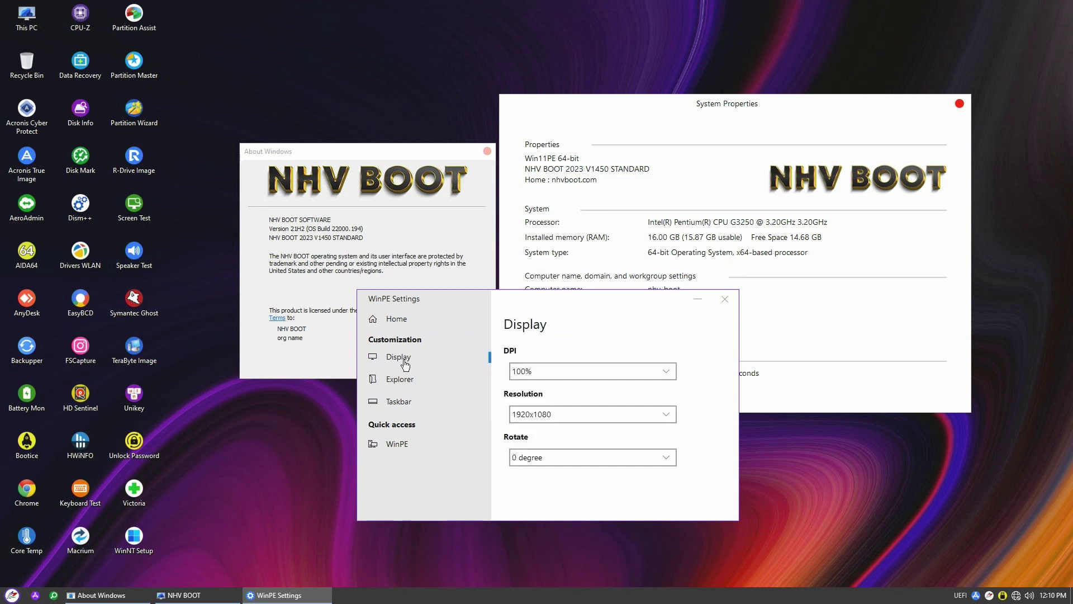
left_click(667, 372)
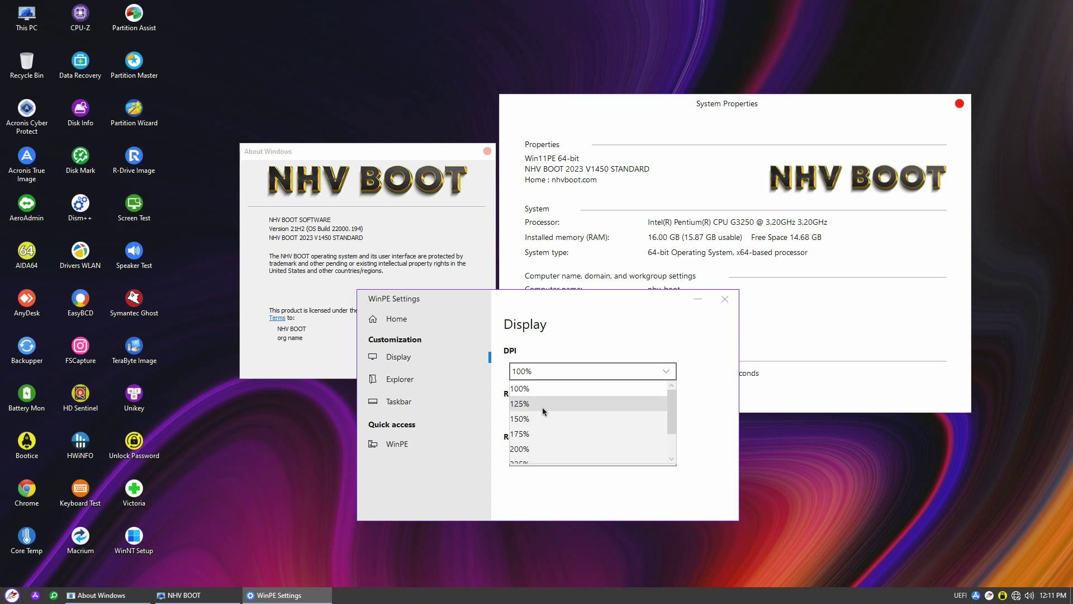
left_click(581, 345)
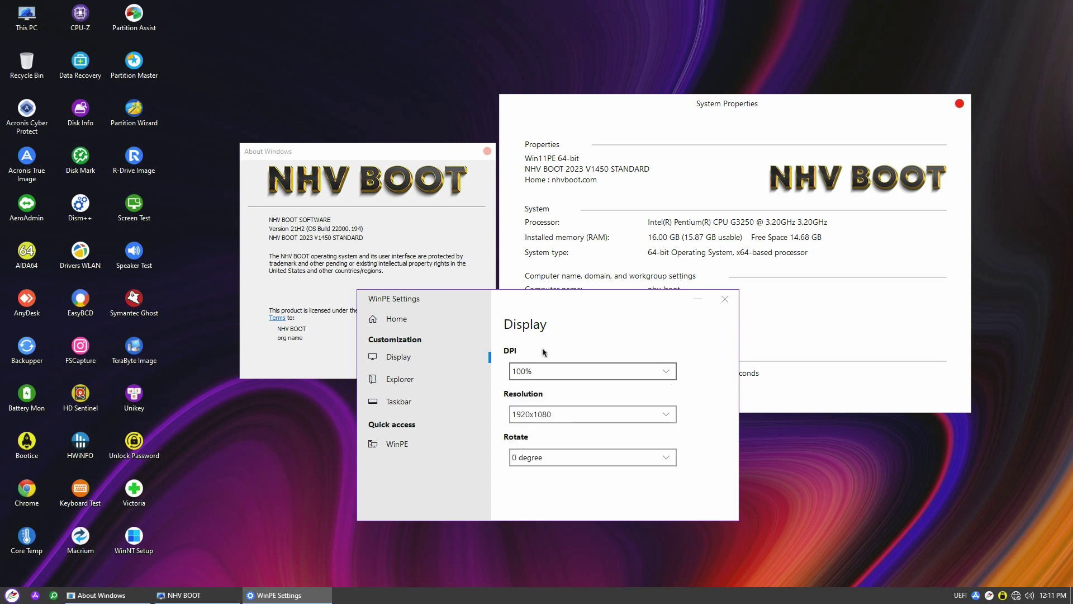
- Turn off showing hidden files and drives, and stop hiding protected OS files
left_click(400, 382)
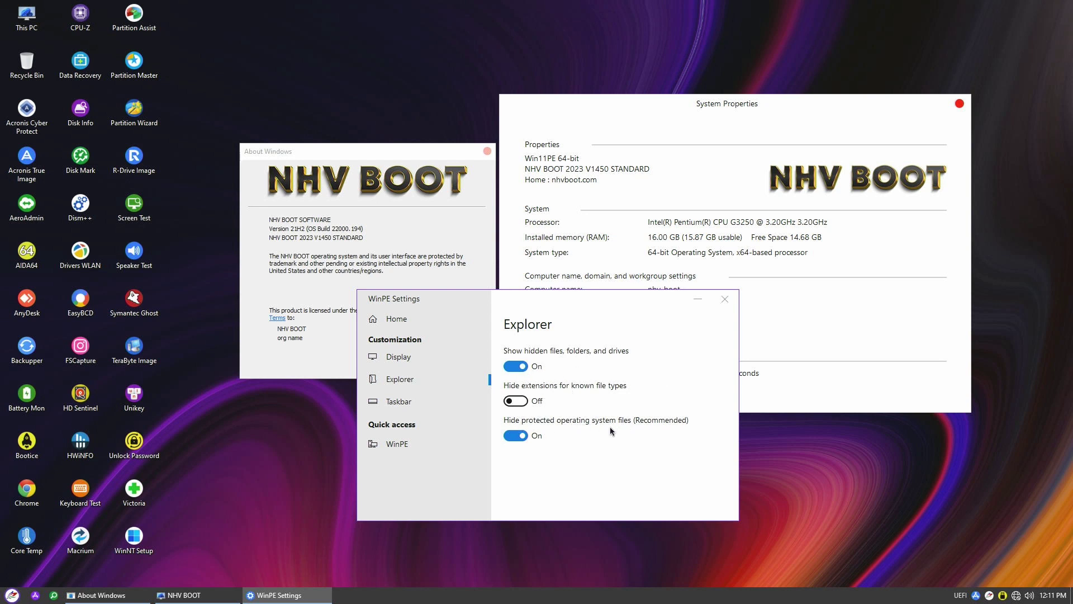
left_click(515, 366)
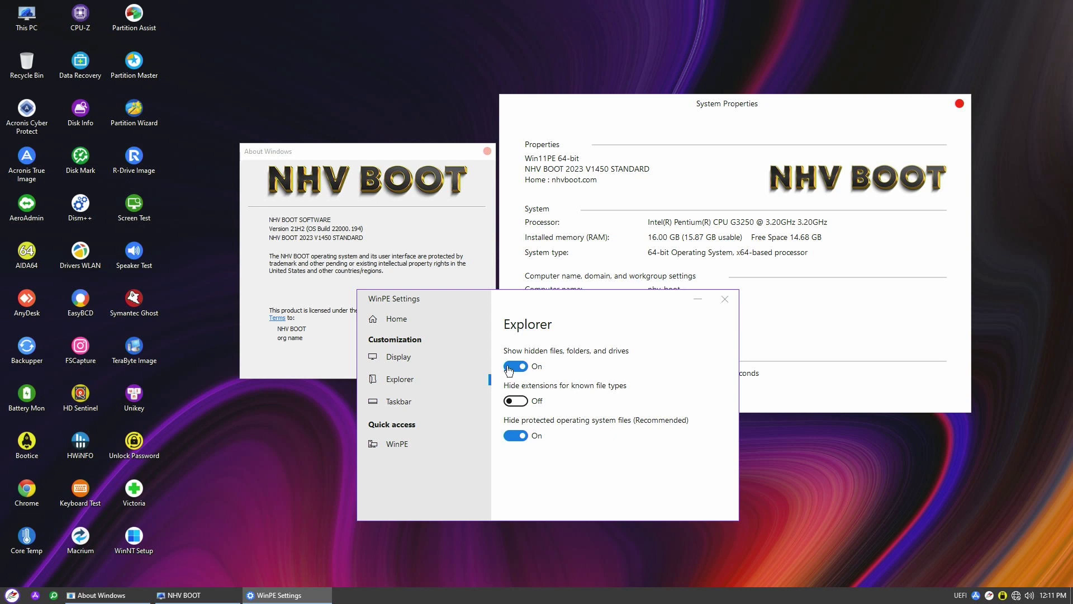
left_click(516, 436)
- Toggle small taskbar buttons off and back on
left_click(398, 402)
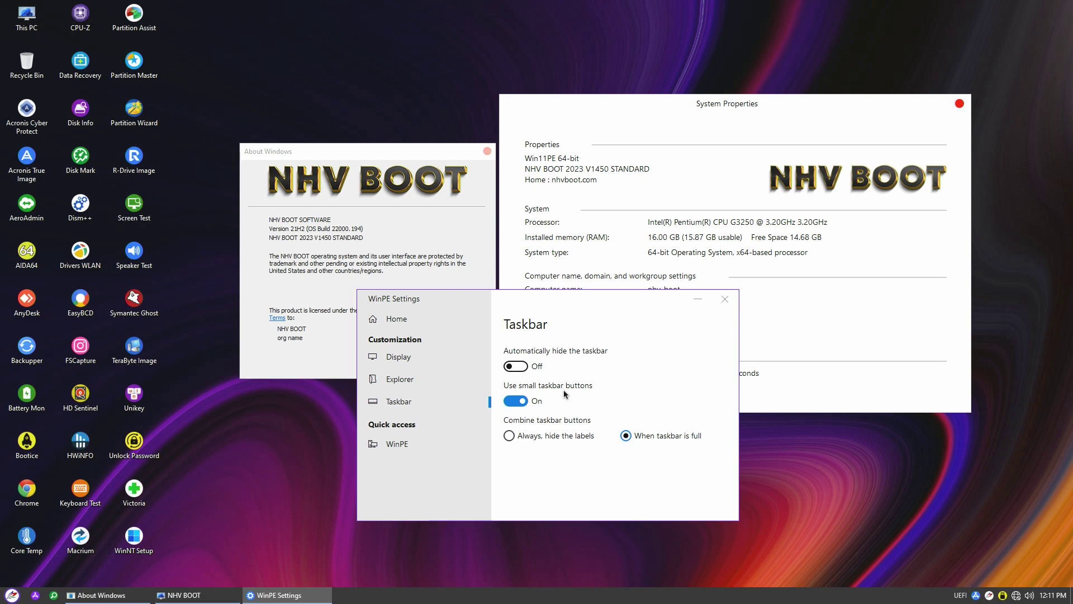
left_click(510, 402)
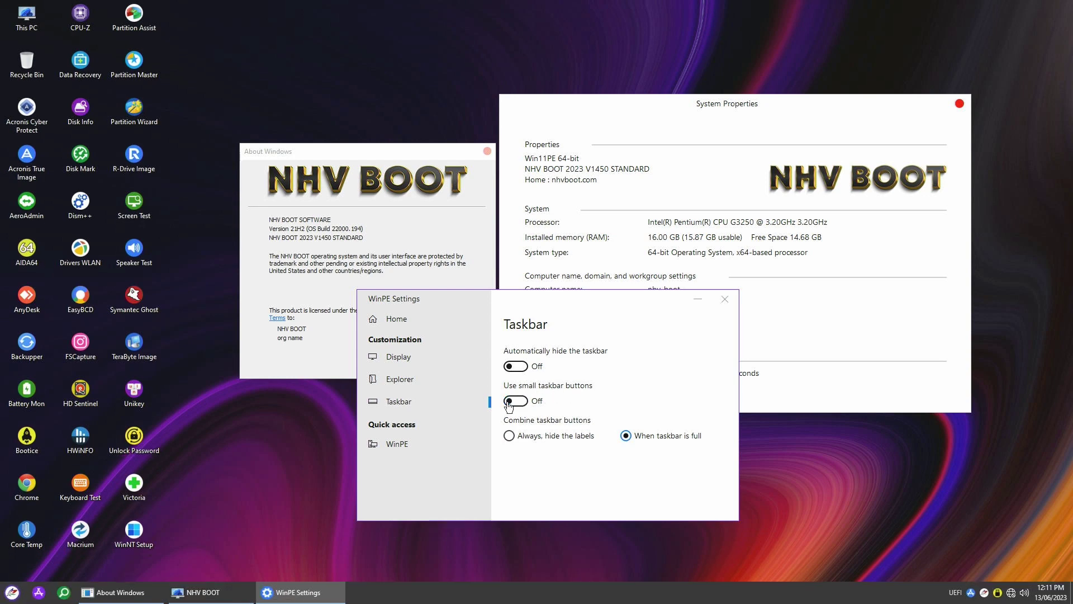
left_click(509, 402)
- Open Computer Management, view Disk Management then Device Manager, and bring up the NHV BOOT tray menu
left_click(404, 446)
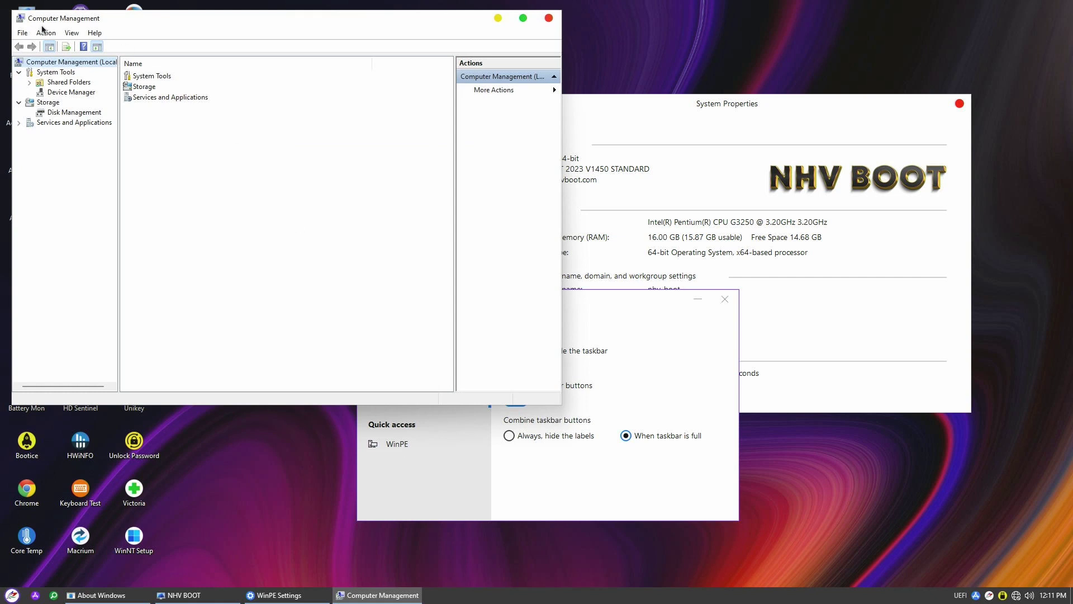
left_click(80, 113)
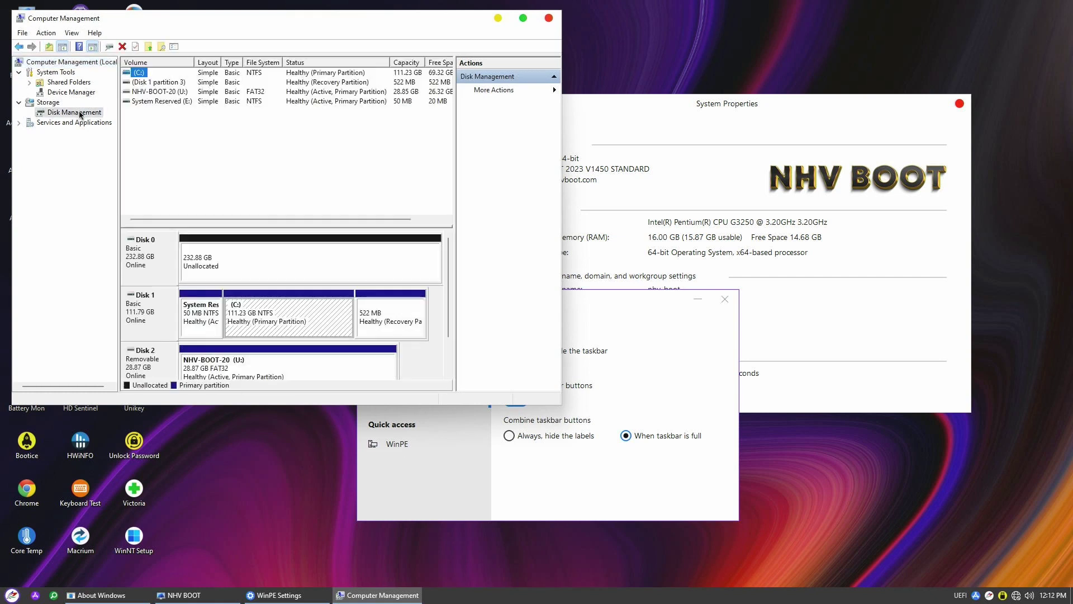
left_click(77, 94)
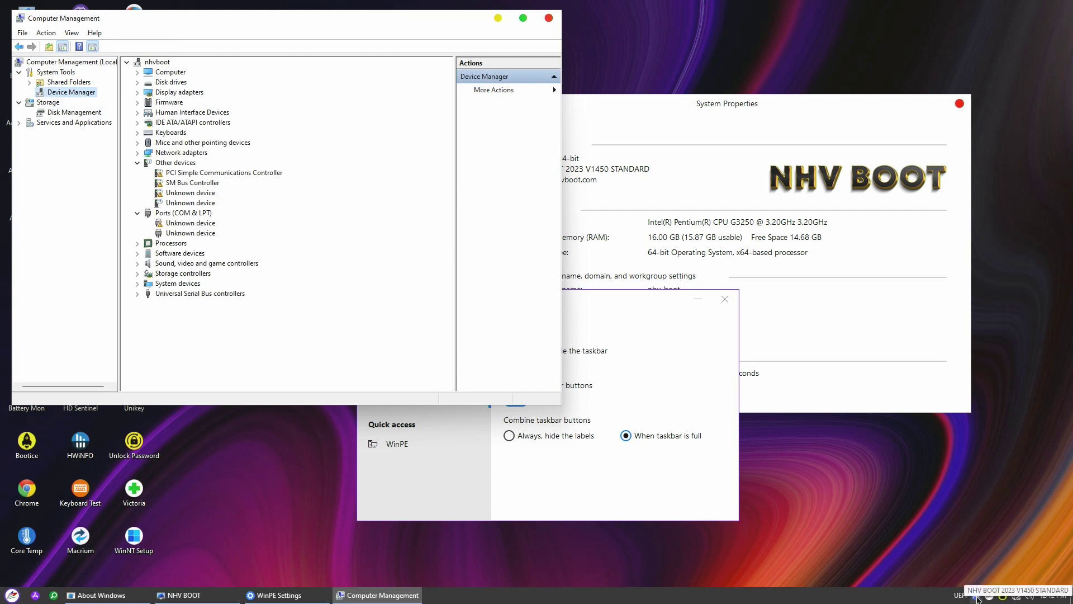
right_click(976, 595)
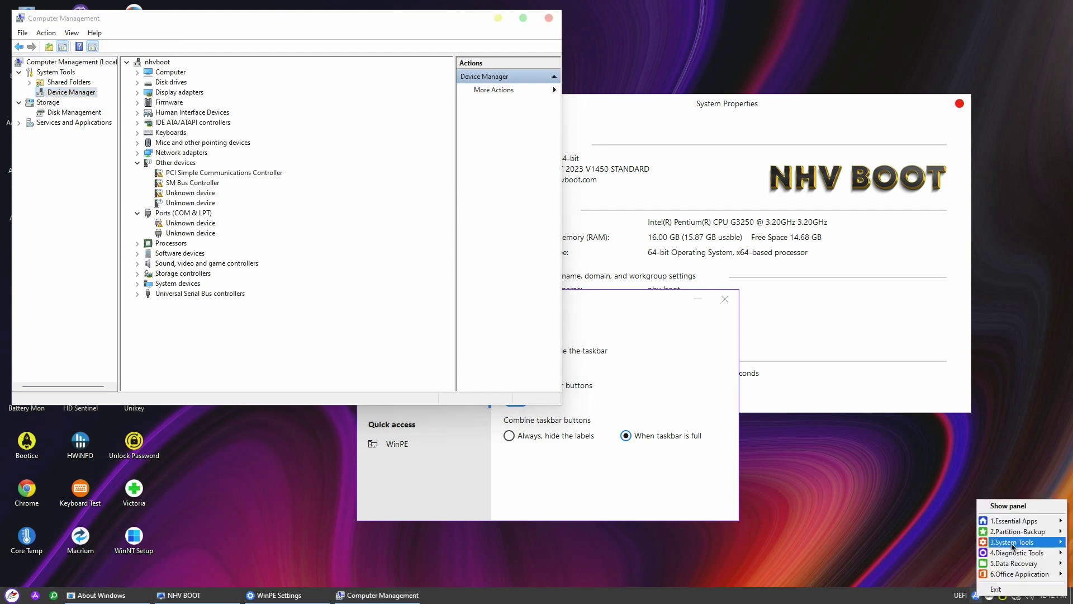
- Show the NHV BOOT tool list and browse categories 1.Essential Apps through 6.Office Application
left_click(1035, 509)
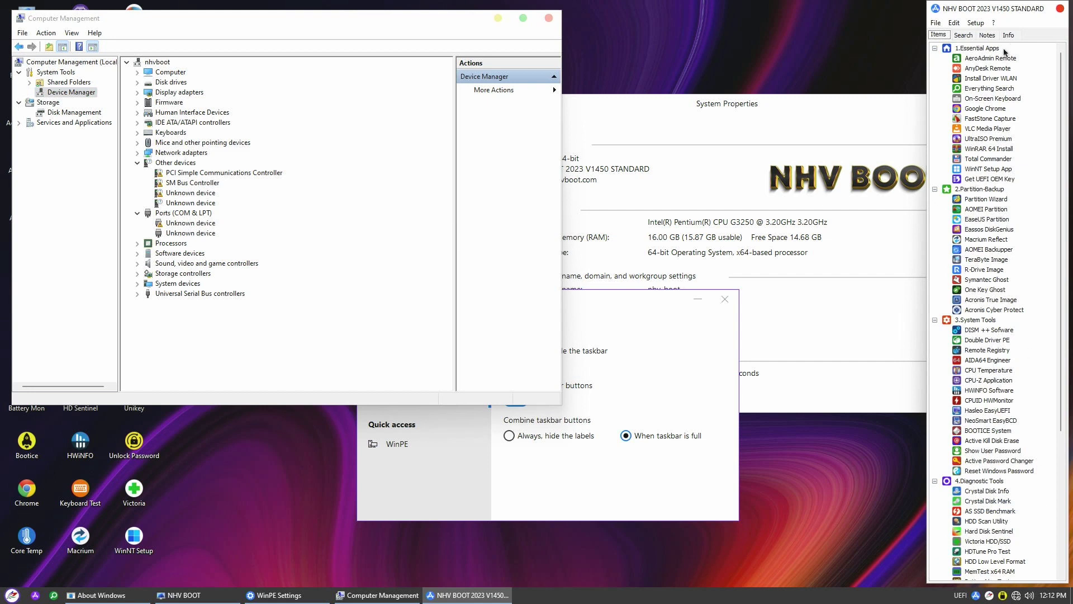
left_click(998, 190)
left_click(992, 49)
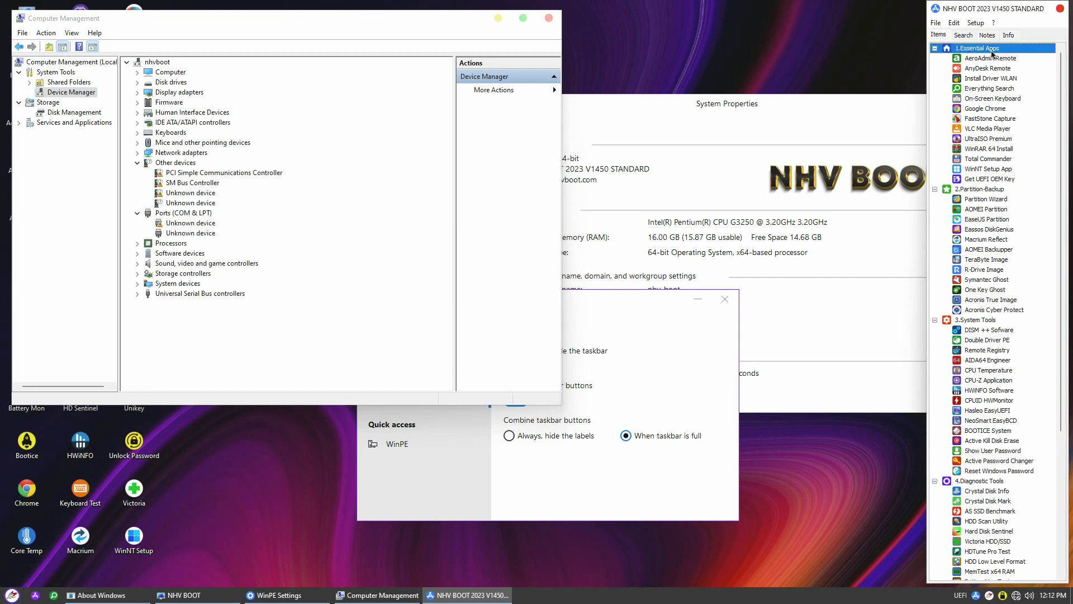
left_click(997, 191)
left_click(991, 320)
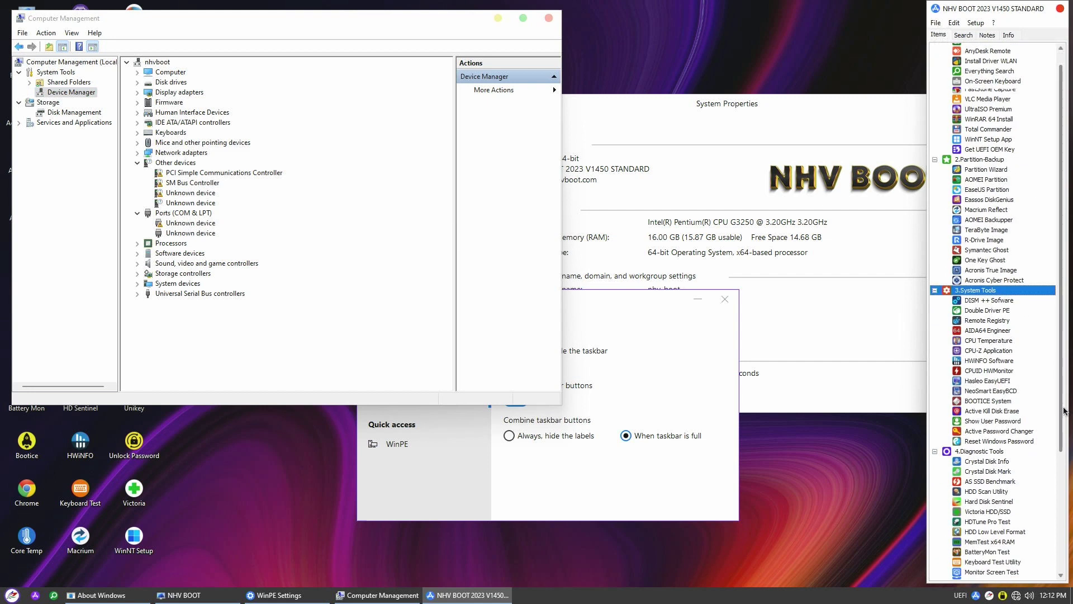
scroll(1065, 414, "down", 5)
left_click(995, 283)
left_click(1009, 435)
left_click(982, 526)
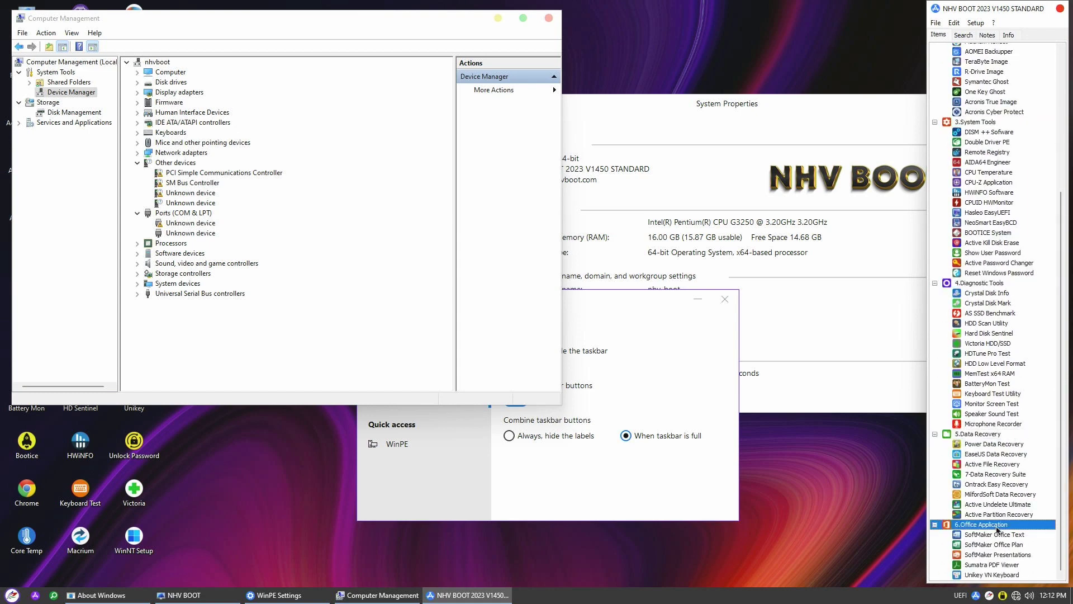
- Close the tool list and show the About NHV Boot window from the tray icon
left_click(1060, 9)
right_click(989, 596)
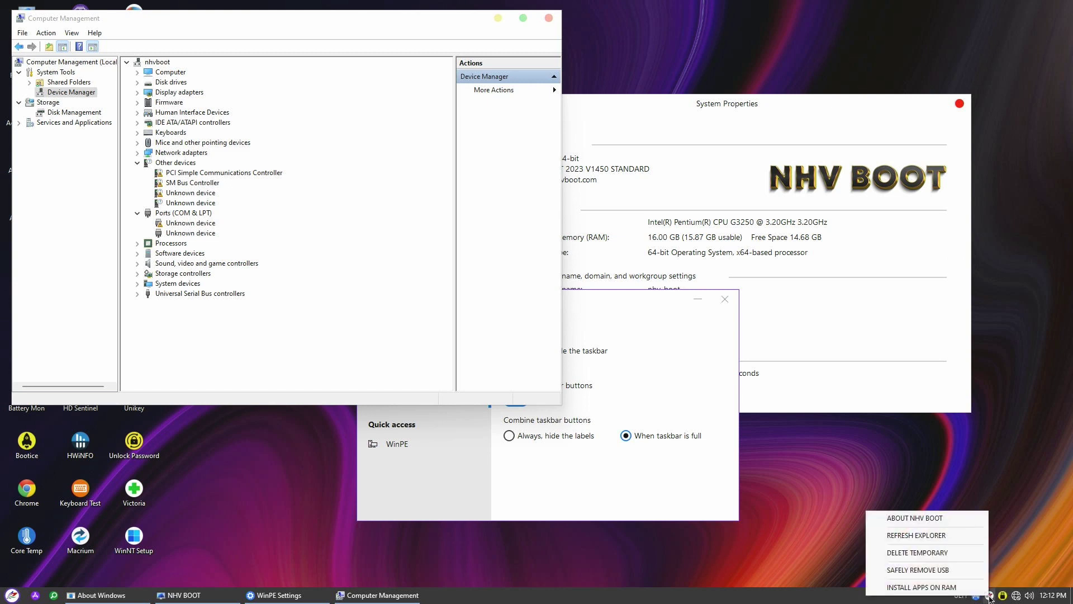
left_click(950, 522)
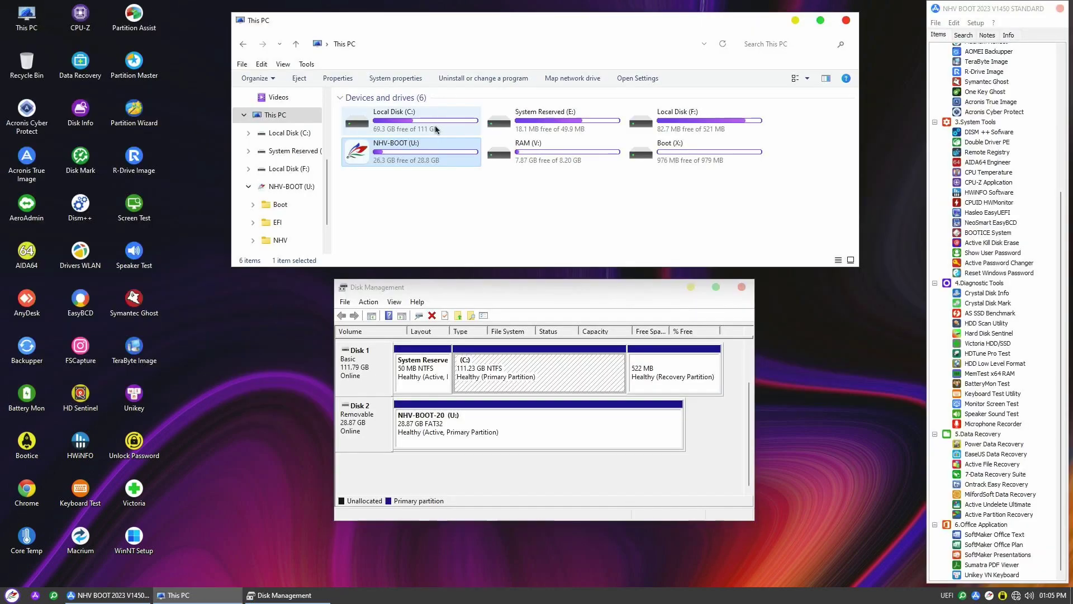
- Select each drive in turn: C:, System Reserved E:, F:, NHV-BOOT U: and Boot X:
left_click(435, 129)
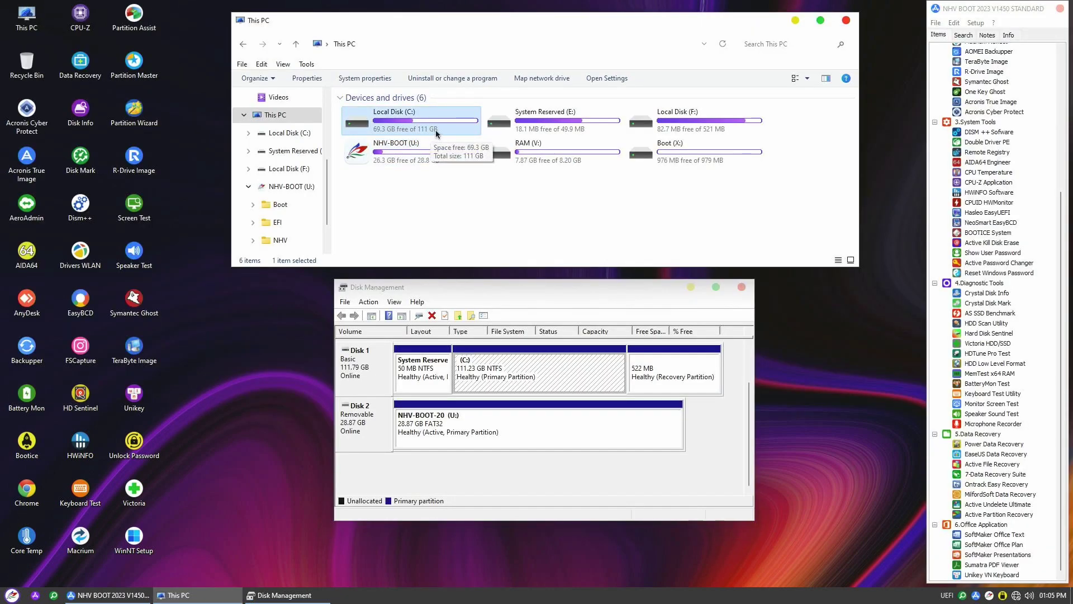
left_click(592, 133)
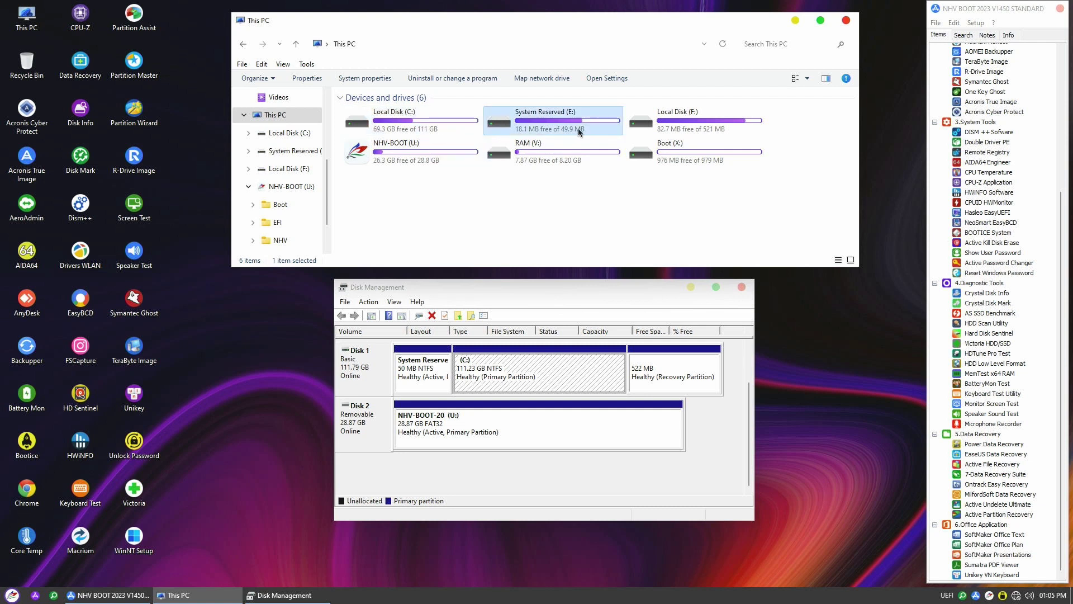
mouse_move(581, 134)
left_click(726, 133)
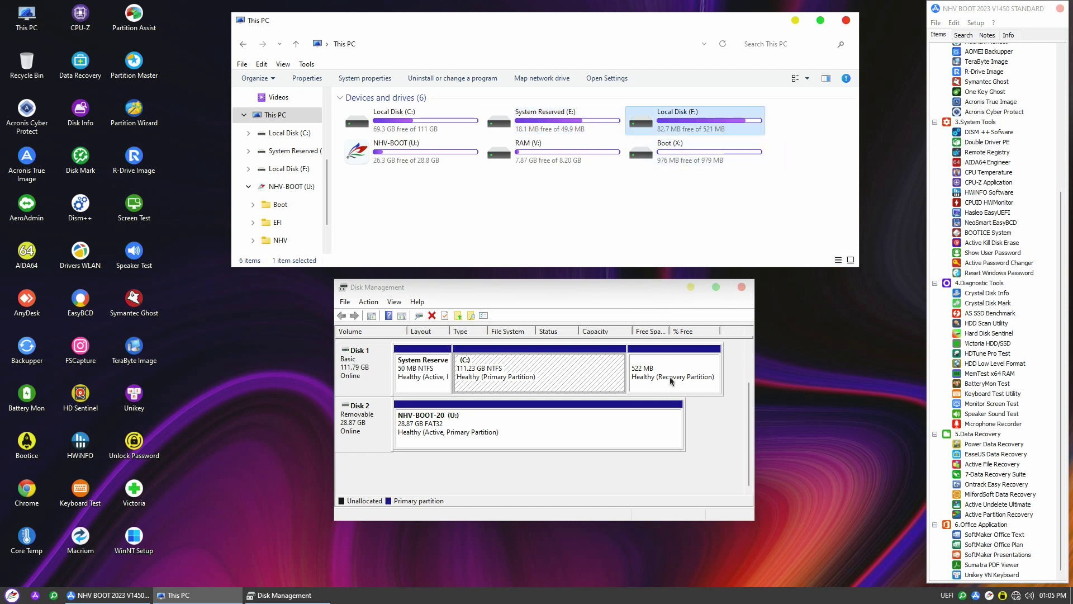
left_click(464, 195)
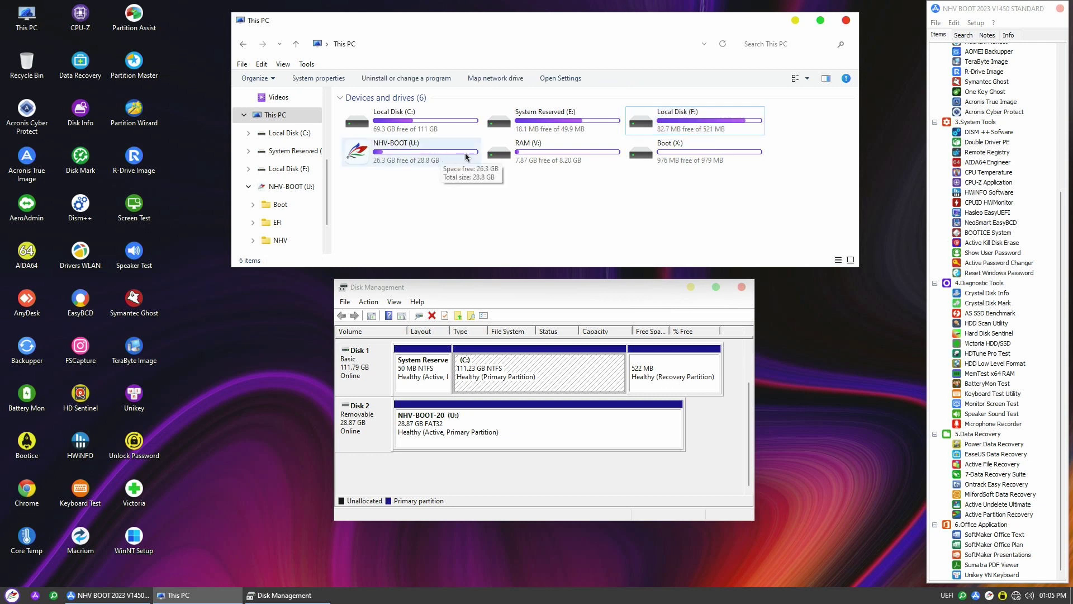
left_click(445, 157)
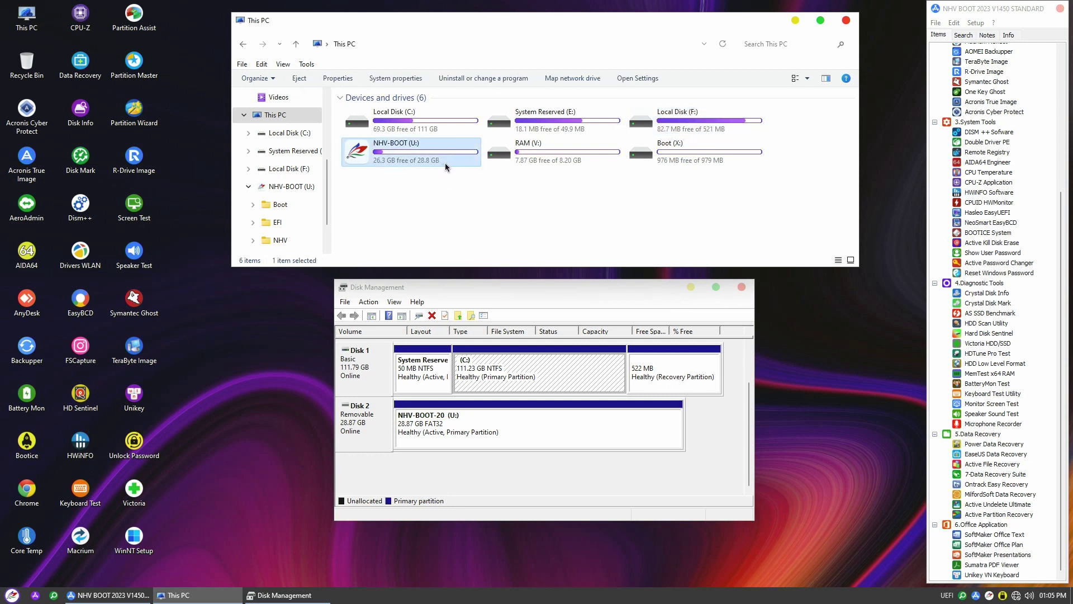
left_click(637, 156)
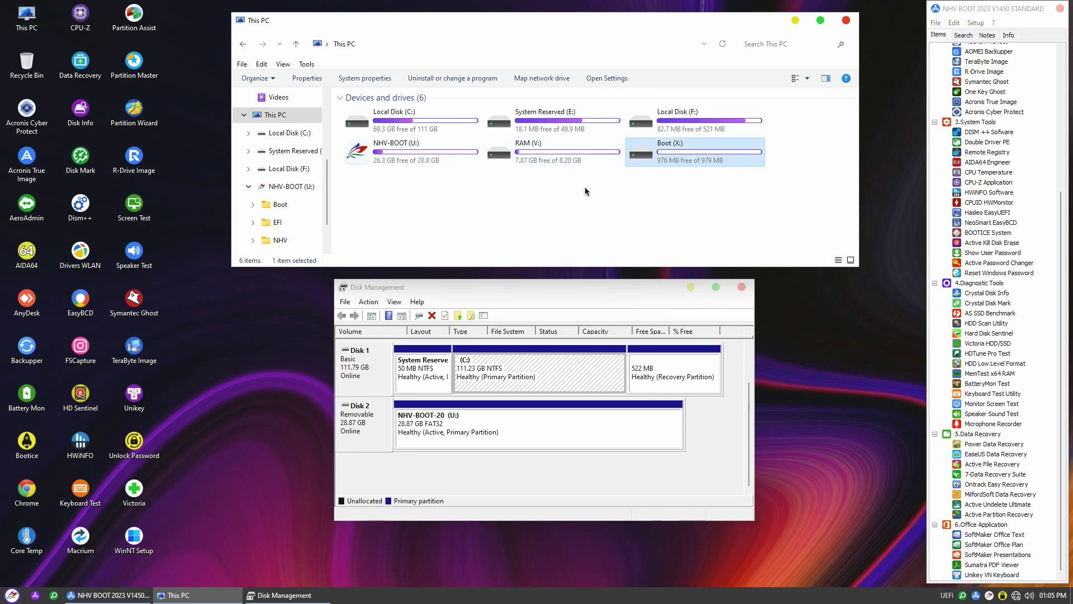
- Open NHV-BOOT (U:)\NHV and inspect the NHV-10PE32.wim and NHV-11PE64.wim images
double_click(377, 146)
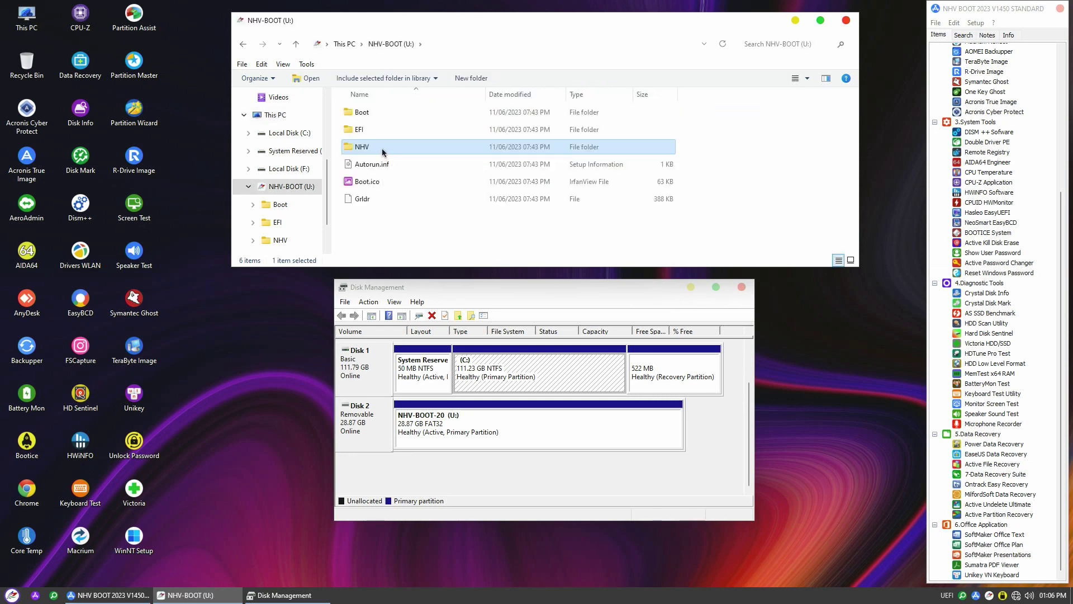
double_click(381, 148)
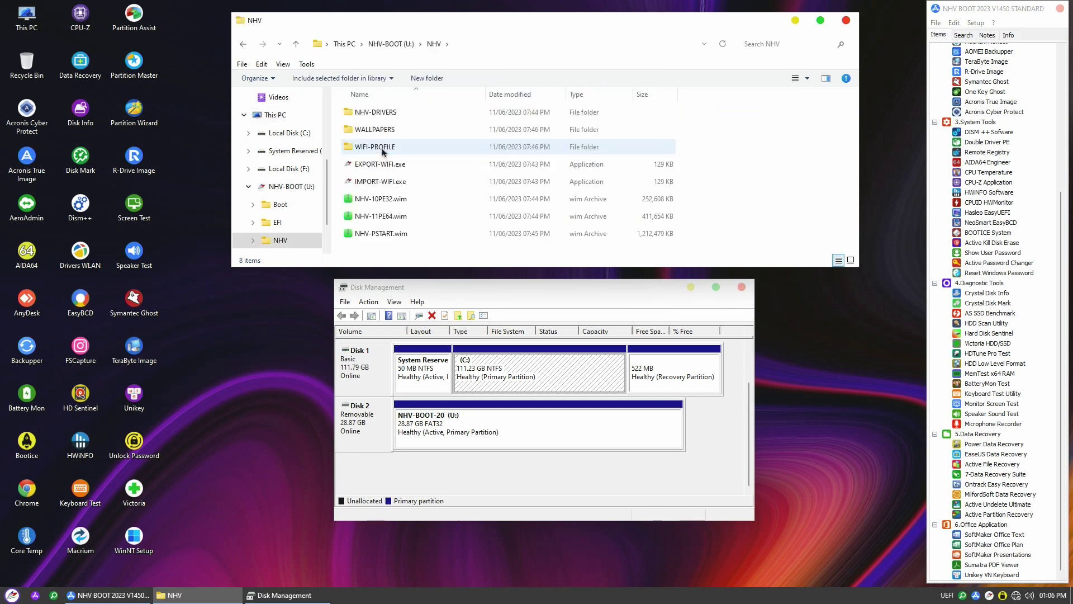
left_click(424, 203)
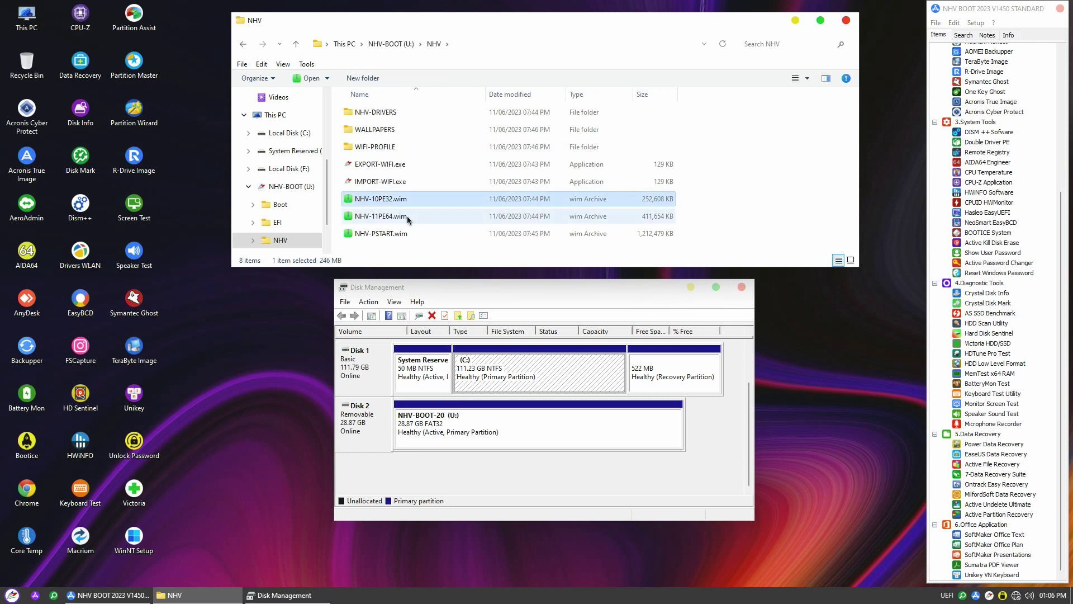
left_click(408, 220)
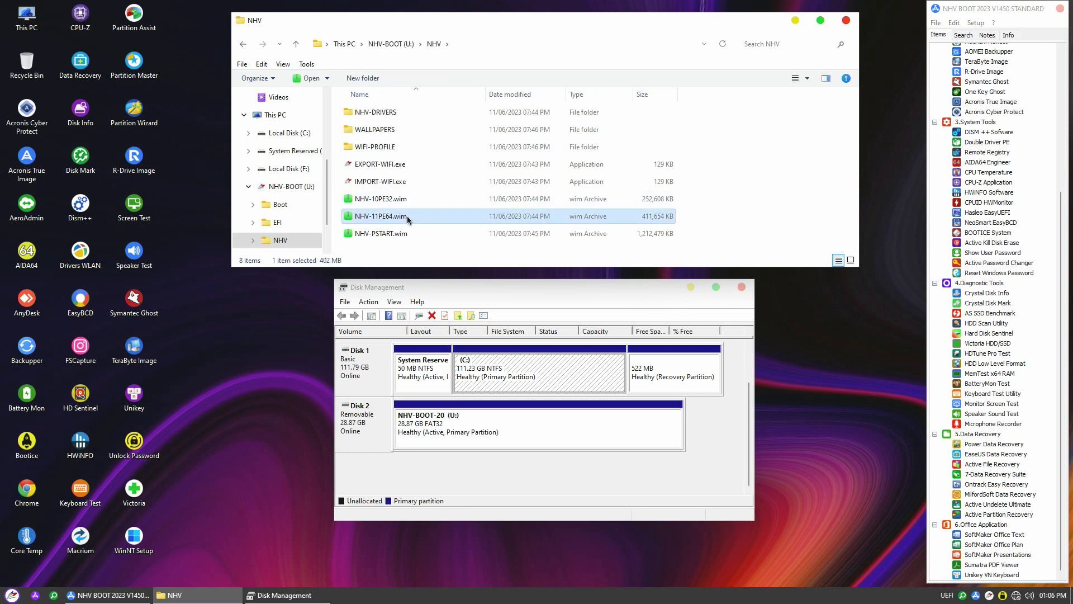
- Return to the drive list and open RAM (V:), then Boot (X:)
key("alt+Up")
key("alt+Up")
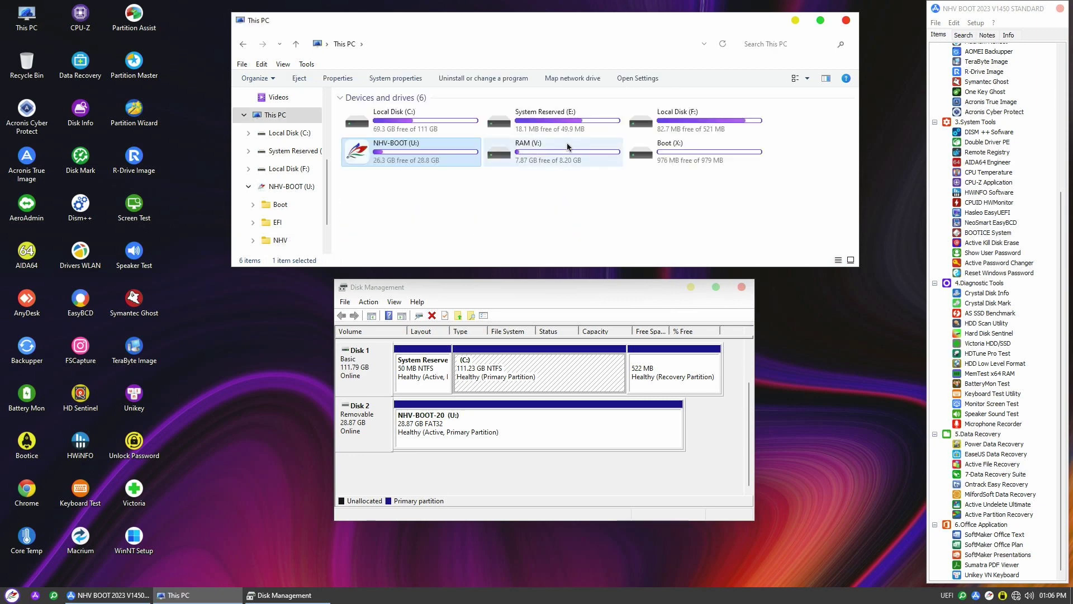
double_click(566, 150)
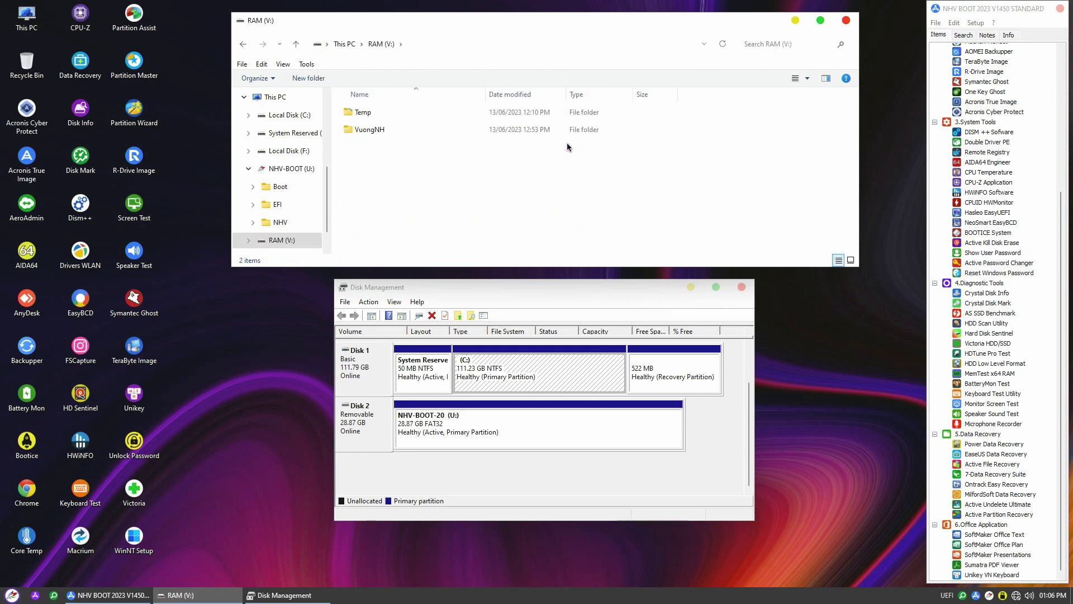
left_click(295, 44)
double_click(722, 159)
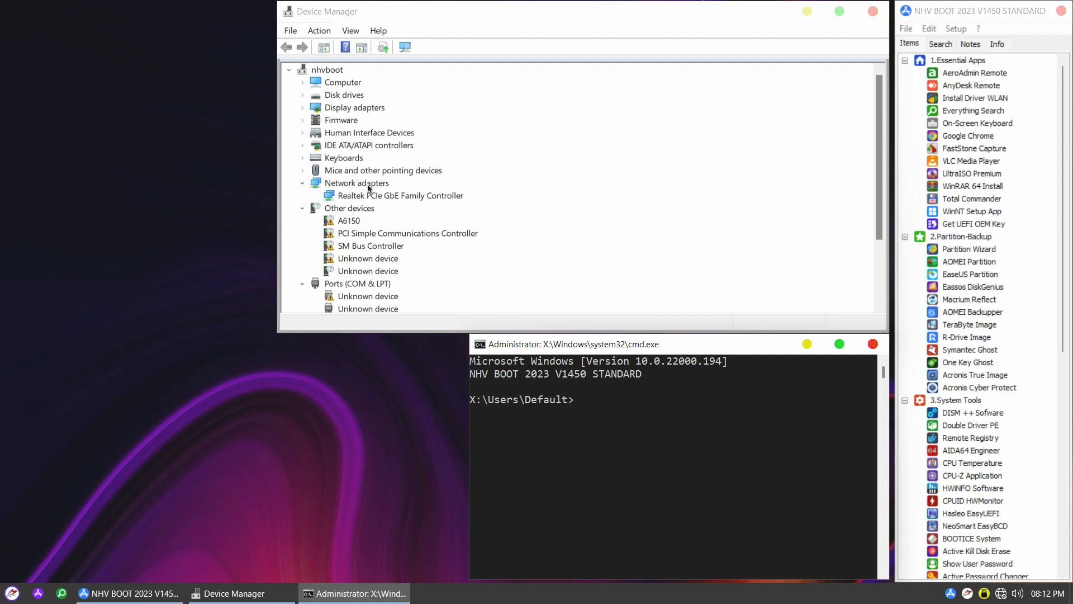
- Install the A6150 adapter driver by searching for drivers on this computer
left_click(402, 195)
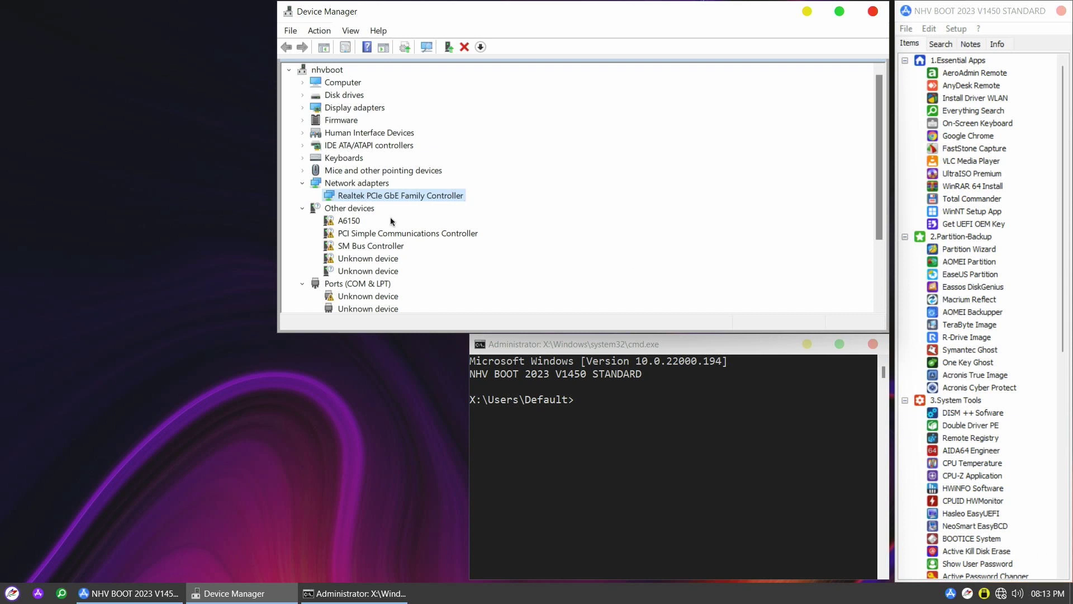
left_click(352, 223)
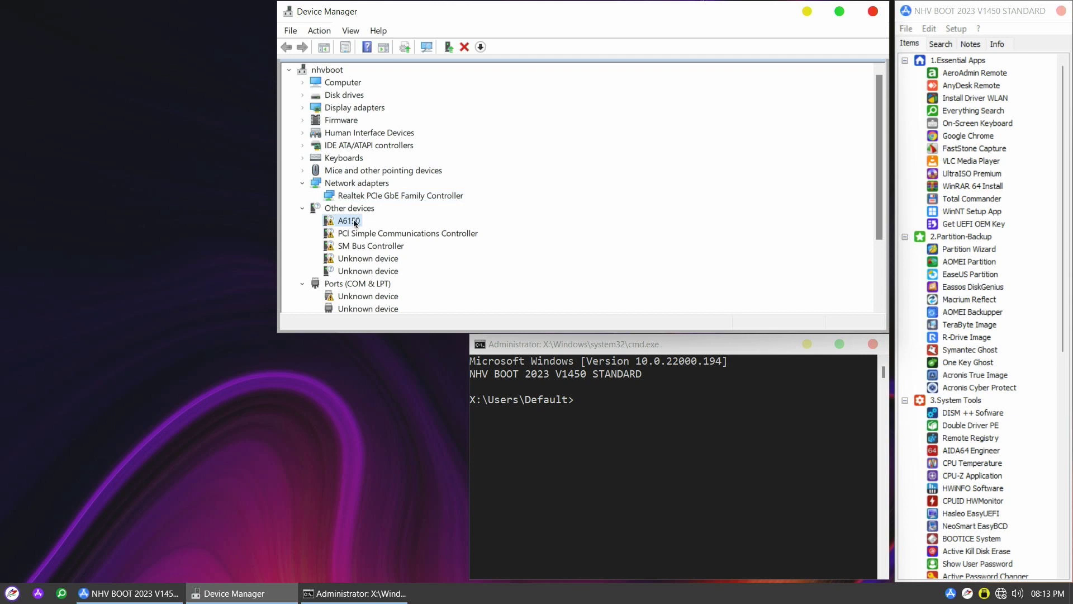
right_click(356, 223)
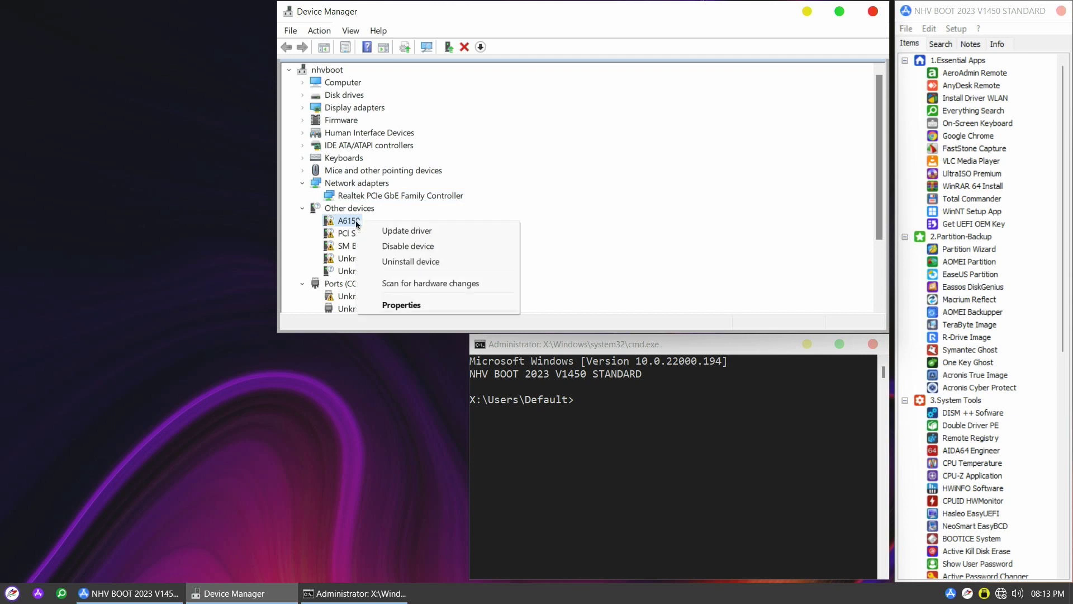
left_click(441, 233)
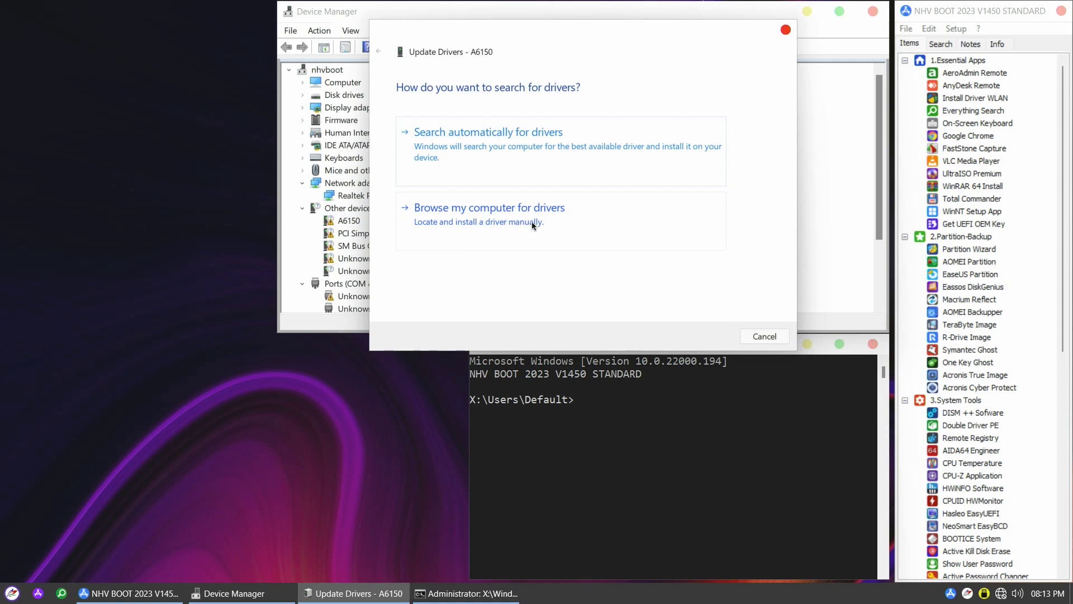
left_click(532, 225)
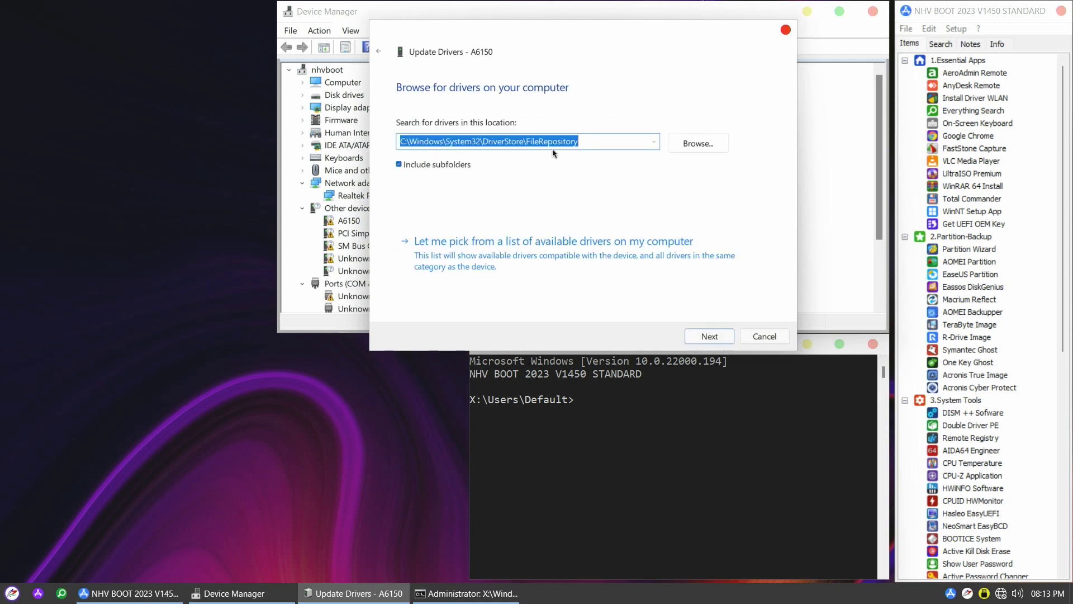
key("Return")
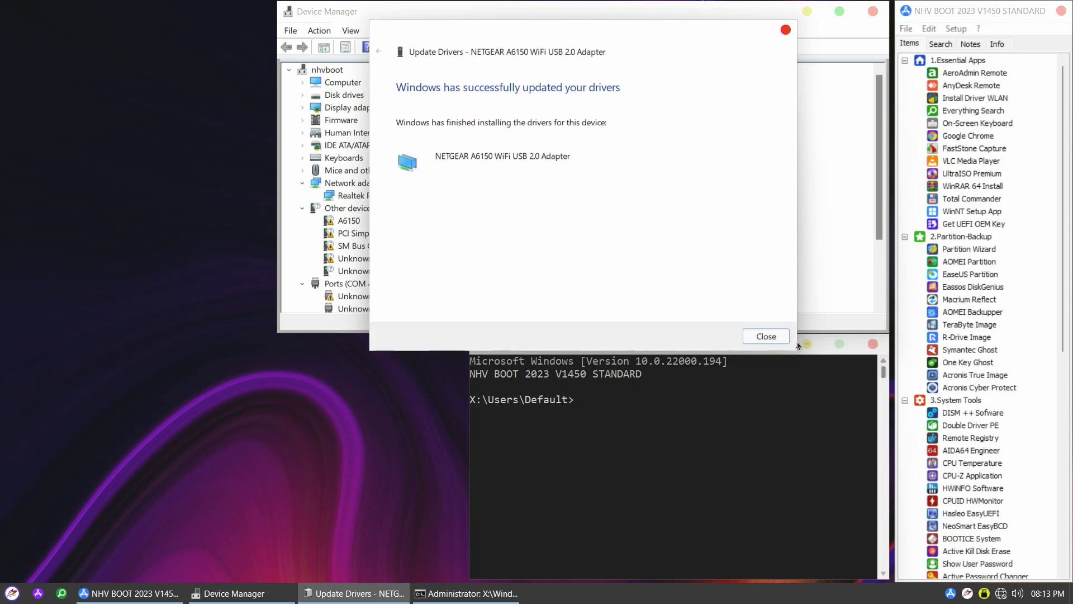
left_click(766, 336)
- Join the 5G wireless network by entering its network key
left_click(951, 456)
left_click(1006, 490)
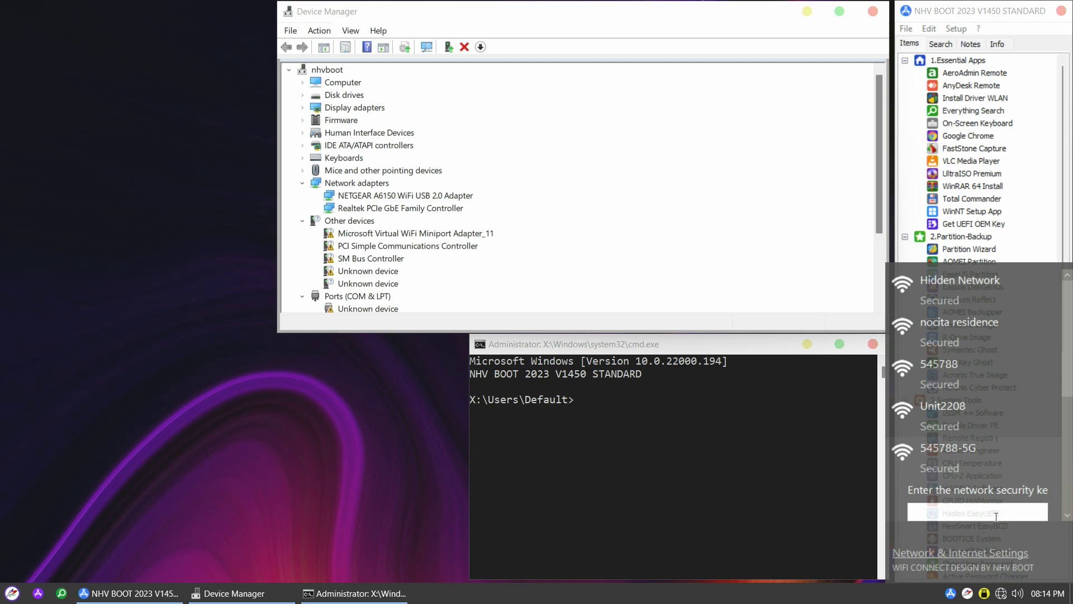
type("**********")
key("Return")
- Run ping 8.8.8.8 in the command prompt to confirm internet access
left_click(616, 400)
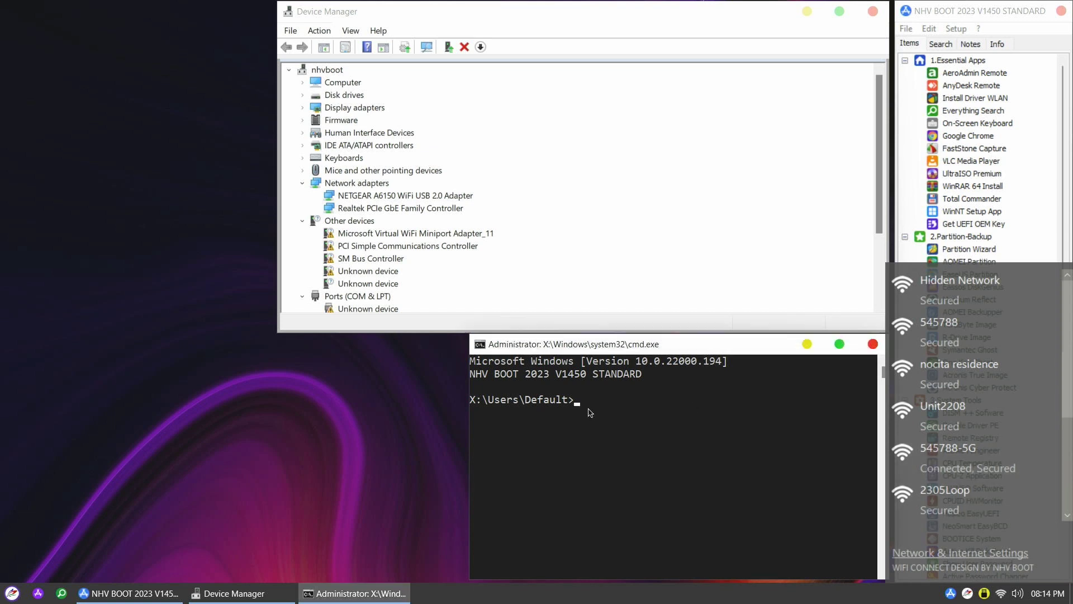
type("ping 8.8.8.8")
key("Return")
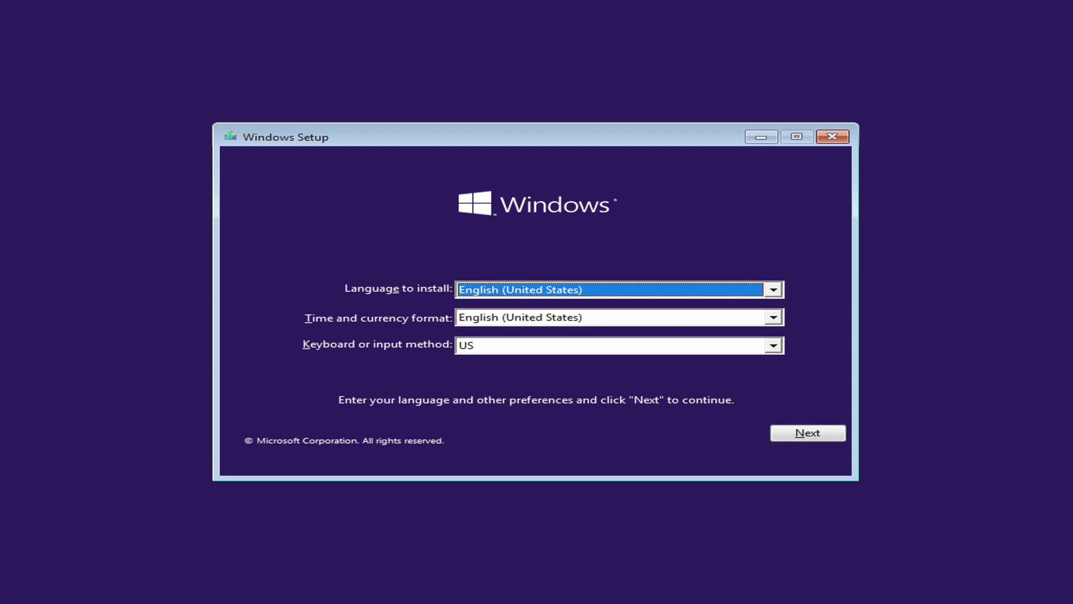
- Keep the language settings, accept the license terms, and choose a custom installation
key("Return")
left_click(564, 314)
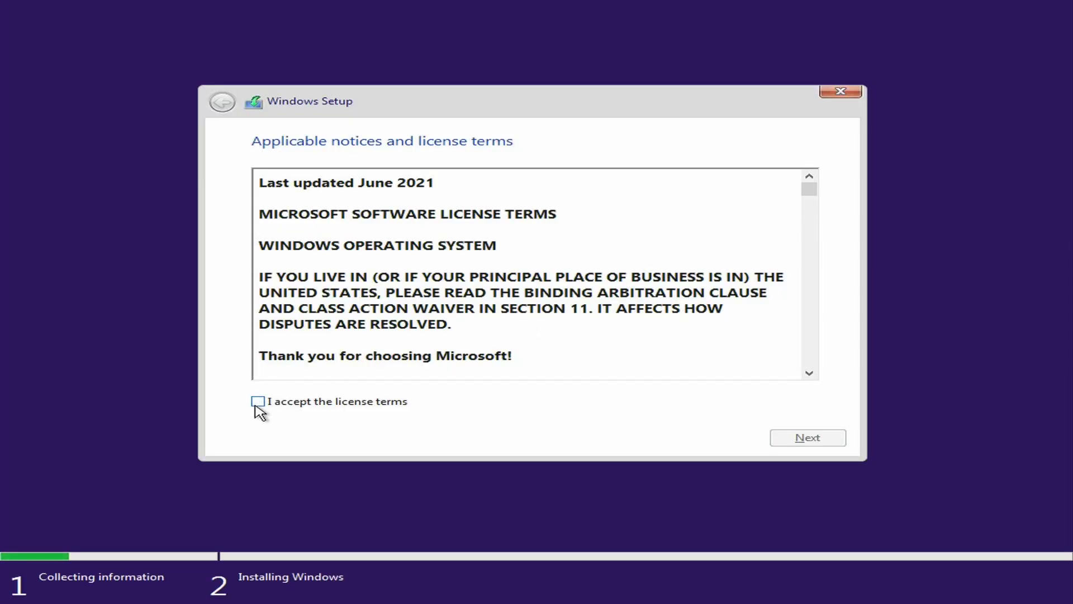
left_click(256, 402)
left_click(828, 442)
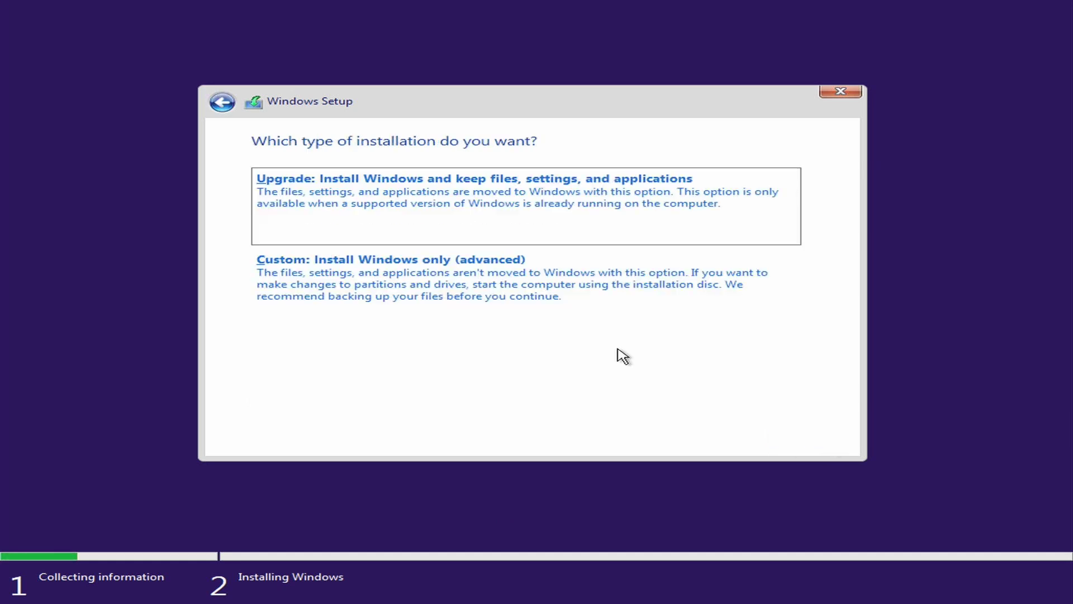
left_click(527, 305)
- Delete the System Reserved, 232.3 GB primary and 522 MB OEM reserved partitions
left_click(619, 209)
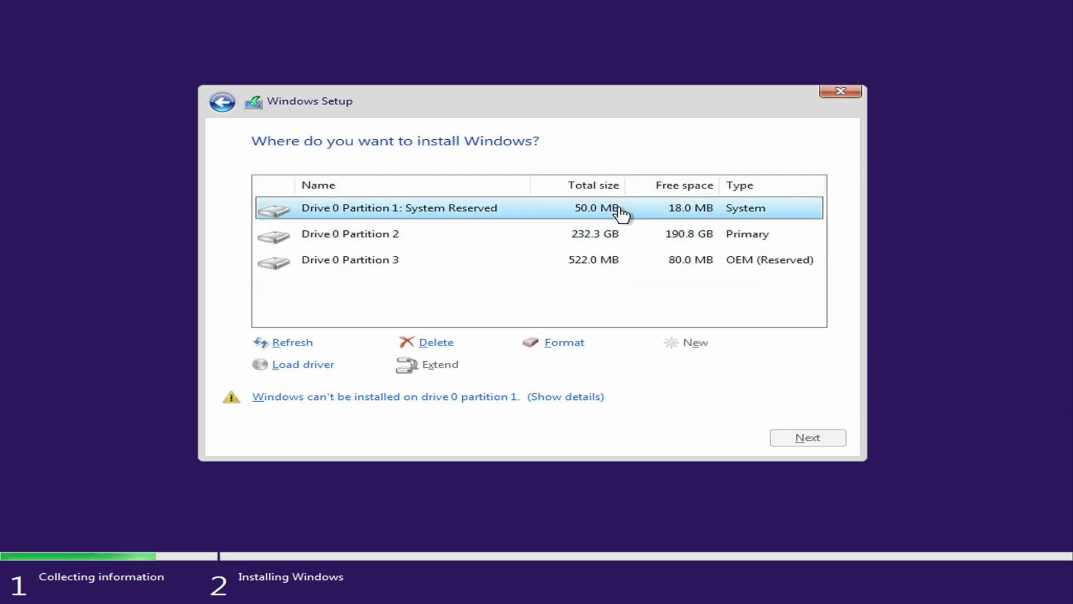
left_click(442, 345)
left_click(688, 366)
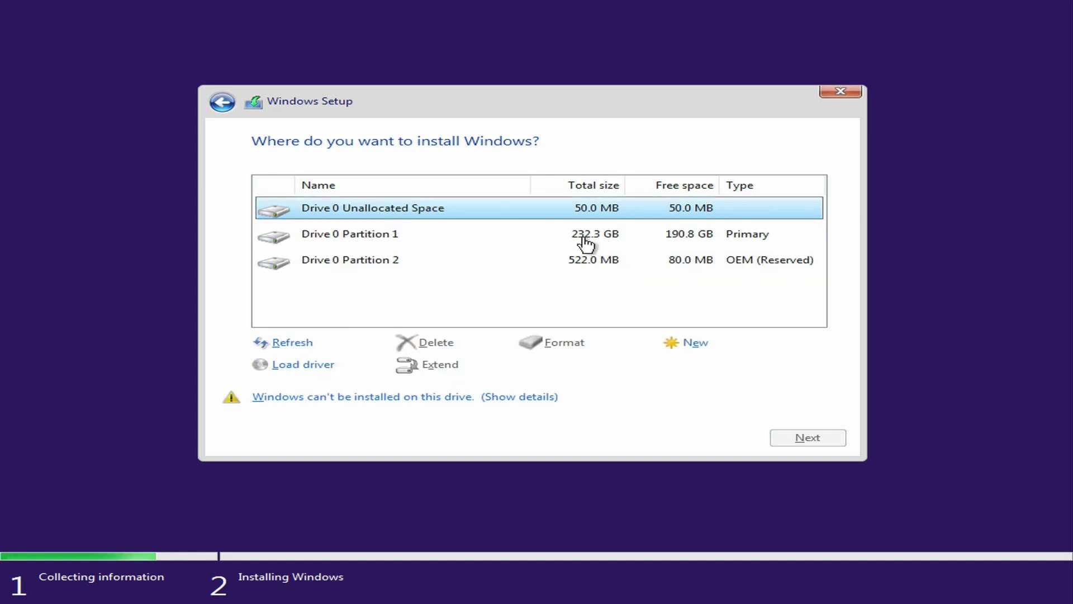
left_click(385, 237)
left_click(441, 344)
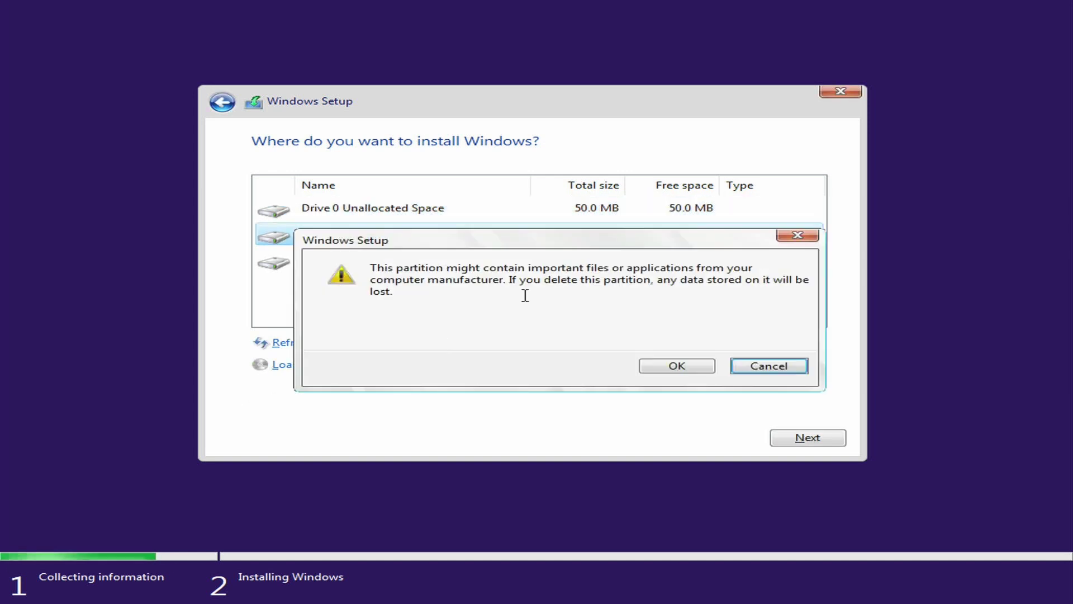
left_click(687, 366)
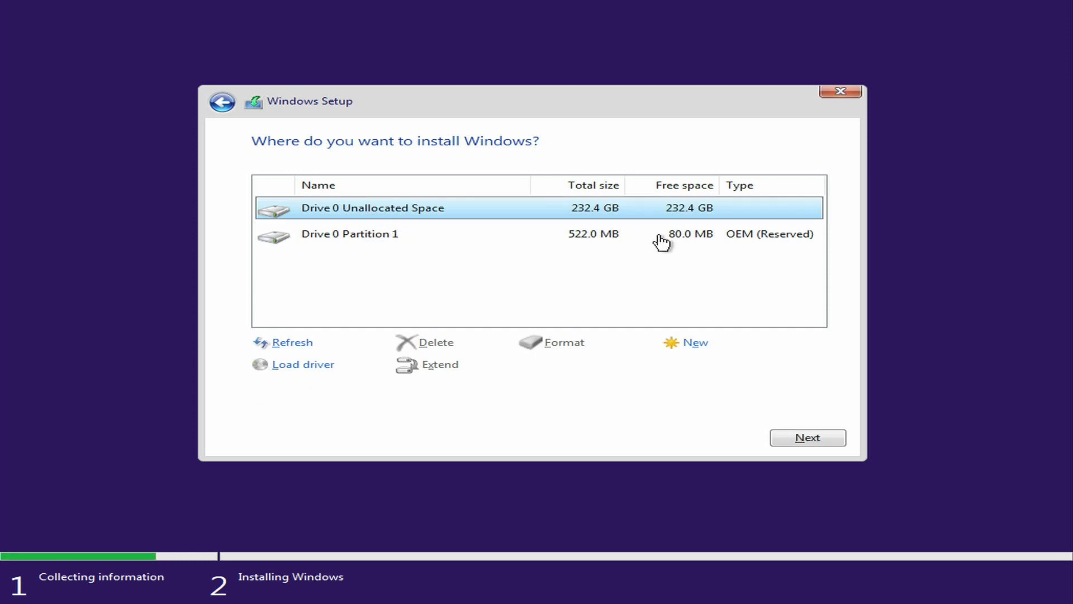
left_click(372, 237)
left_click(445, 346)
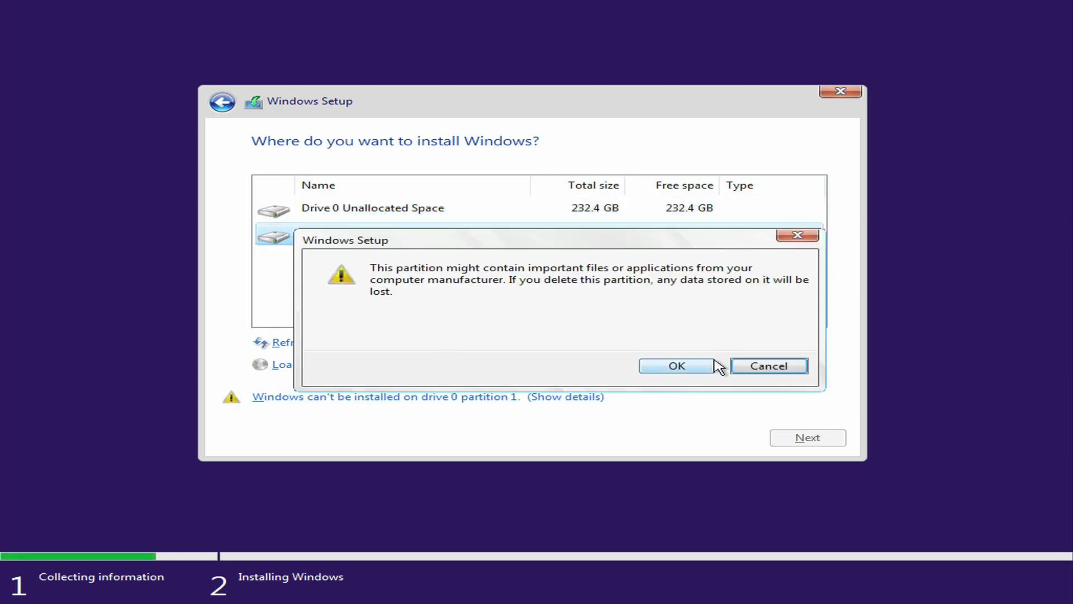
left_click(706, 369)
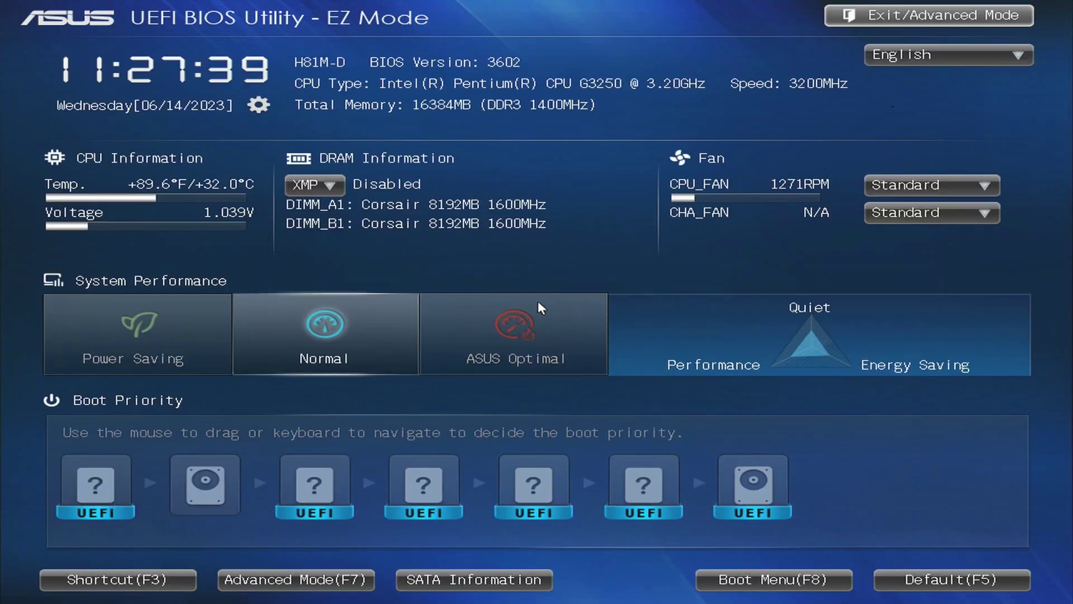
- Boot from the KingstonDataTraveler 3.0 entry in the Boot Menu (F8)
left_click(775, 581)
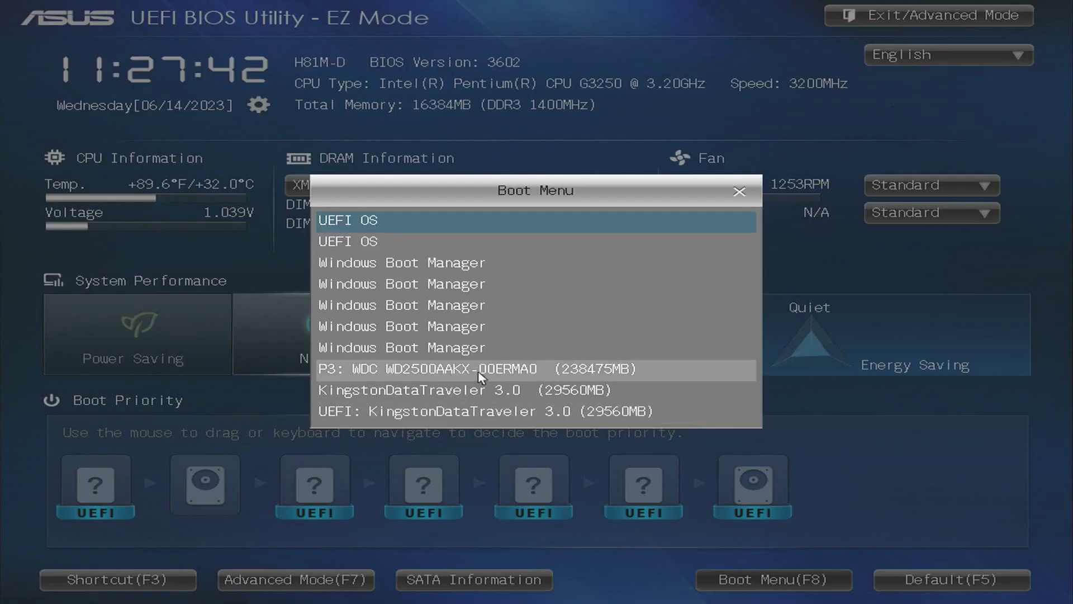
left_click(577, 393)
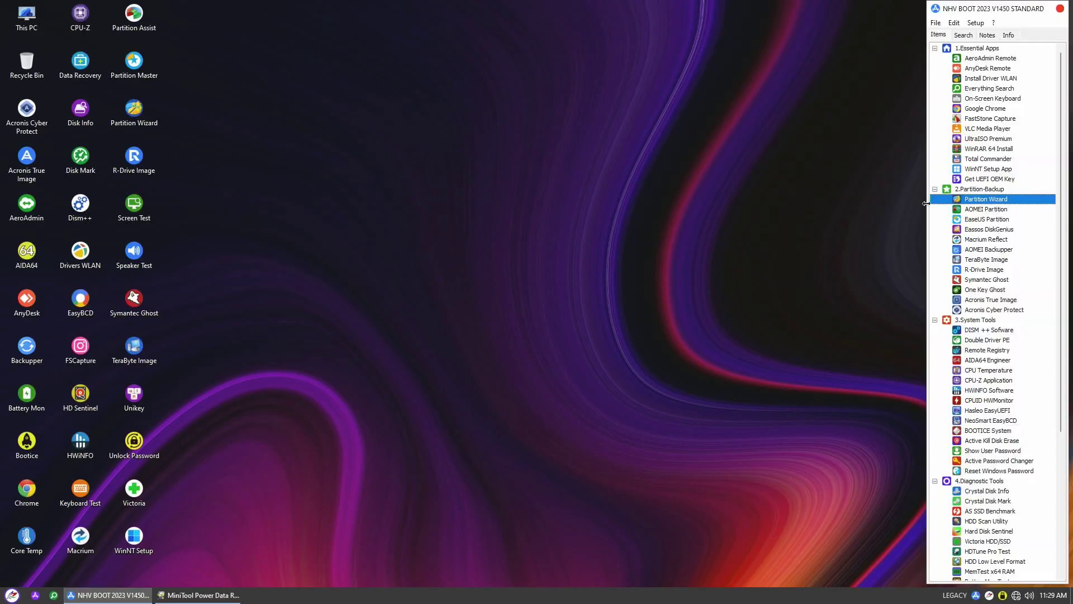
- Launch Partition Wizard and run Partition Recovery with a Full Disk Quick Scan
double_click(1011, 203)
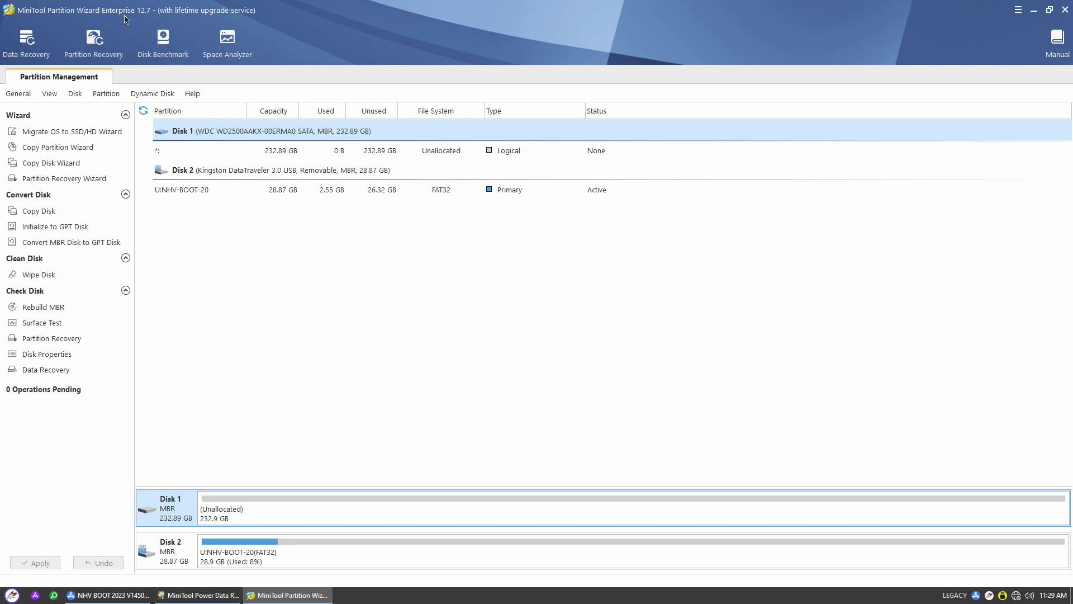
left_click(90, 343)
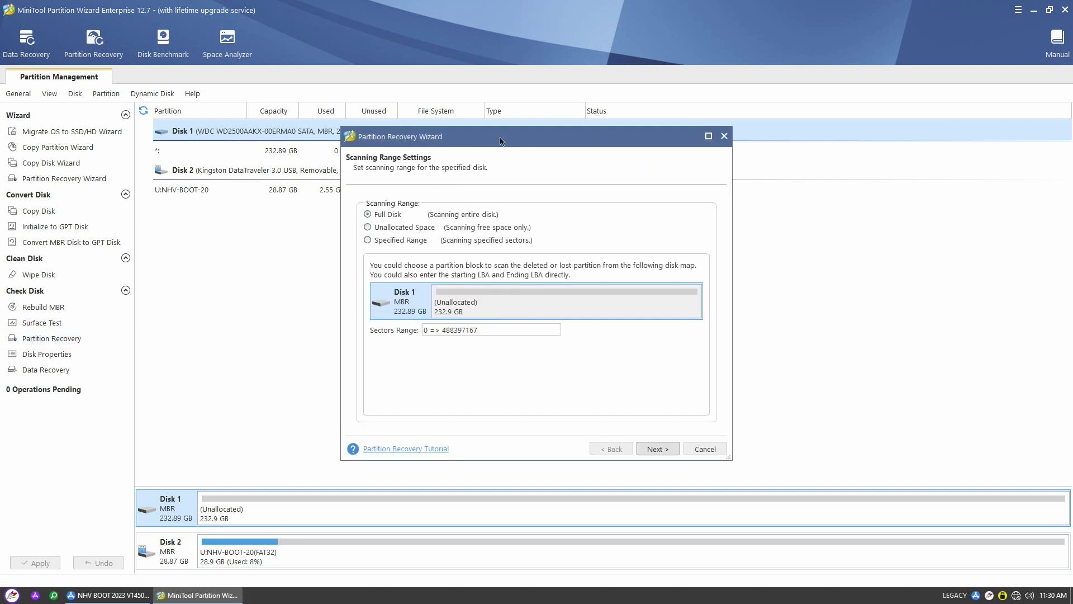
left_click_drag(500, 141, 710, 120)
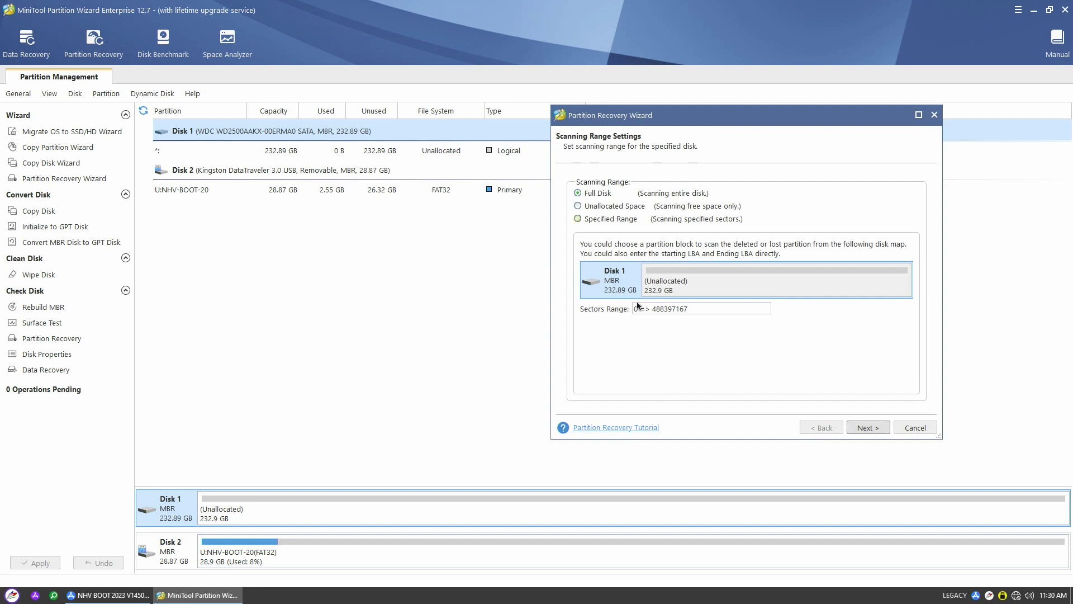
left_click(868, 428)
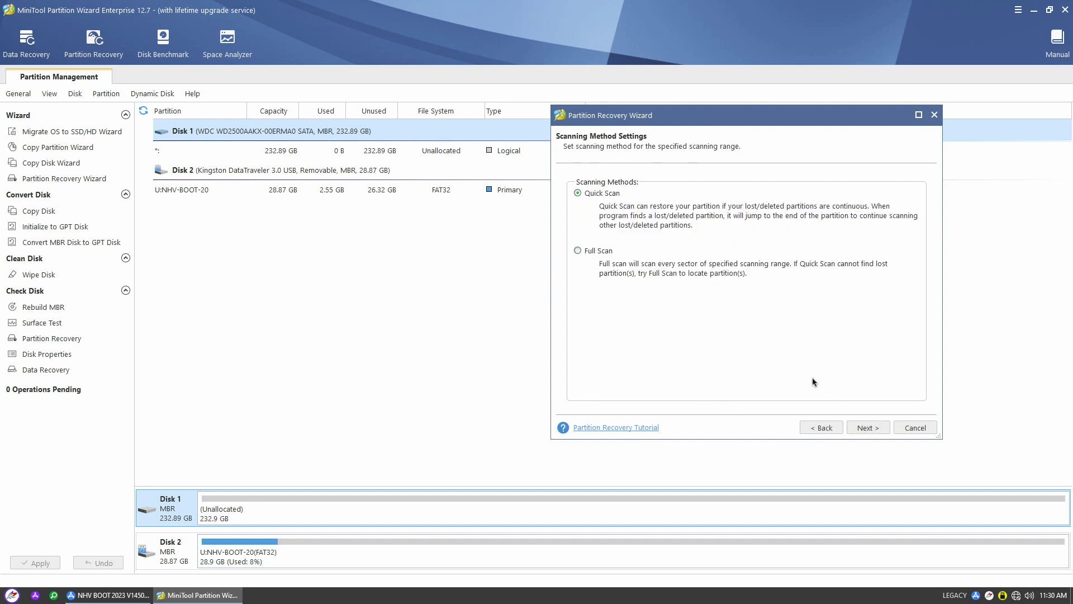
left_click(873, 429)
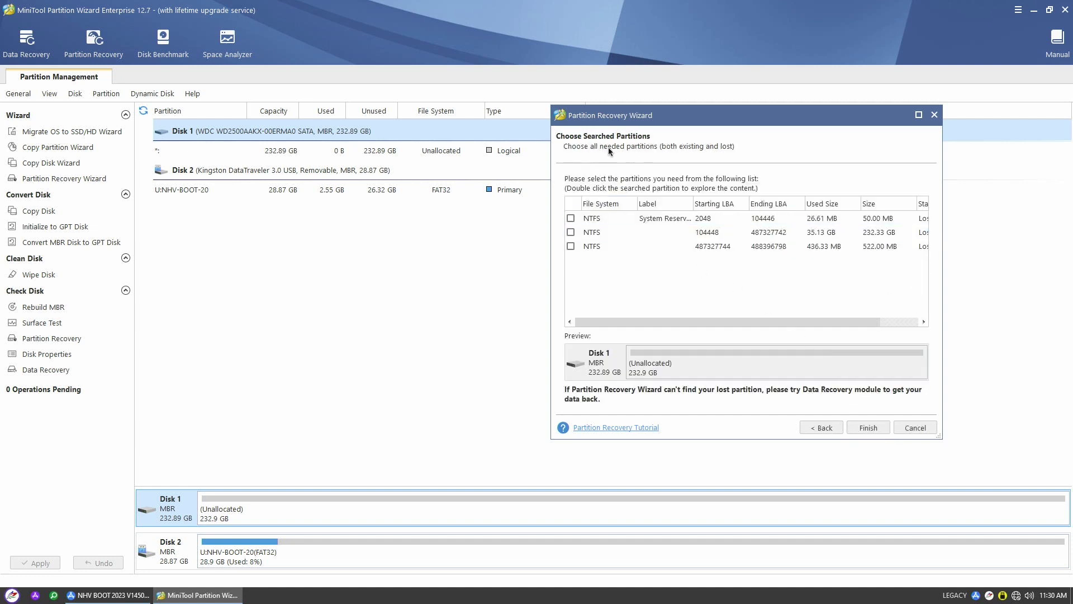
- Browse the System Reserved partition's Boot folder, then the second NTFS partition's files
double_click(612, 216)
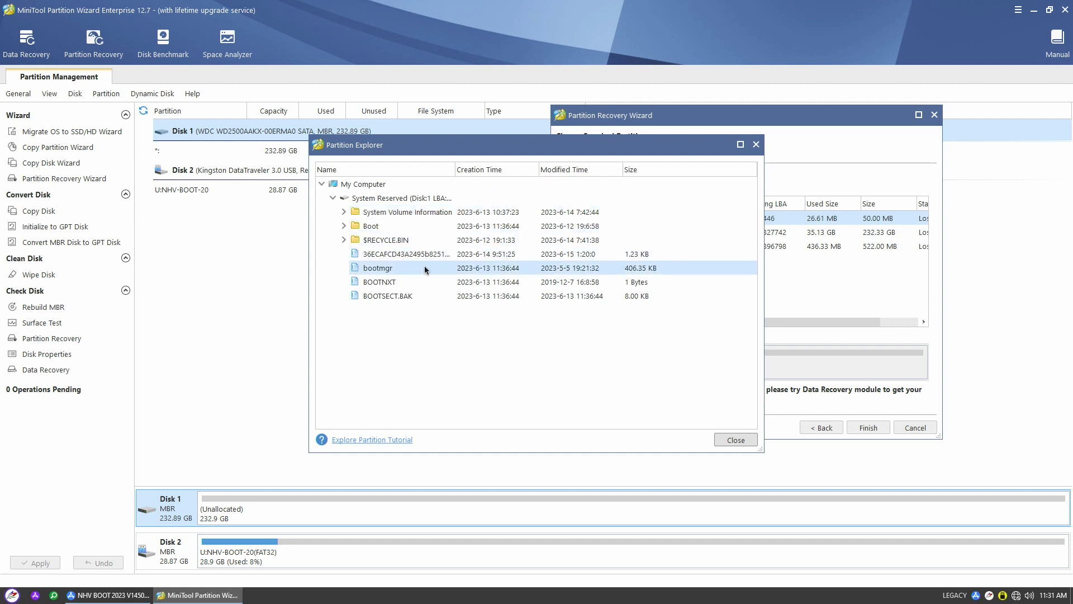
double_click(411, 226)
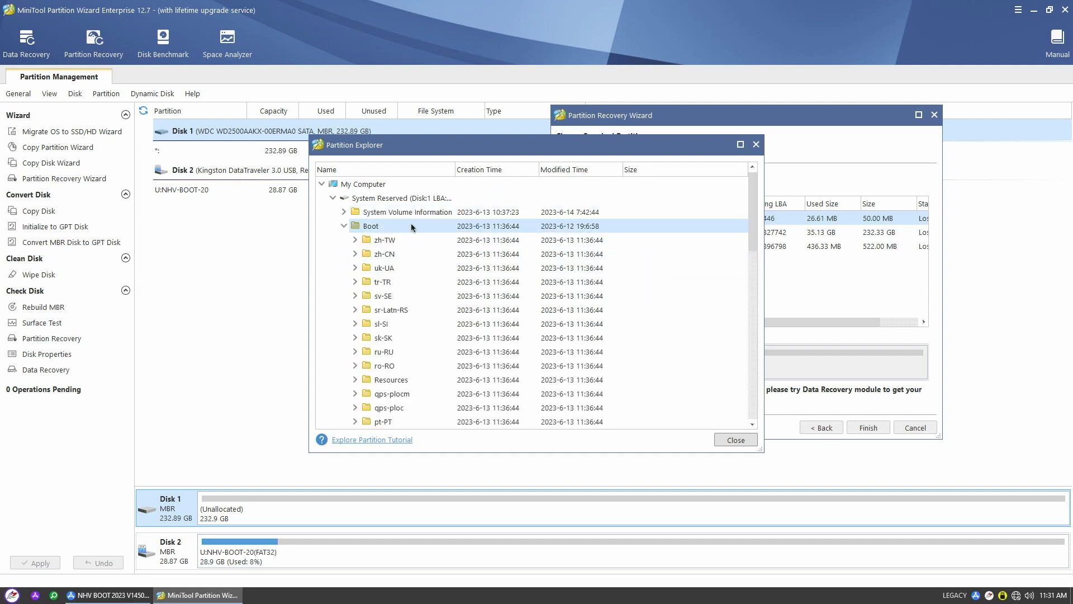
left_click_drag(757, 233, 756, 413)
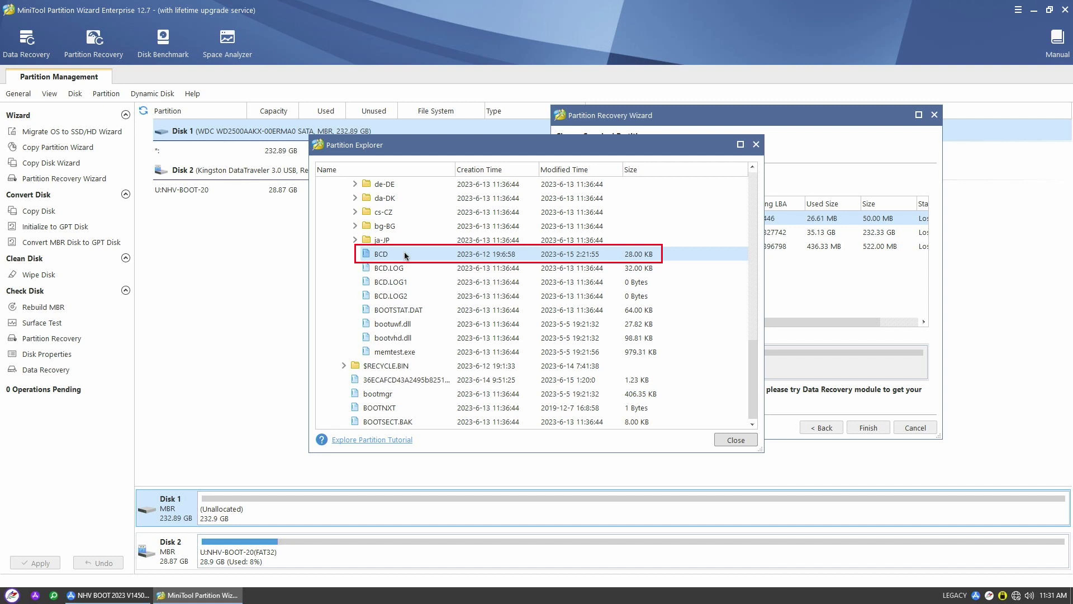
left_click(721, 439)
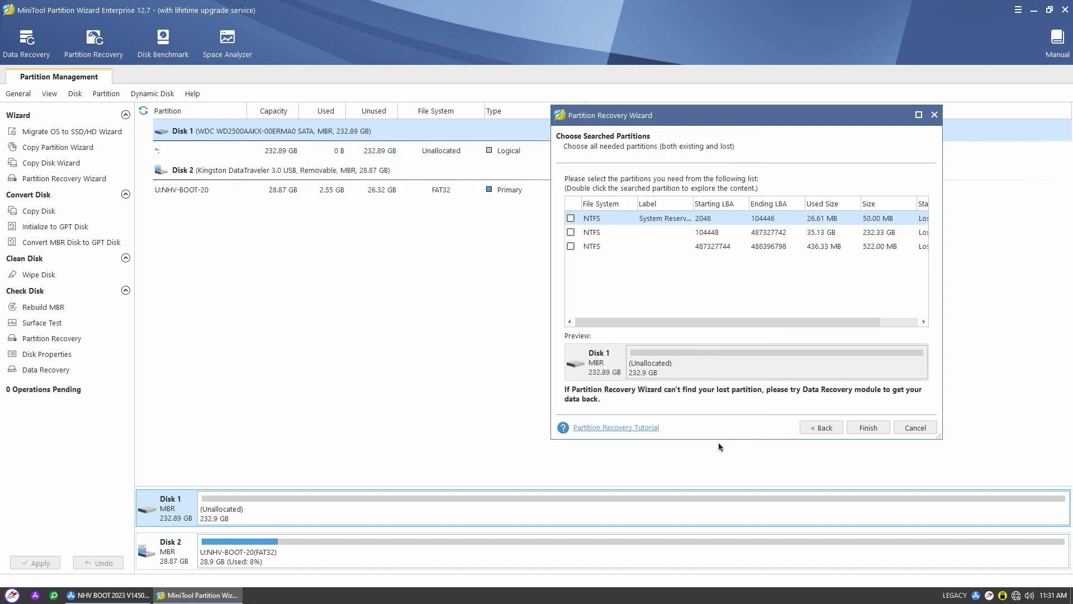
double_click(611, 232)
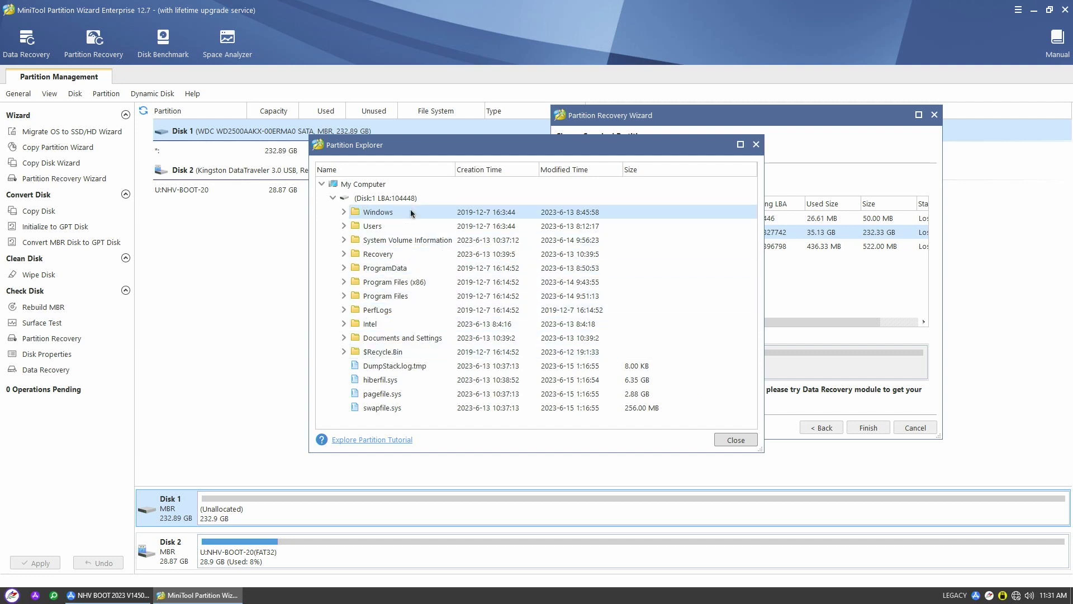
key("Escape")
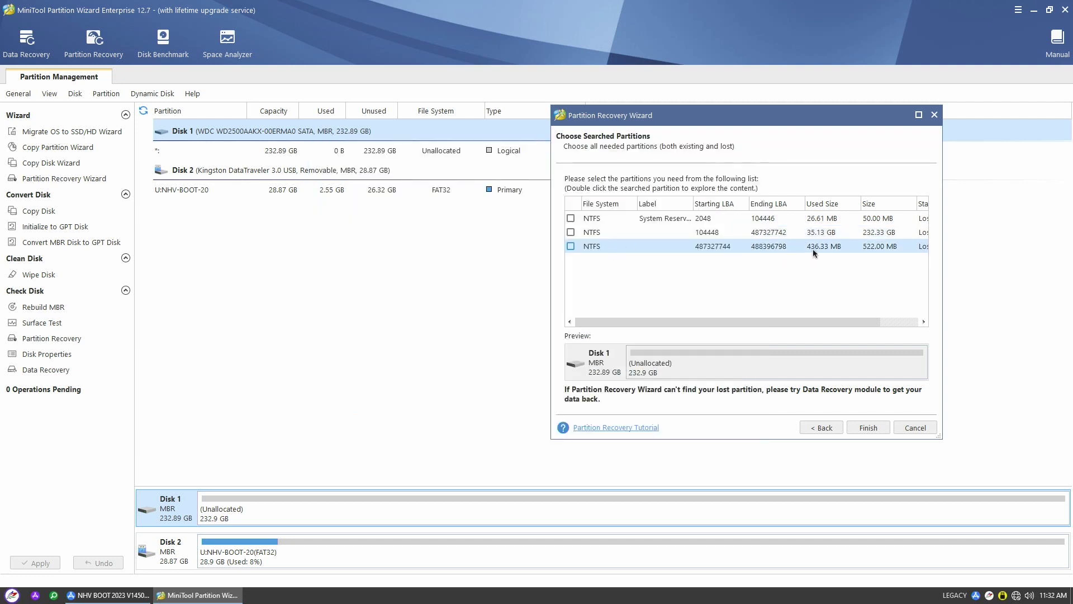
- Explore the third partition down to Recovery\WindowsRE and its Winre.wim file
double_click(624, 248)
left_click(332, 229)
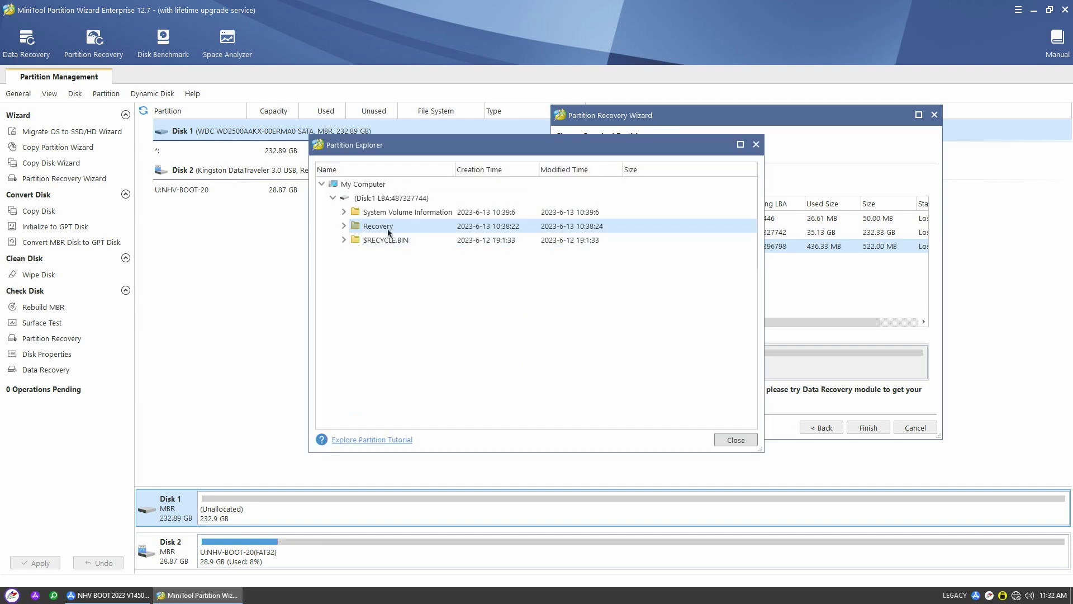
double_click(386, 227)
left_click(411, 240)
double_click(411, 240)
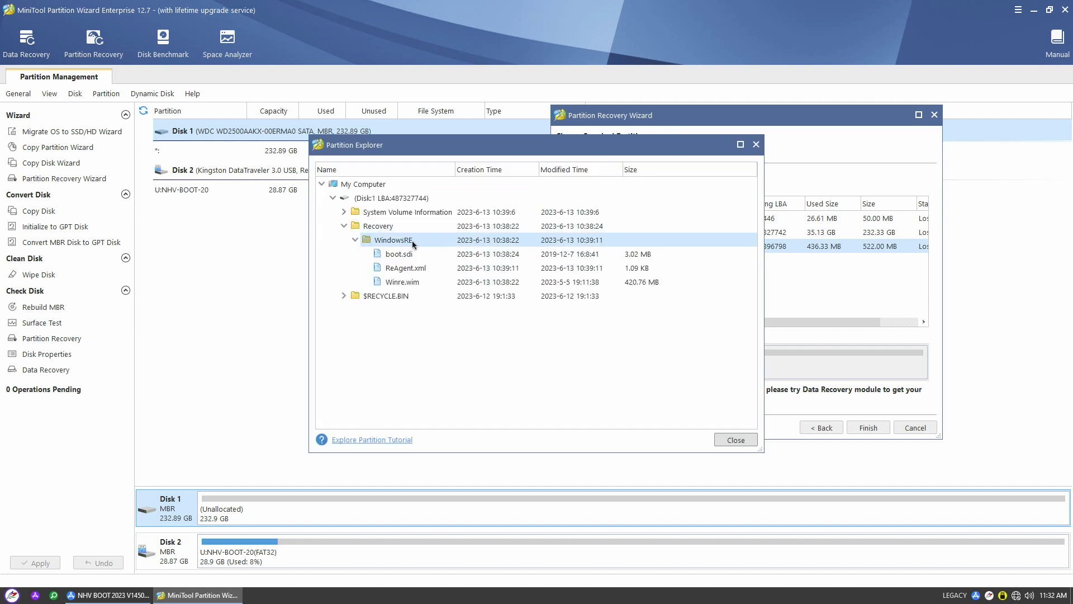
left_click(423, 284)
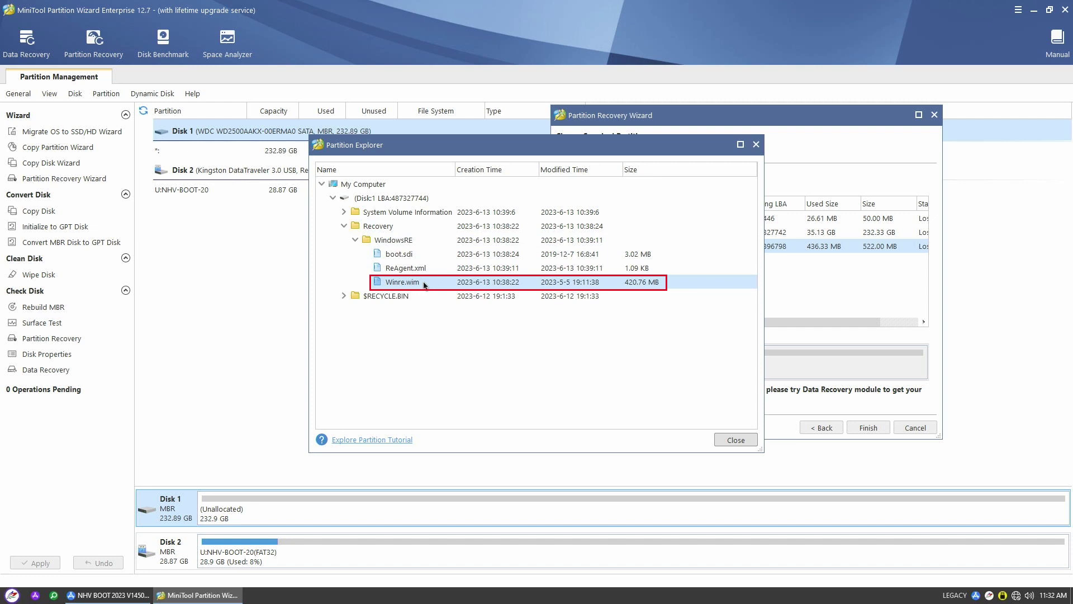
key("Escape")
- Tick all three lost NTFS partitions and finish the recovery wizard
left_click(570, 218)
left_click(570, 232)
left_click(571, 247)
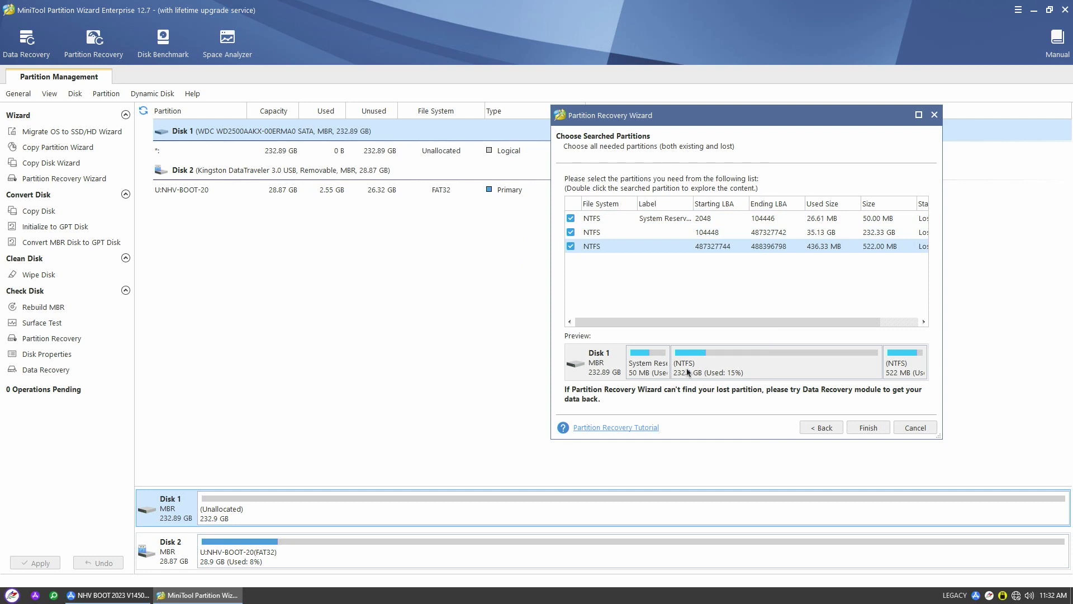
left_click(872, 426)
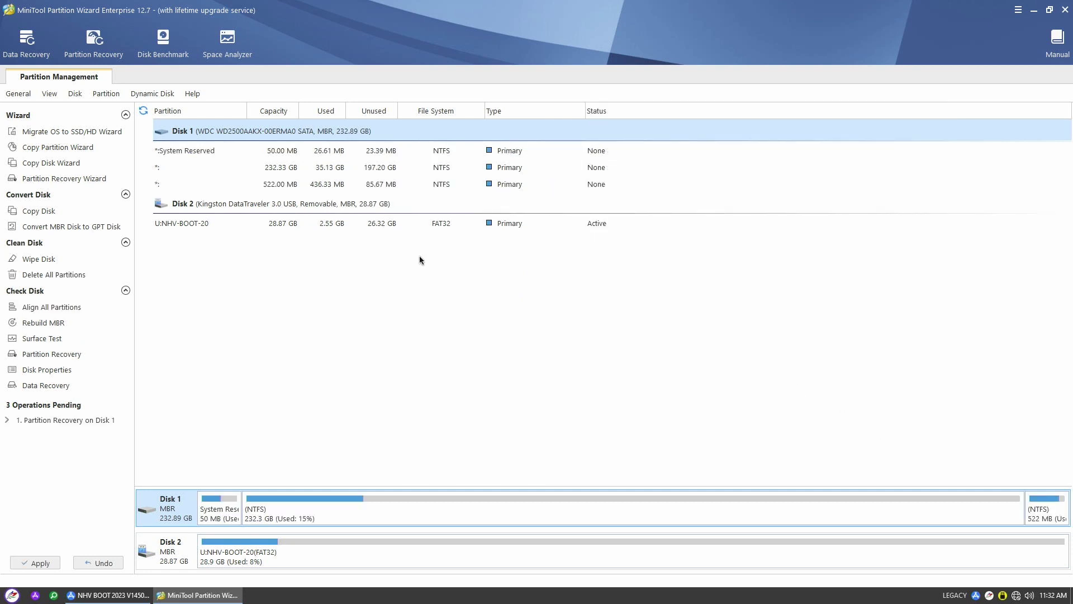
- Apply the pending recovery, dismiss the success message, and close Partition Wizard
left_click(38, 563)
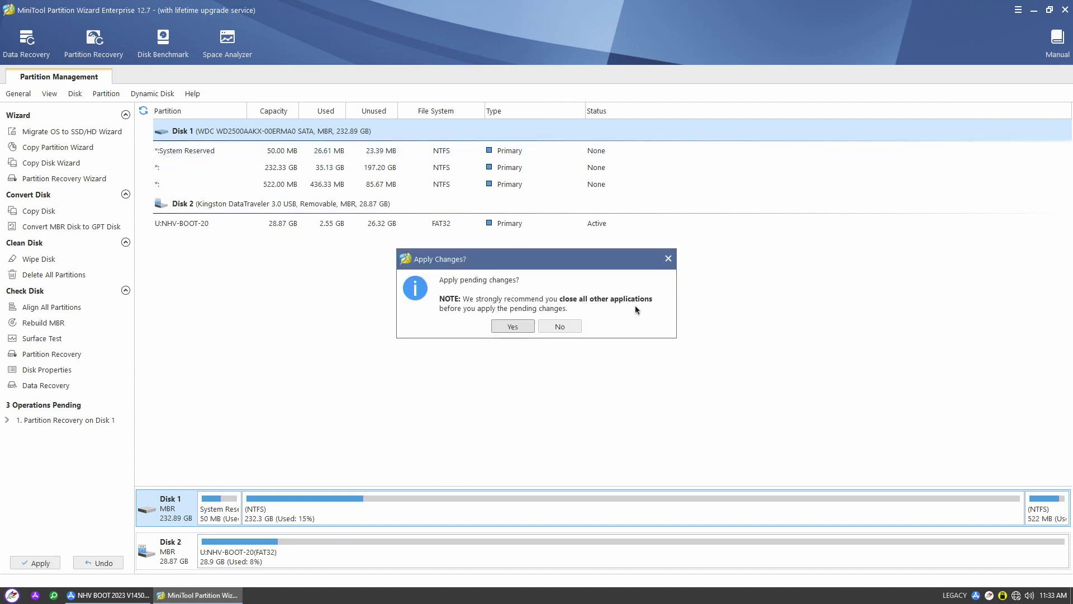
left_click(512, 326)
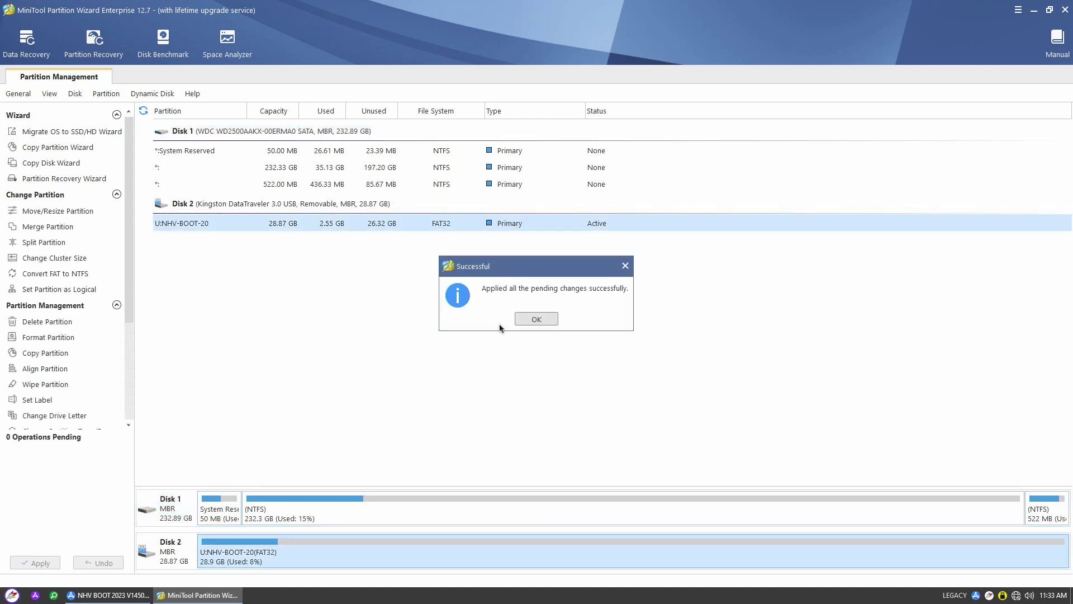
left_click(537, 319)
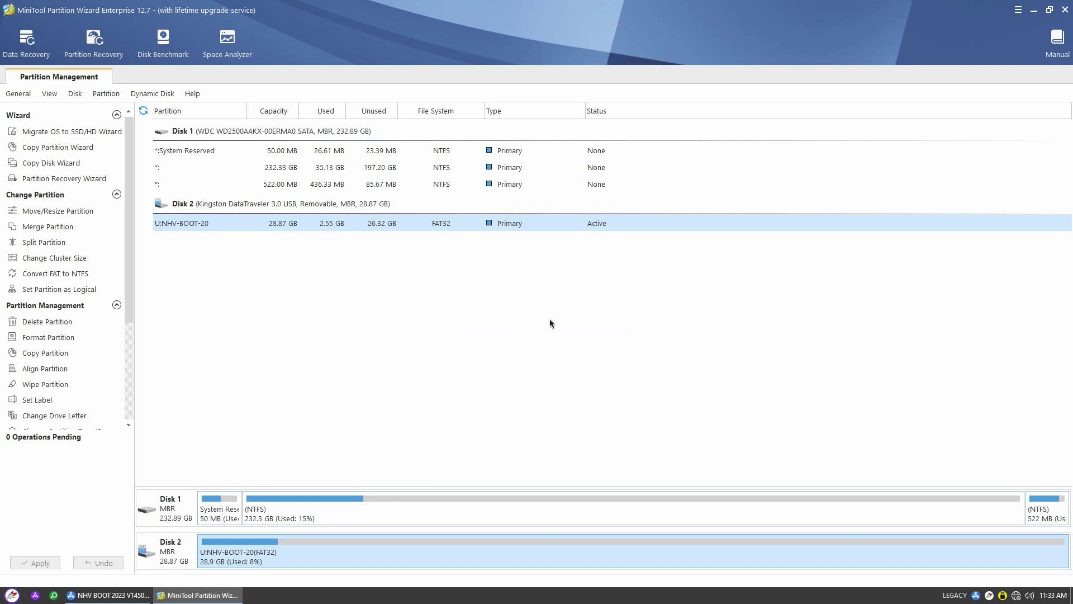
left_click(1065, 10)
- Confirm quitting, restart the PC, and boot the UEFI OS entry from the Boot Menu (F8)
left_click(527, 317)
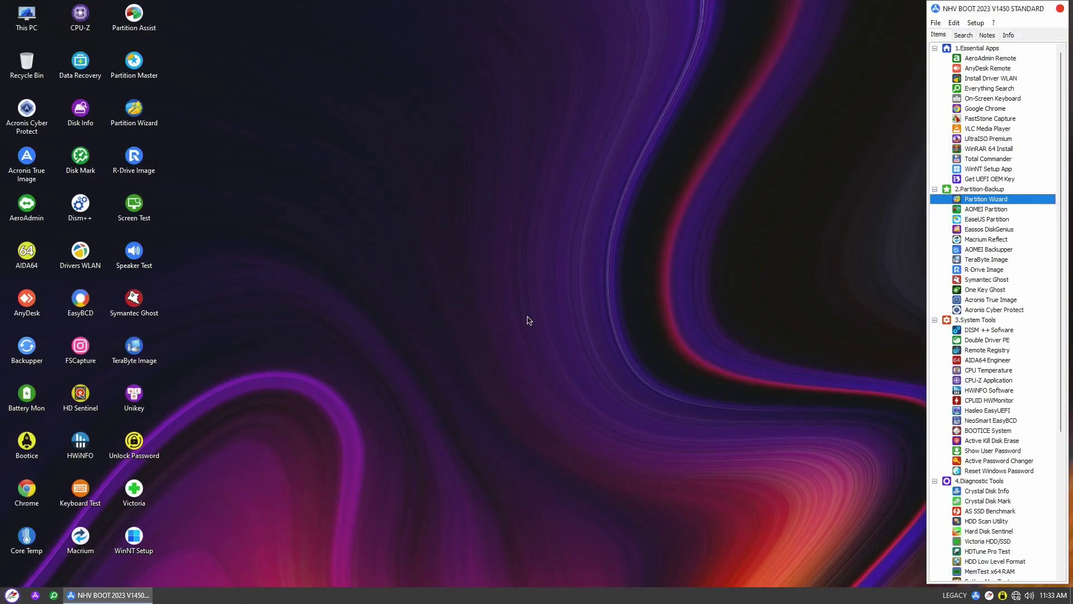
left_click(12, 596)
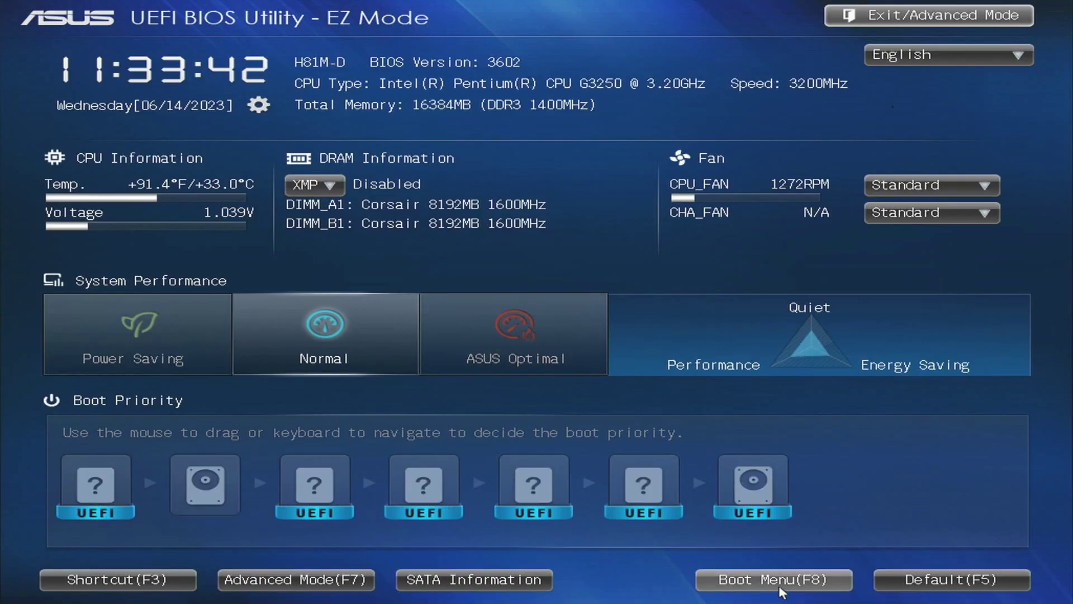
left_click(777, 581)
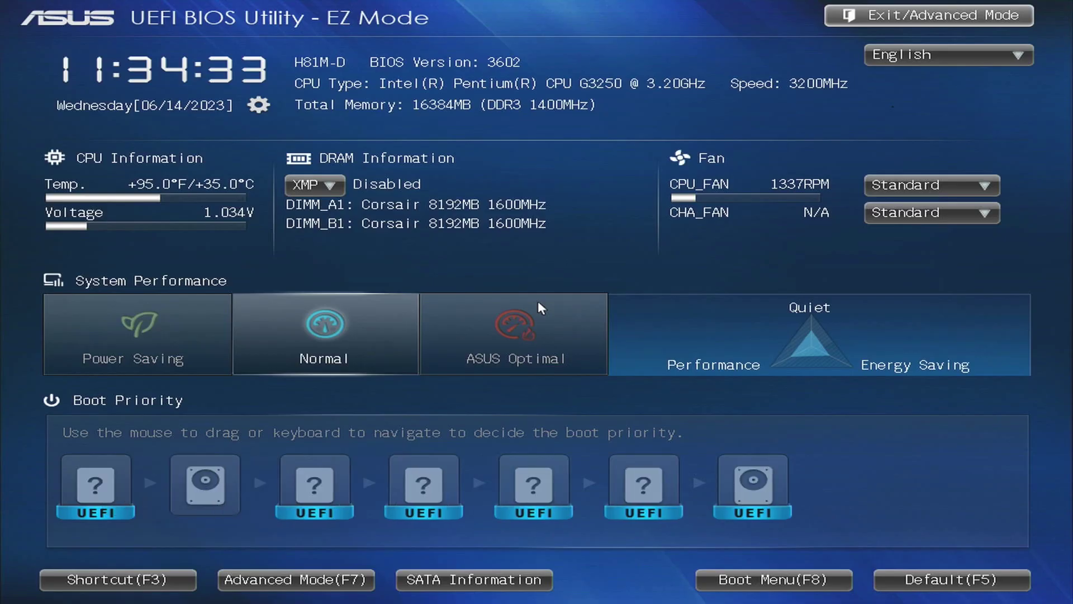
left_click(777, 580)
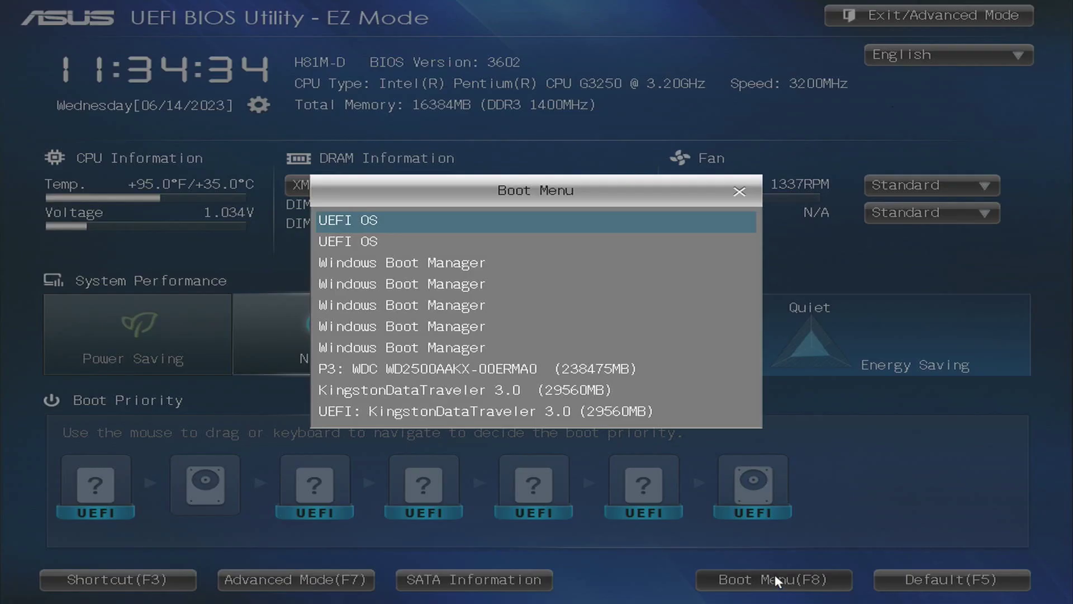
left_click(526, 228)
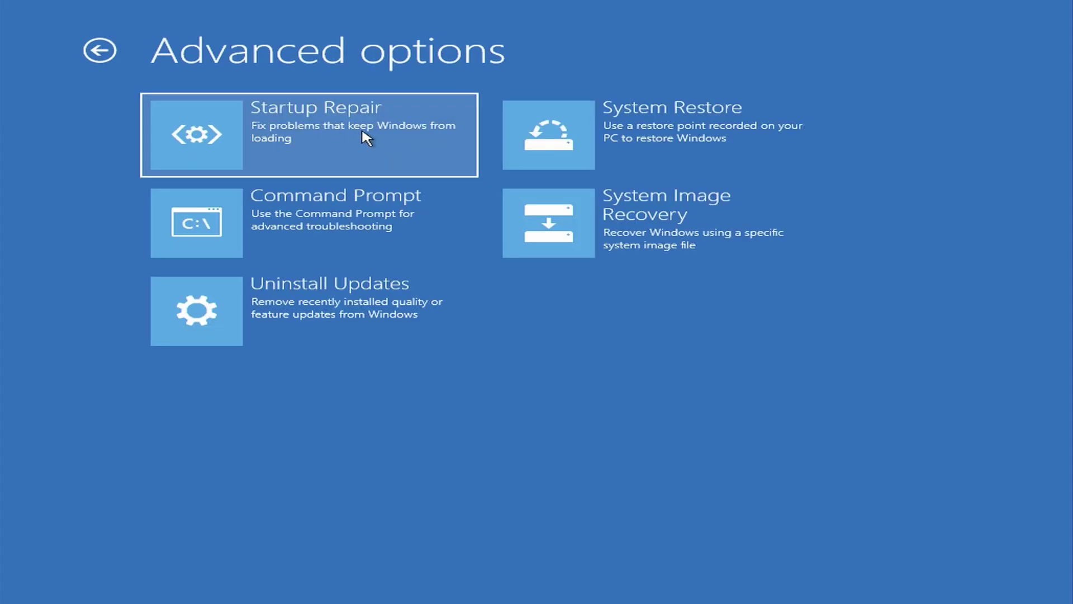
- Run Startup Repair, then rerun it via Advanced options > Troubleshoot after it fails
left_click(339, 140)
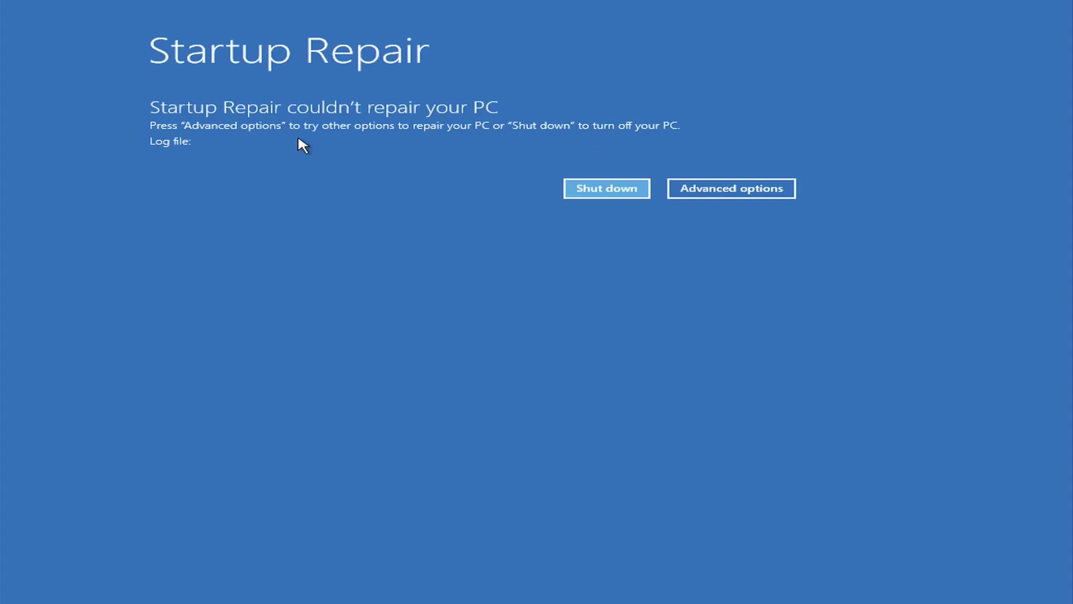
left_click(745, 190)
left_click(410, 155)
left_click(404, 156)
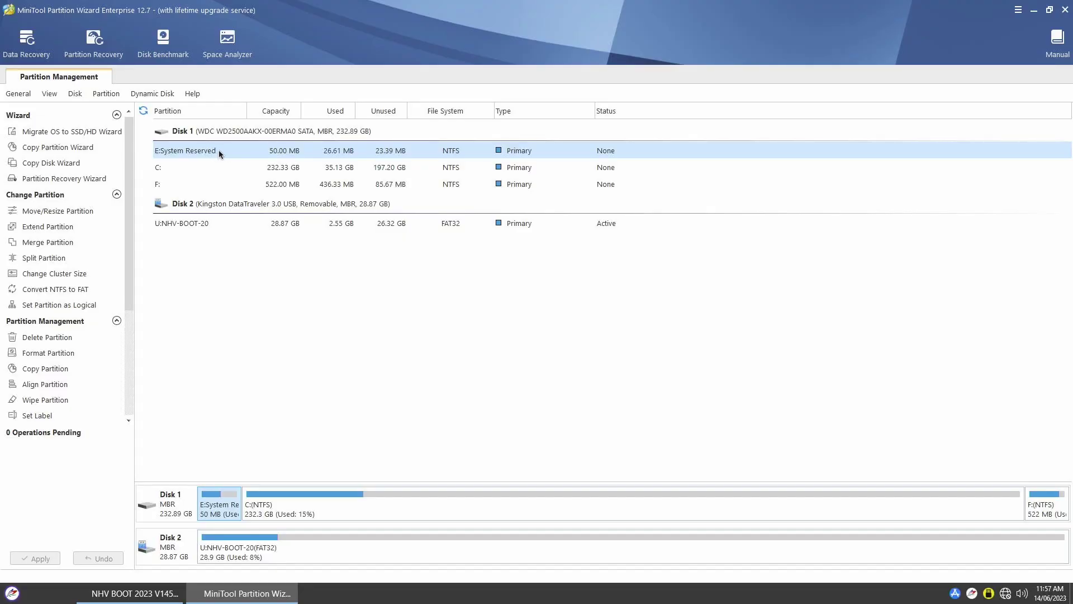
- Set E:System Reserved as the active partition, apply the change, and quit Partition Wizard
right_click(219, 153)
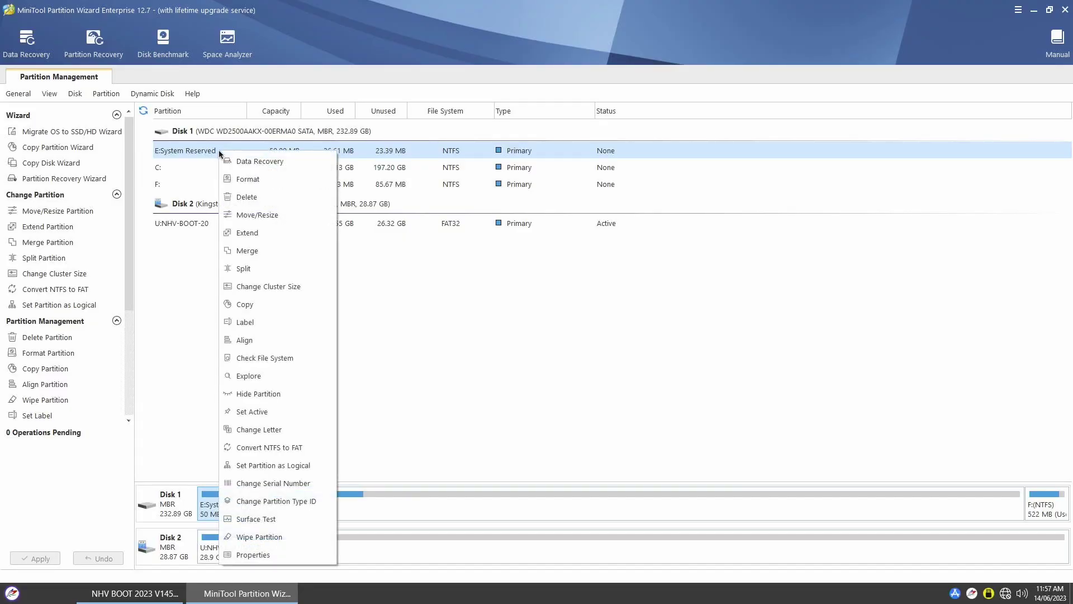
left_click(280, 414)
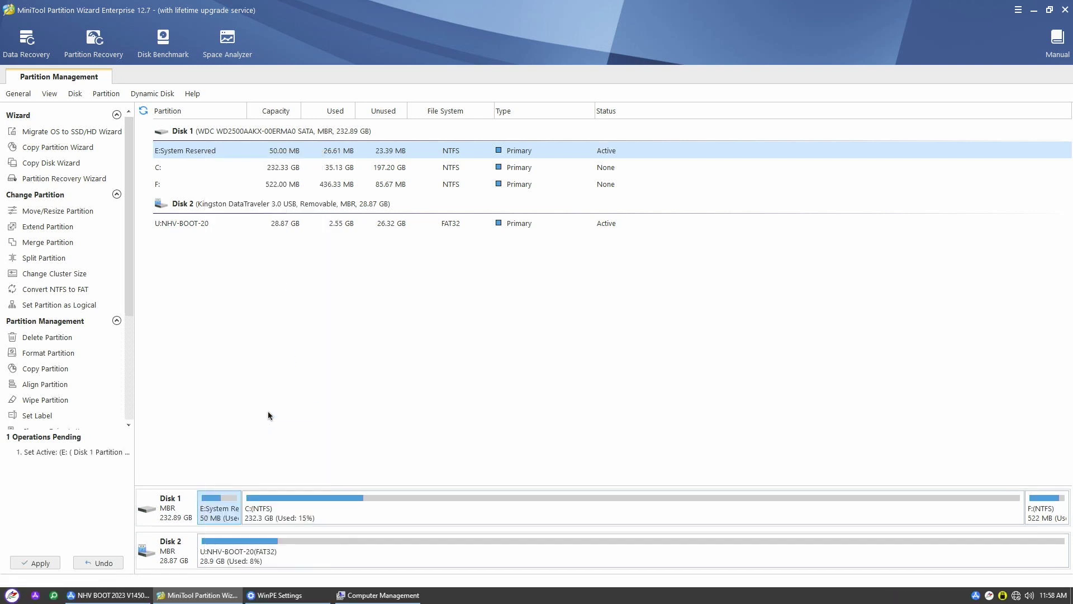
left_click(45, 559)
left_click(512, 326)
left_click(538, 319)
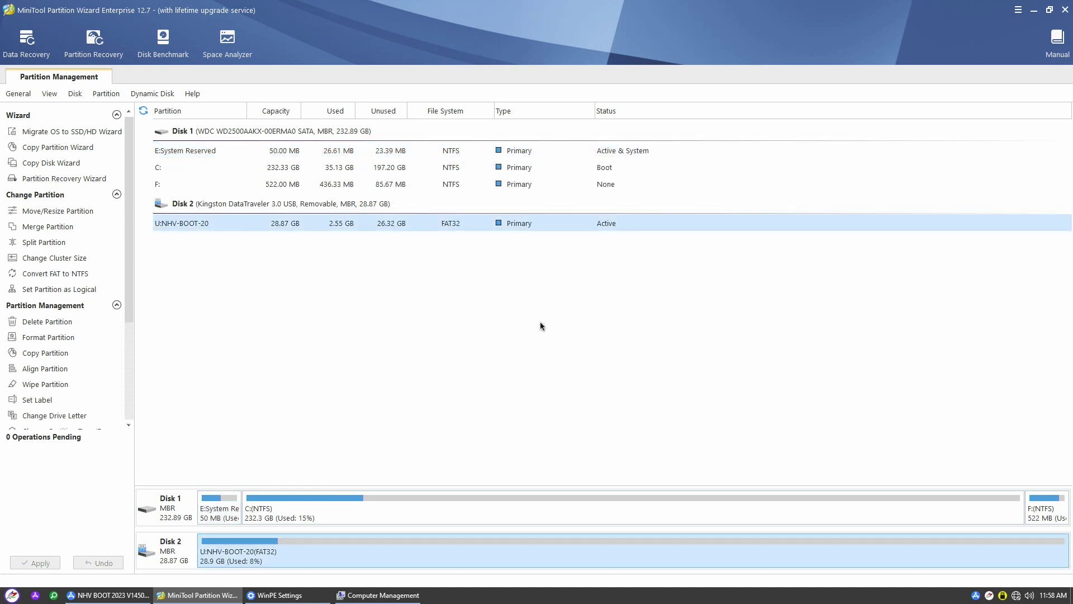
left_click(1066, 11)
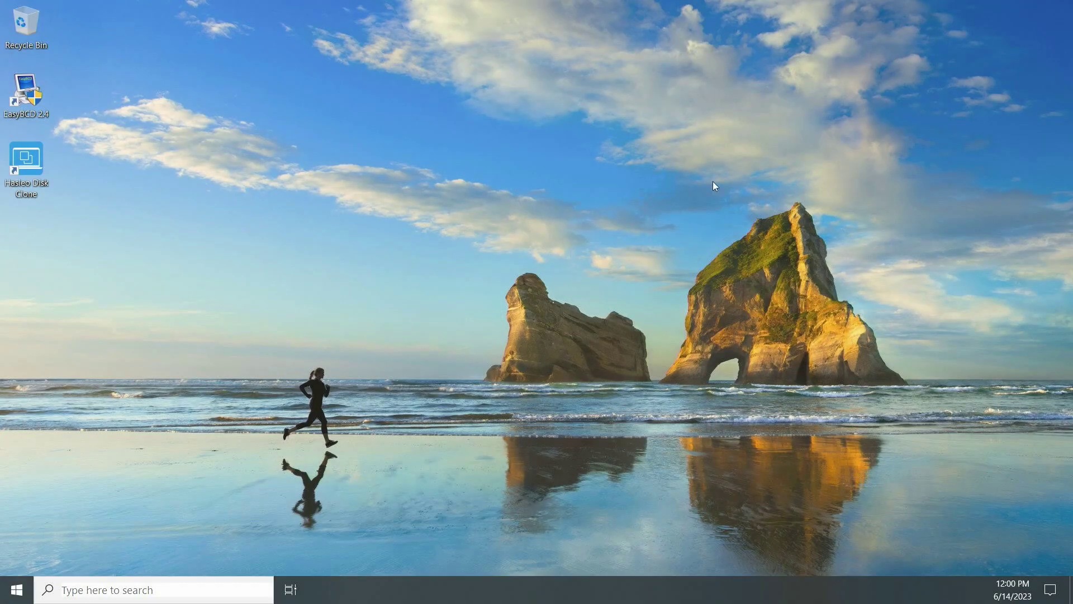
- Open Disk Management and inspect the C: and System Reserved volumes without changing them
right_click(16, 589)
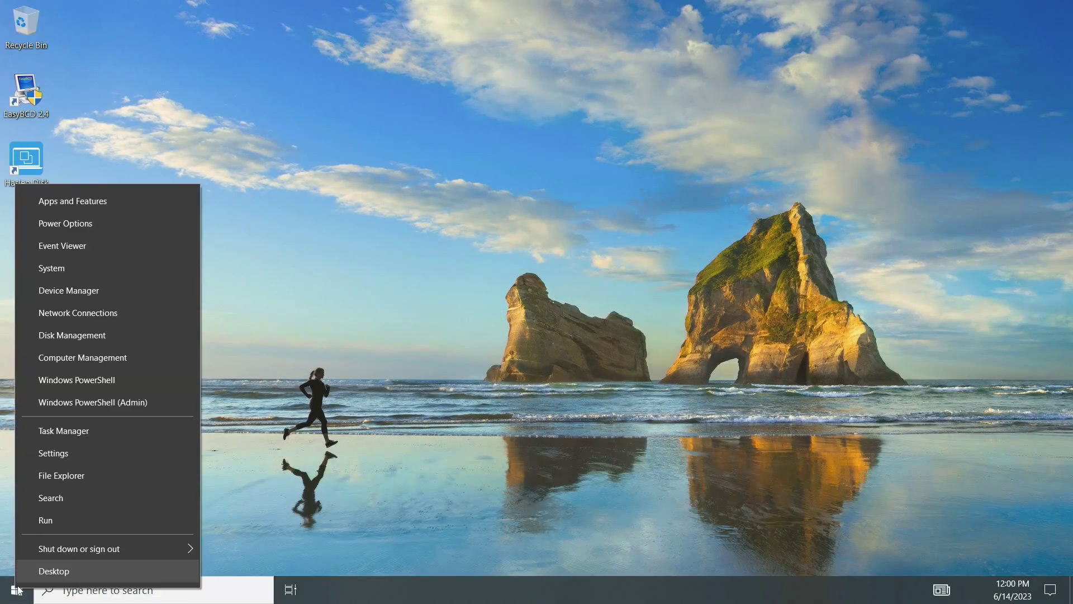
left_click(116, 334)
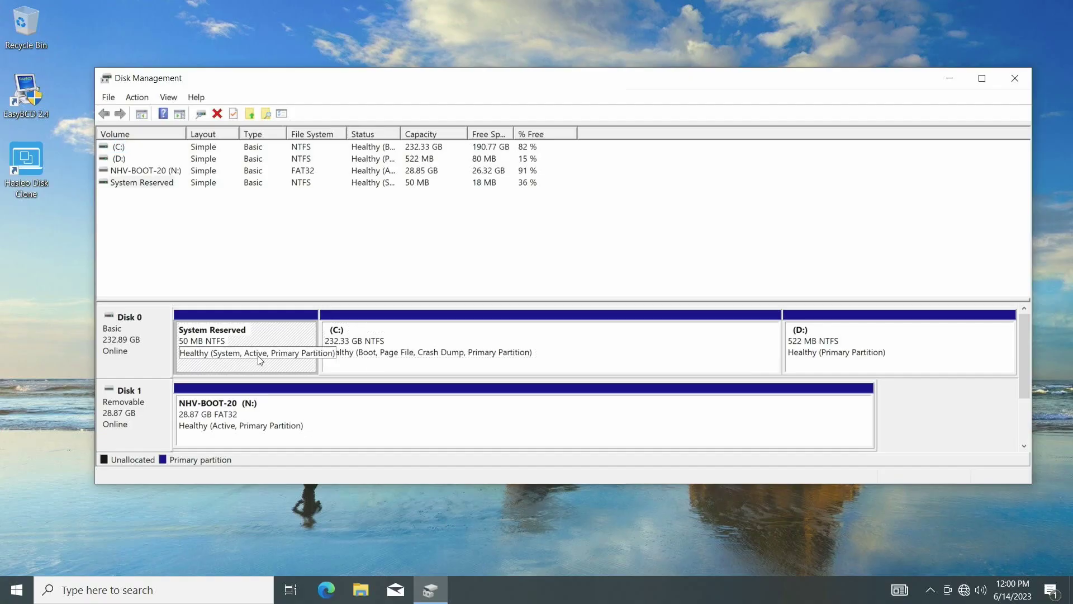
left_click(410, 362)
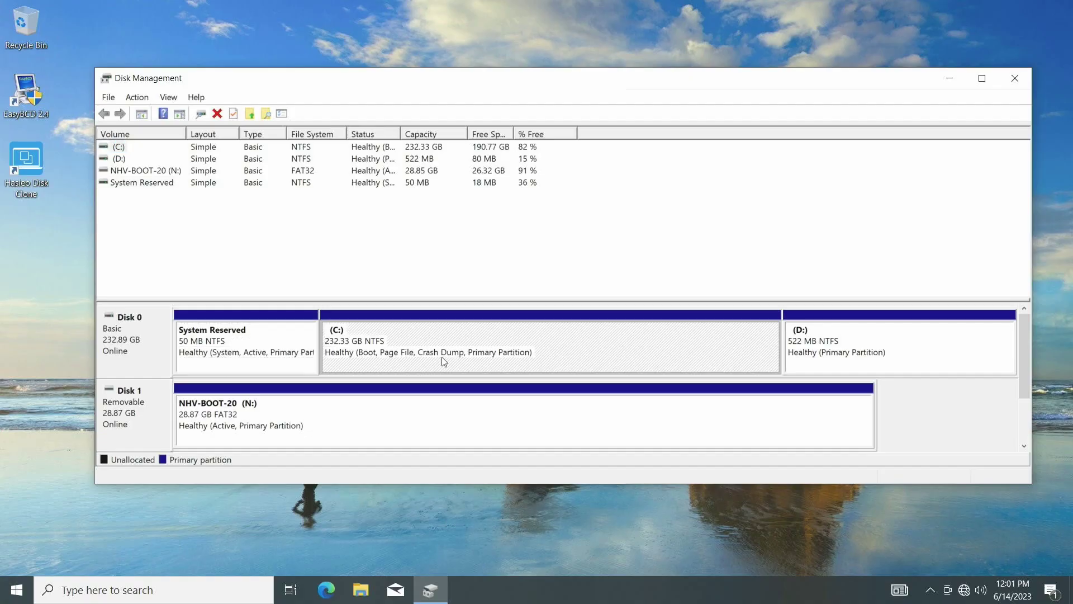
left_click(160, 184)
right_click(161, 184)
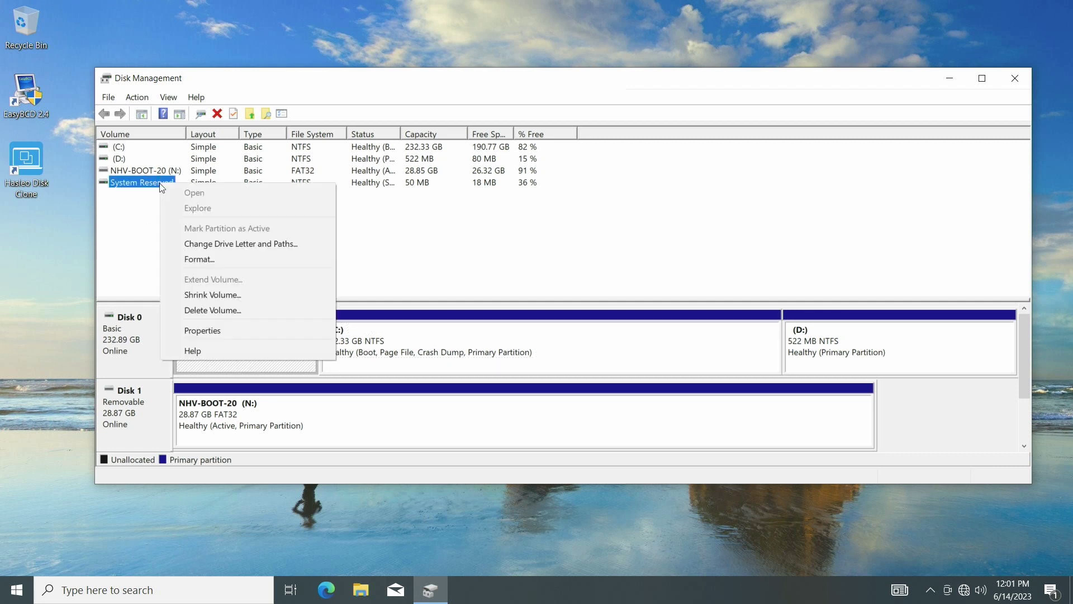
left_click(647, 299)
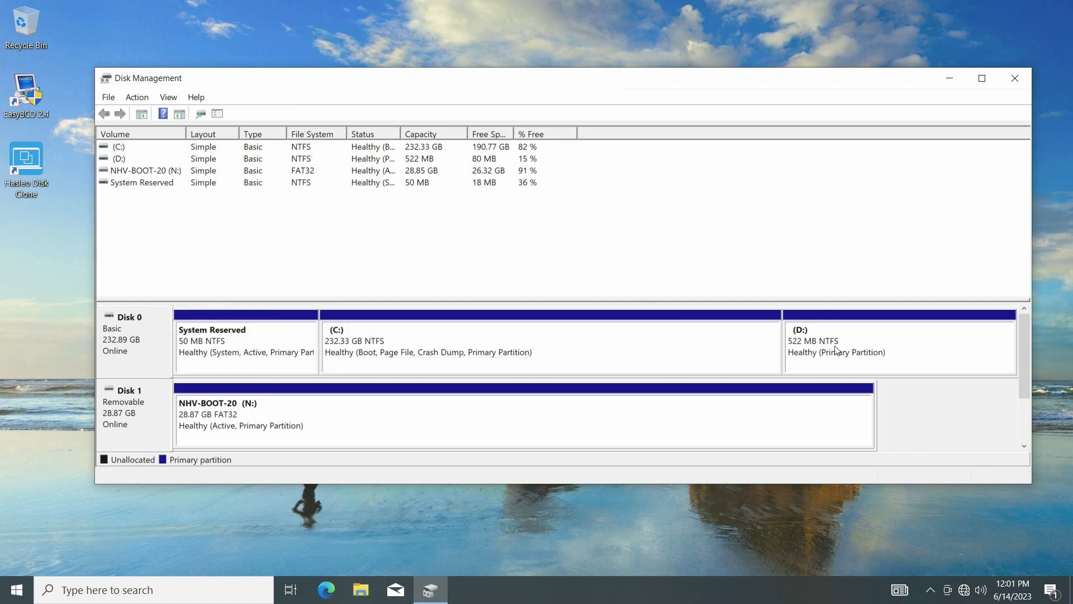
- Remove the D: drive letter from the 522 MB partition and close Disk Management
right_click(826, 342)
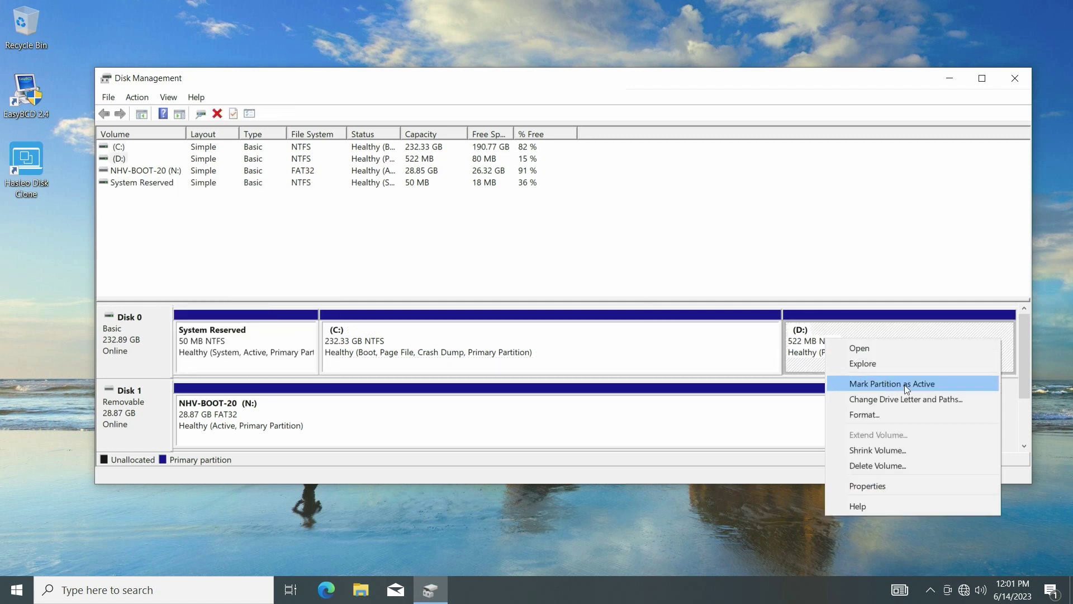
left_click(908, 400)
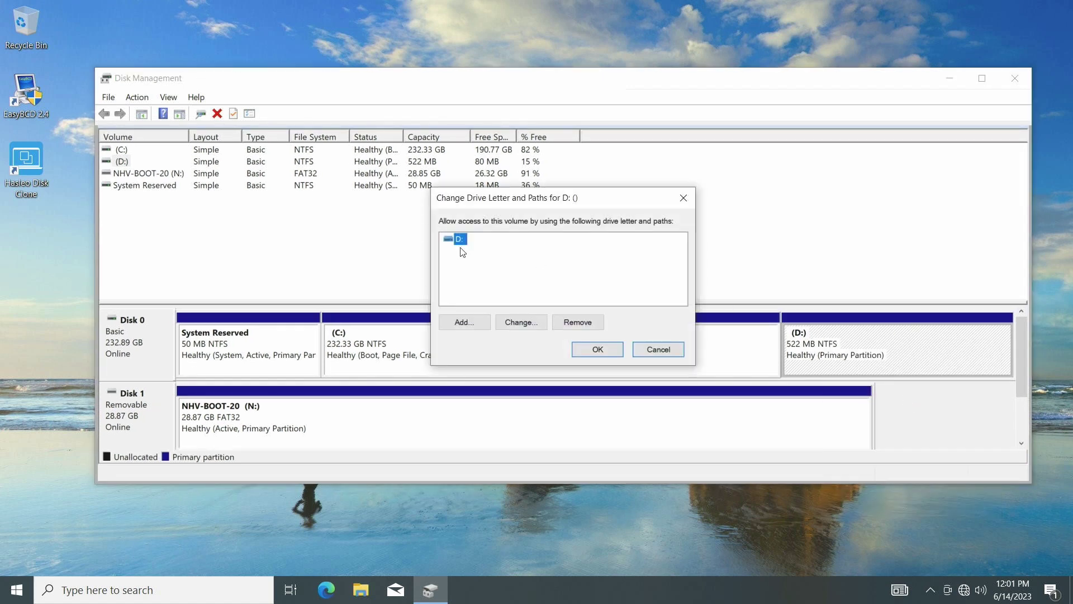
left_click(575, 318)
left_click(603, 393)
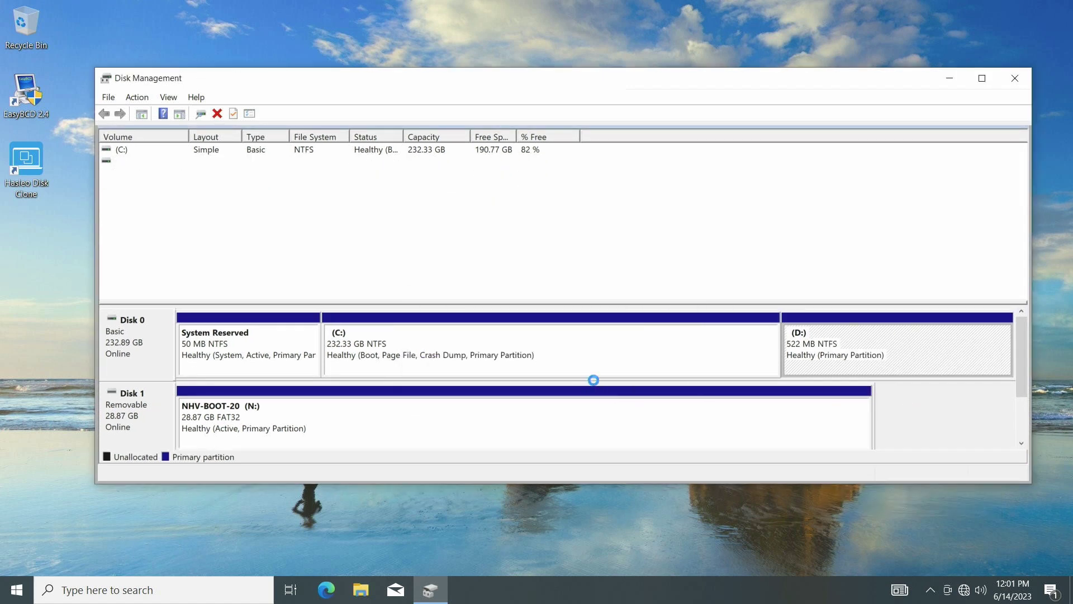
left_click(1015, 78)
left_click(361, 590)
- Open the Videos folder and preview the first two tutorial videos
left_click(282, 429)
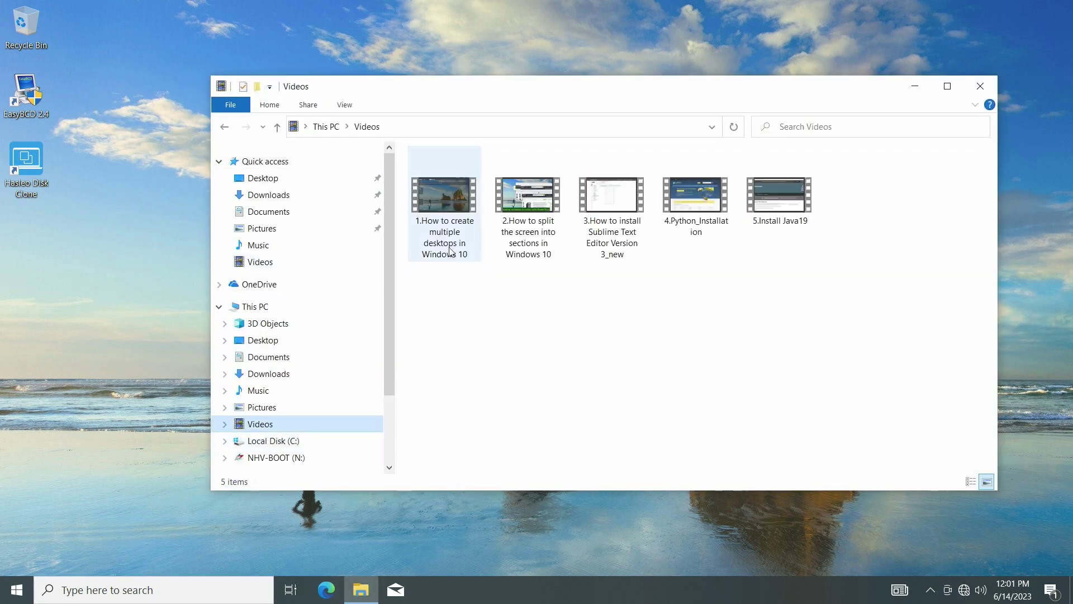
double_click(444, 207)
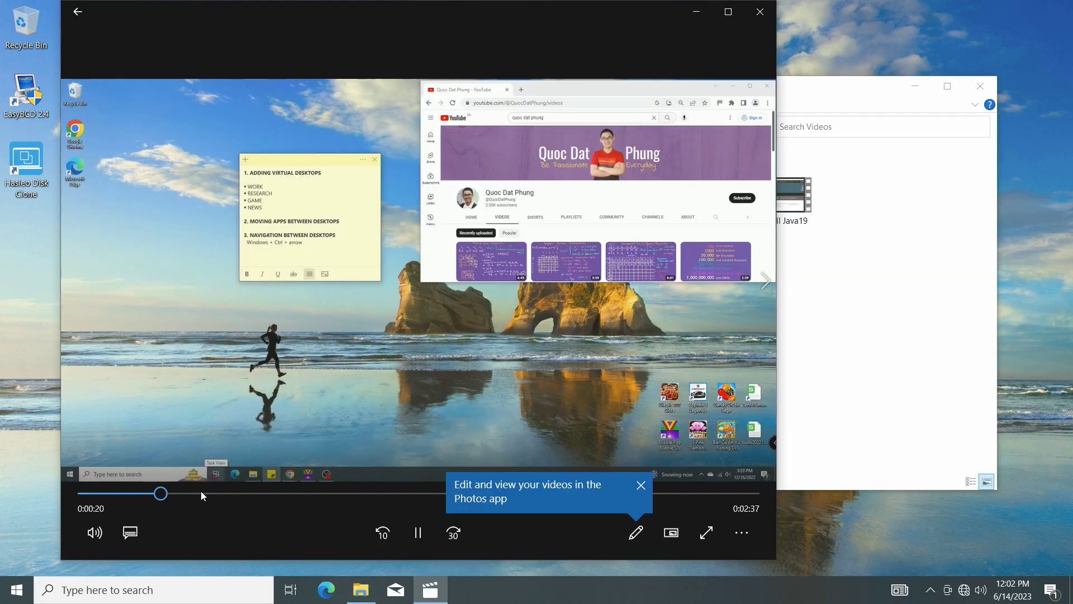
left_click(200, 493)
left_click(418, 532)
left_click(695, 12)
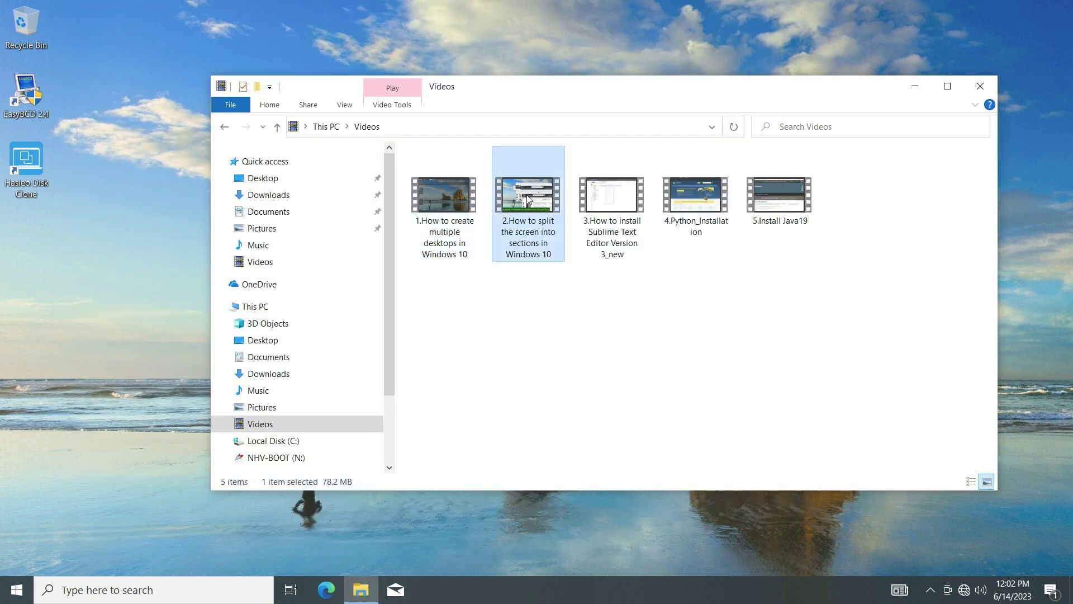
double_click(528, 193)
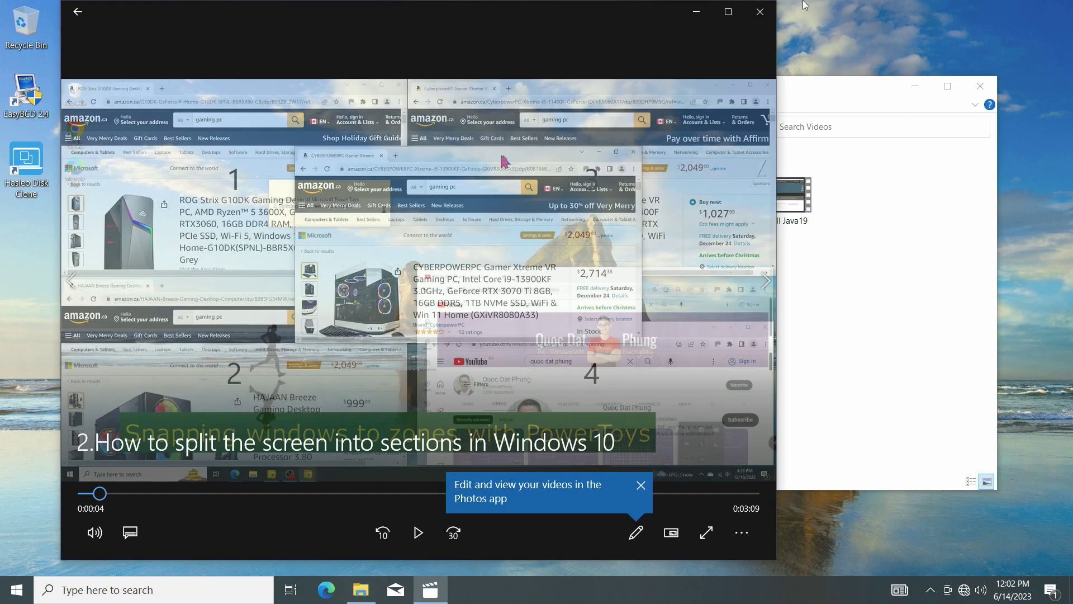
left_click(696, 12)
- Preview the third, Python_Installation and Install Java19 videos, then go up to This PC
double_click(619, 209)
left_click(418, 532)
left_click(760, 15)
double_click(716, 191)
left_click(759, 12)
double_click(764, 202)
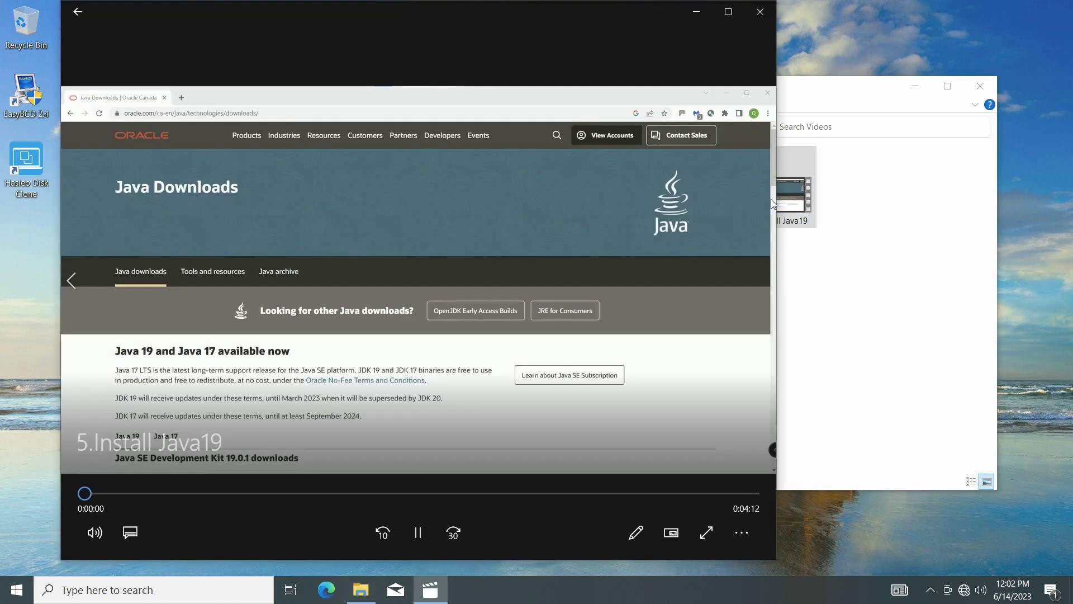
left_click(418, 534)
left_click(759, 15)
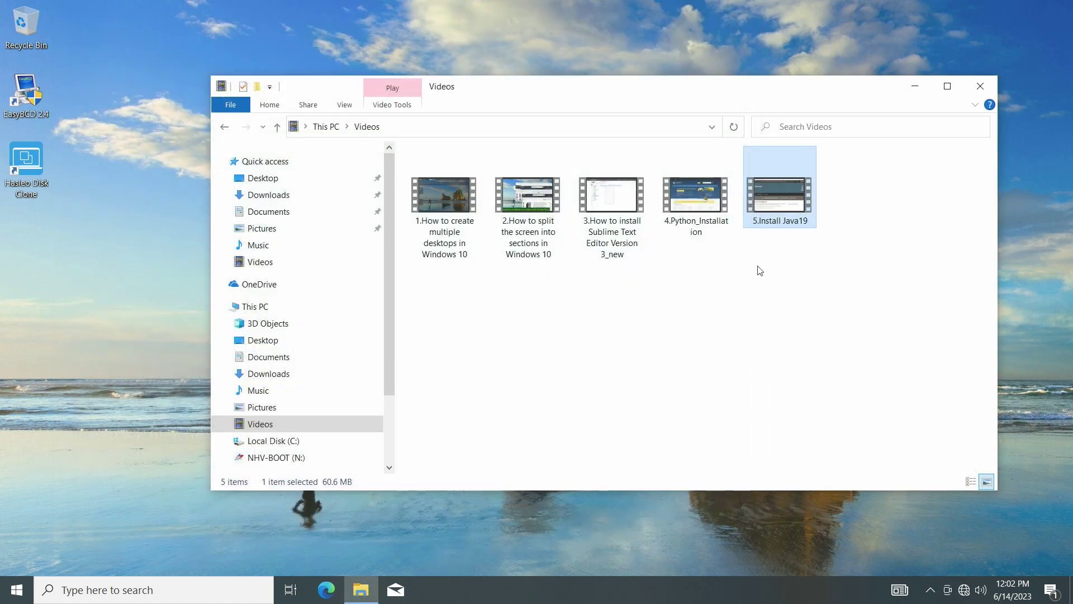
key("alt+Up")
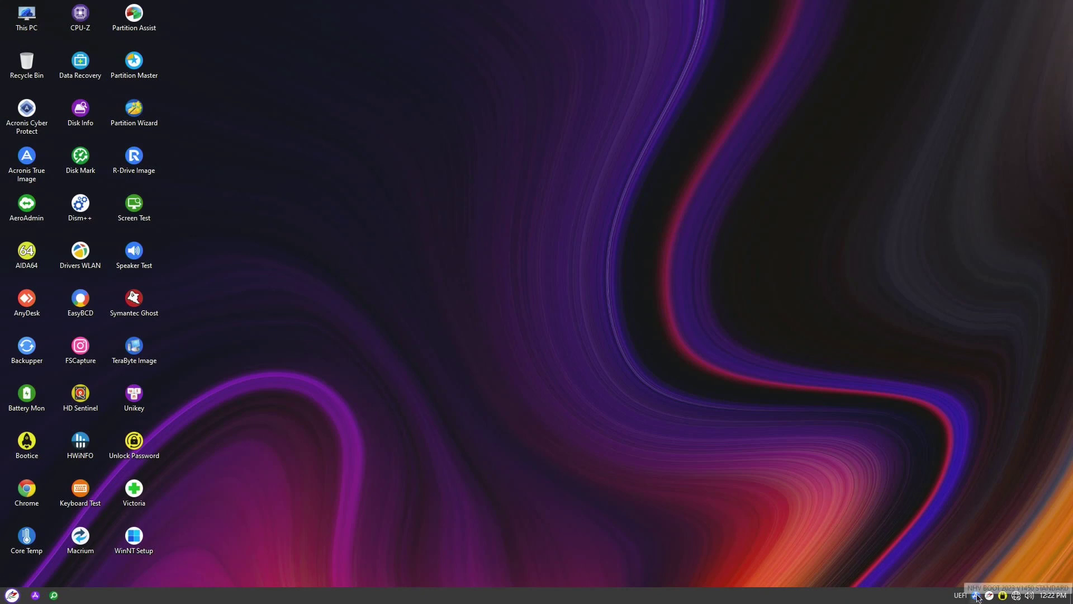
- Show the NHV BOOT tools panel at full height and launch AOMEI Partition Assistant from 2.Partition-Backup
right_click(976, 597)
left_click(1009, 503)
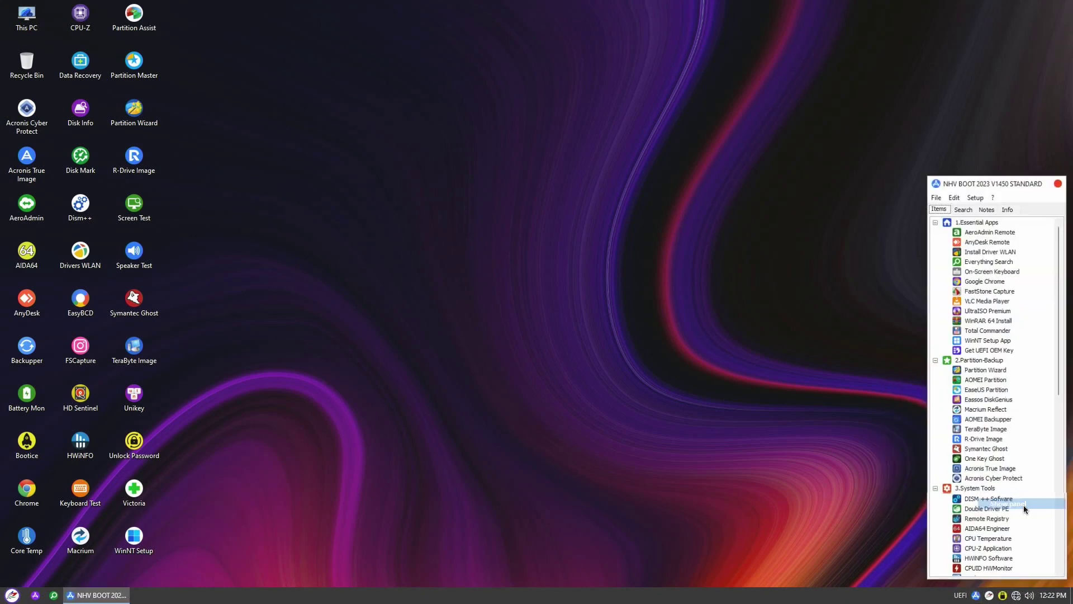
left_click_drag(994, 174, 1016, 8)
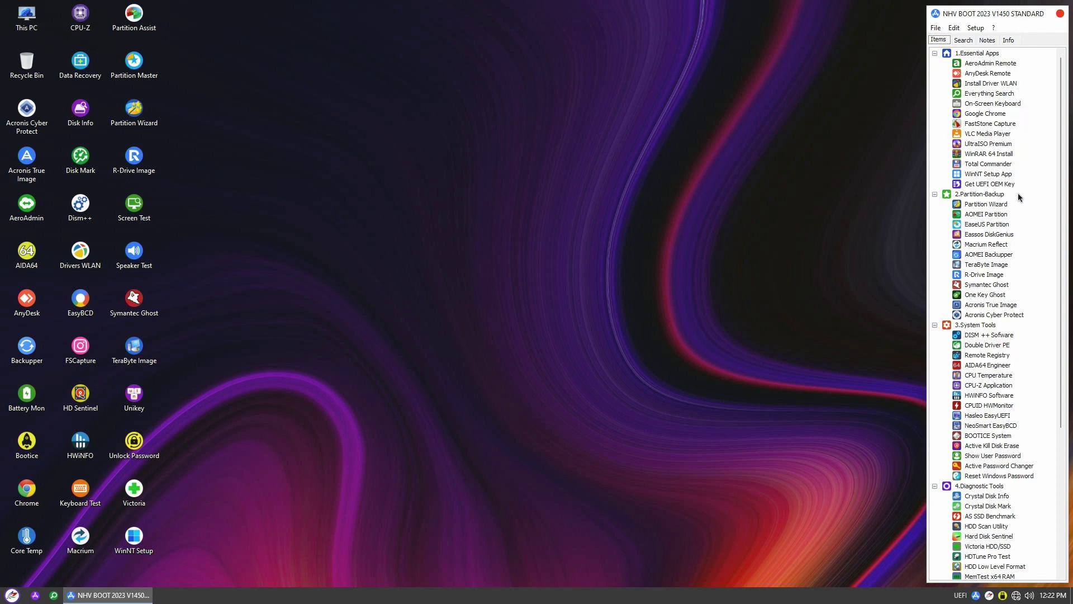
left_click(1001, 206)
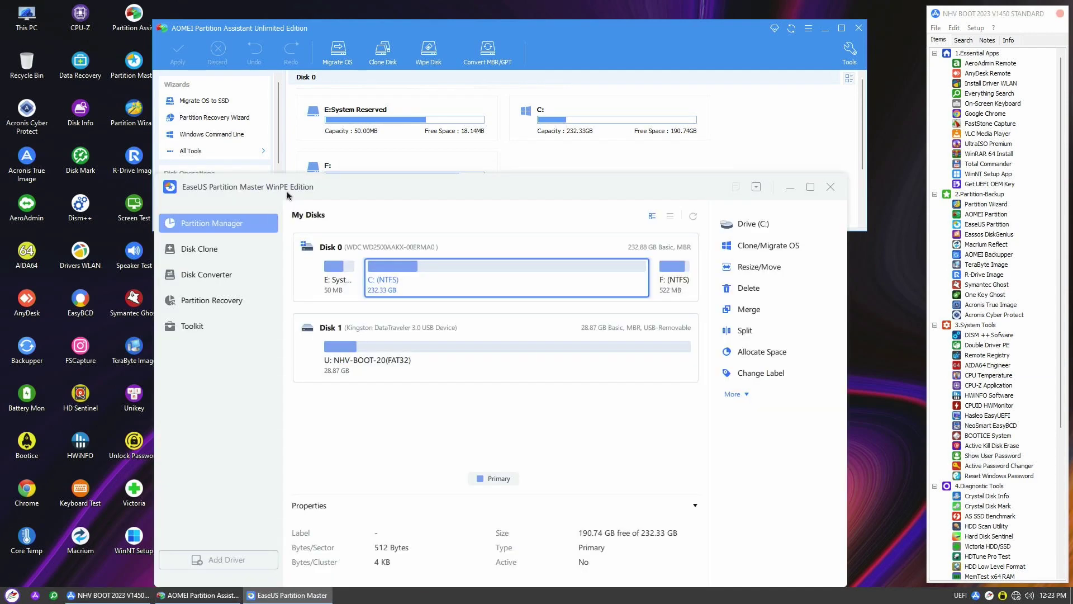
- Switch EaseUS to its Partition Recovery page and launch Eassos DiskGenius from the NHV BOOT tools
left_click(241, 303)
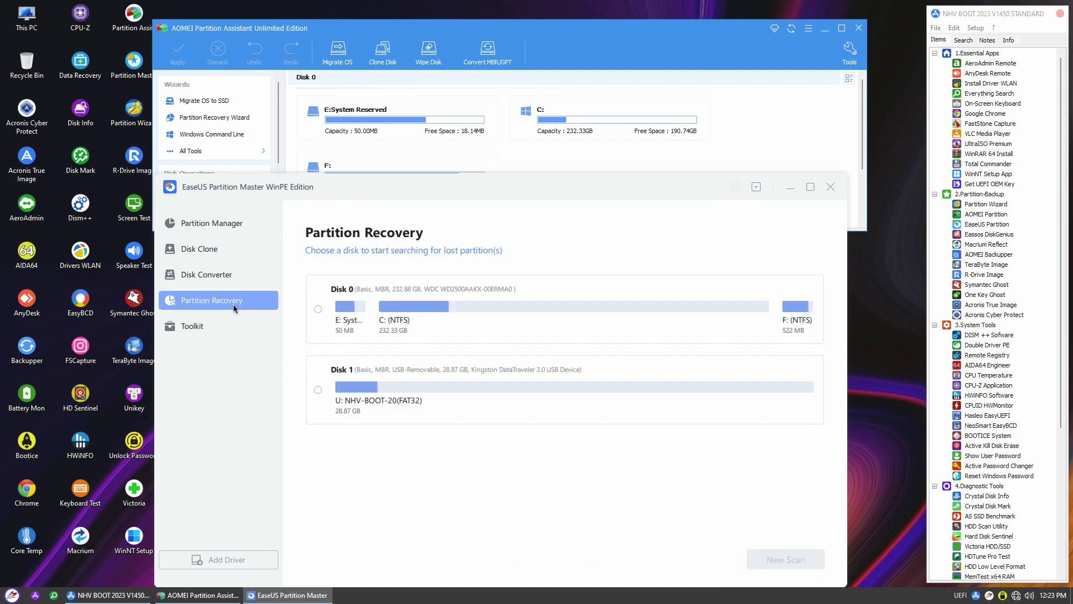
left_click(995, 234)
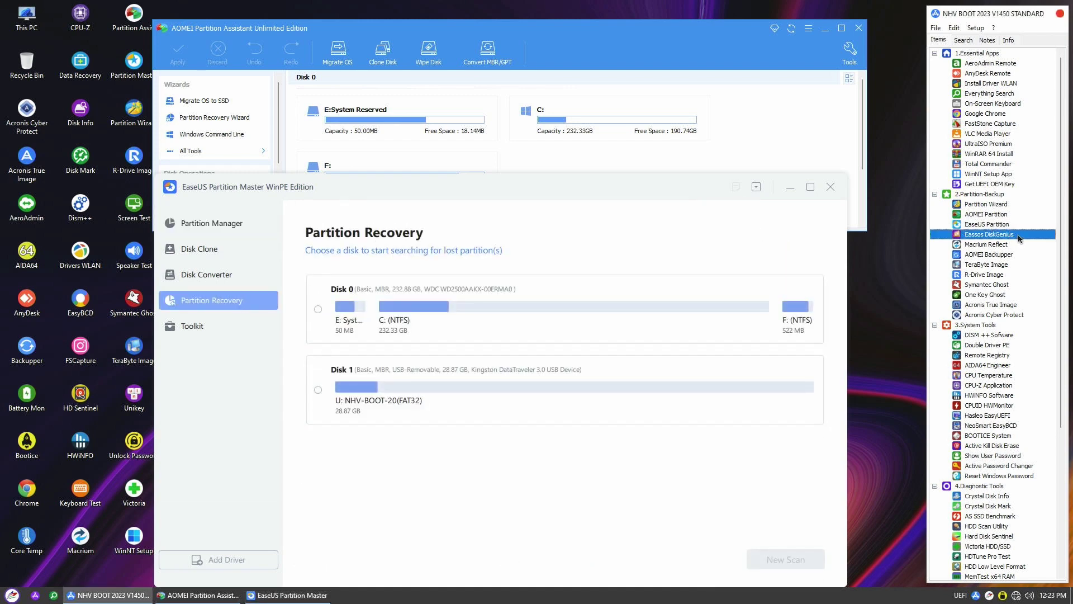
double_click(995, 234)
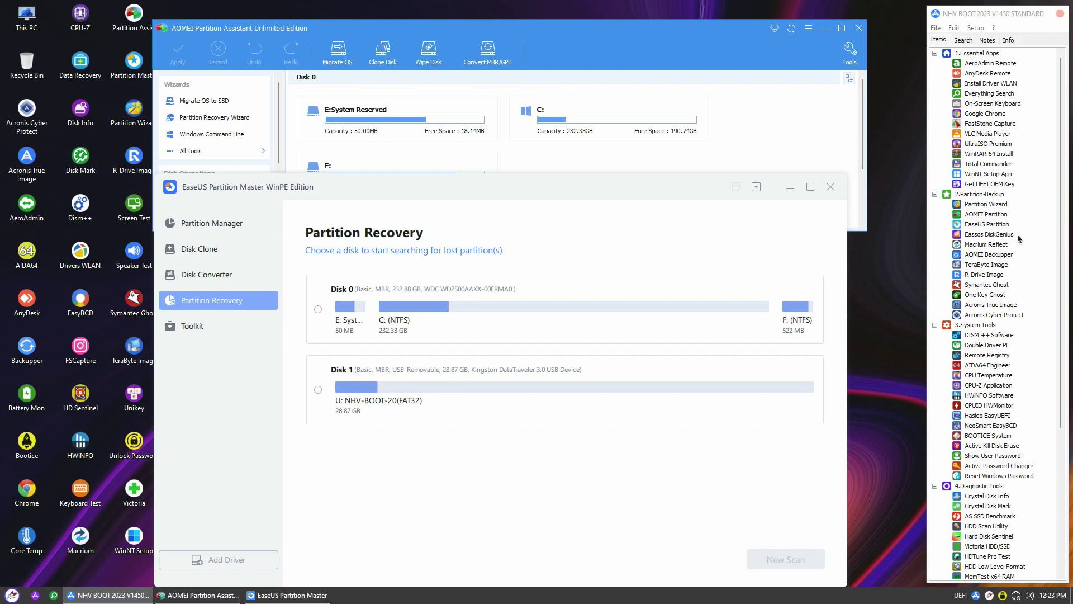
left_click(1017, 235)
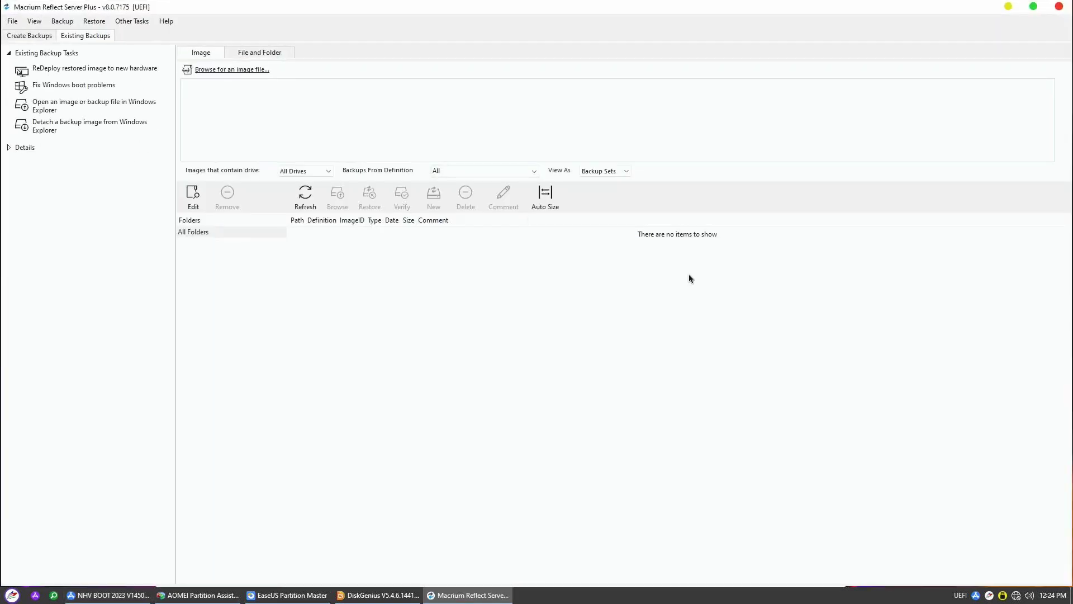
- Start Macrium's Fix Windows Boot Problems wizard for Windows 10, keeping System Reserved as active partition
left_click(192, 194)
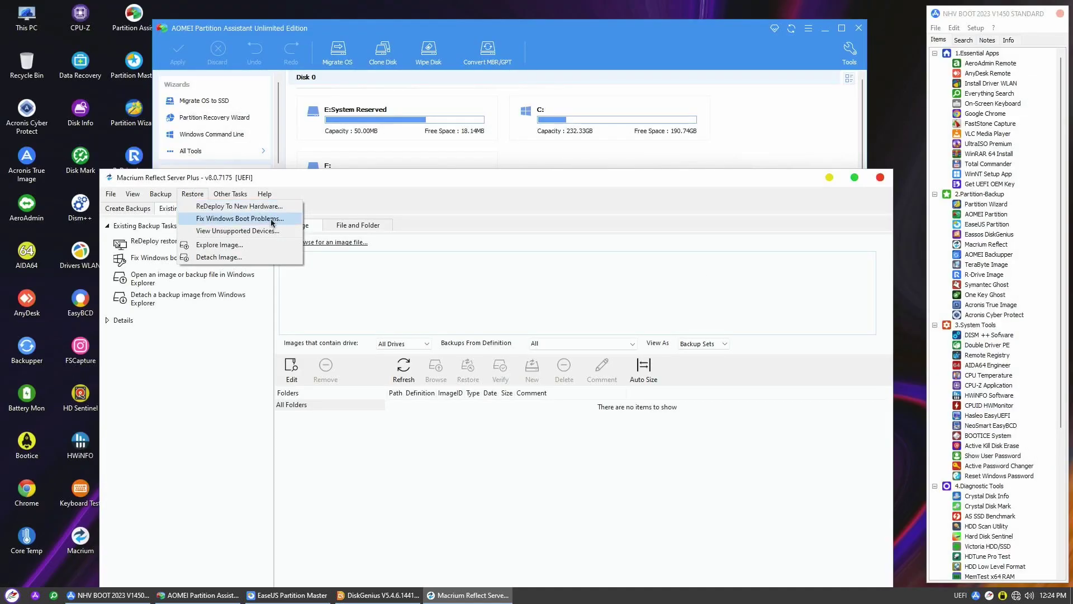
left_click(271, 219)
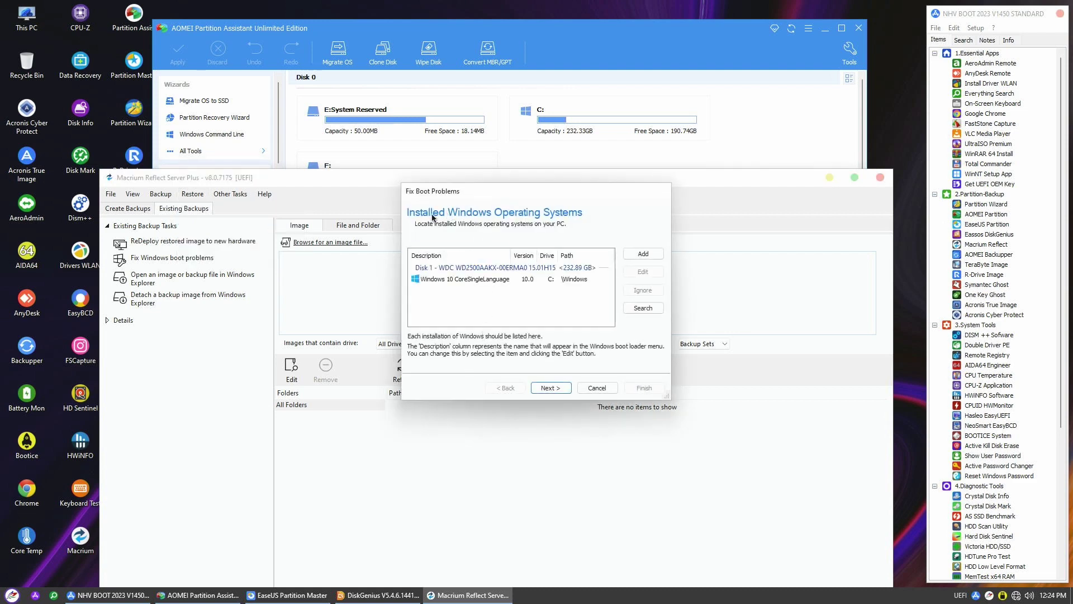
left_click(491, 281)
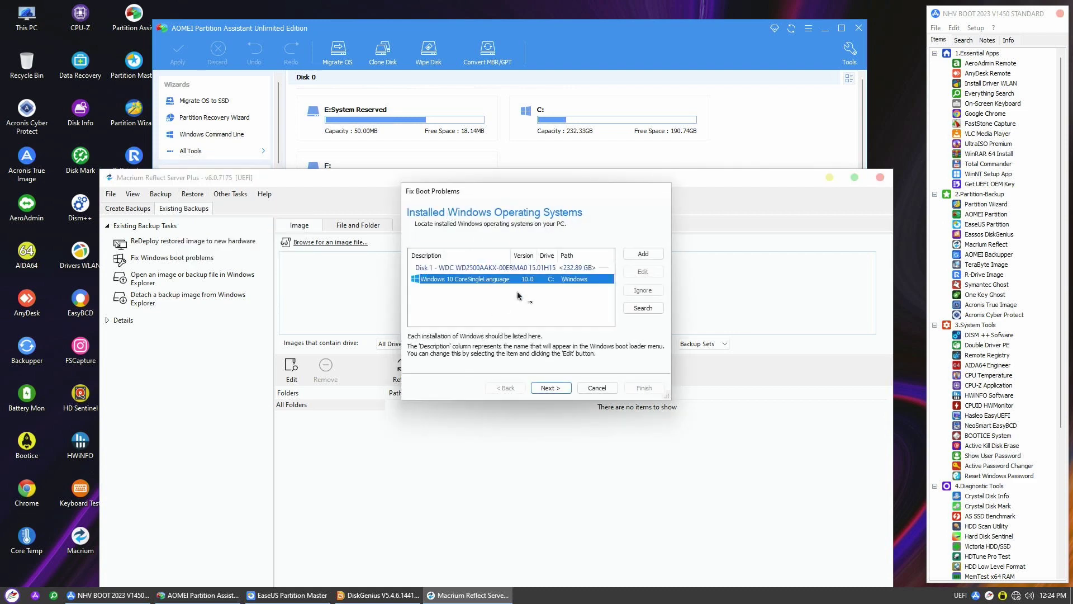
left_click(558, 389)
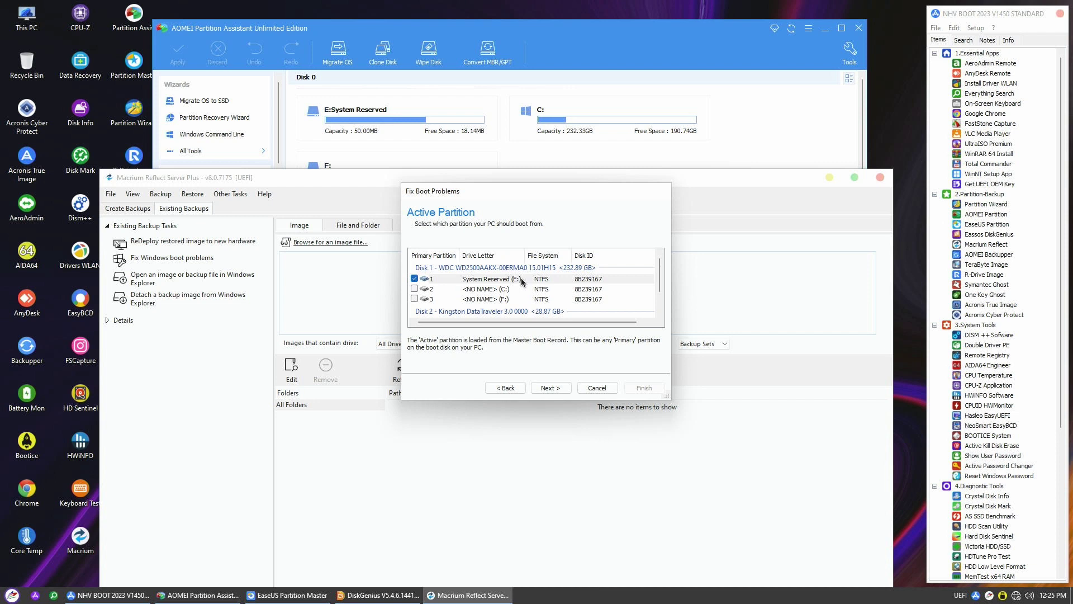
left_click(551, 388)
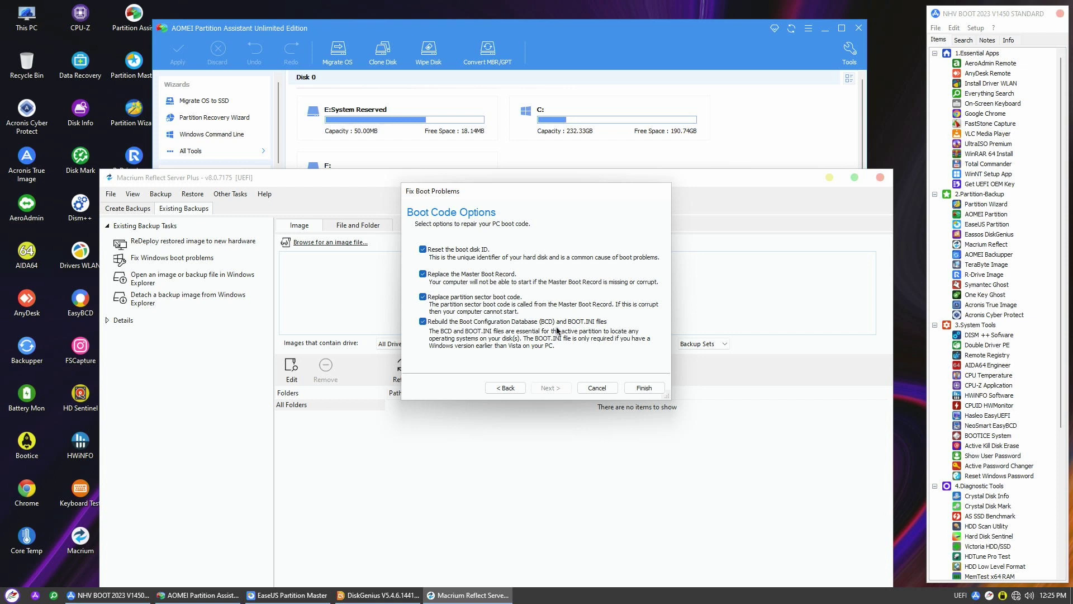
- Untick boot disk ID reset, MBR replacement and partition boot code, leaving only Rebuild BCD
left_click(423, 250)
left_click(423, 274)
left_click(423, 298)
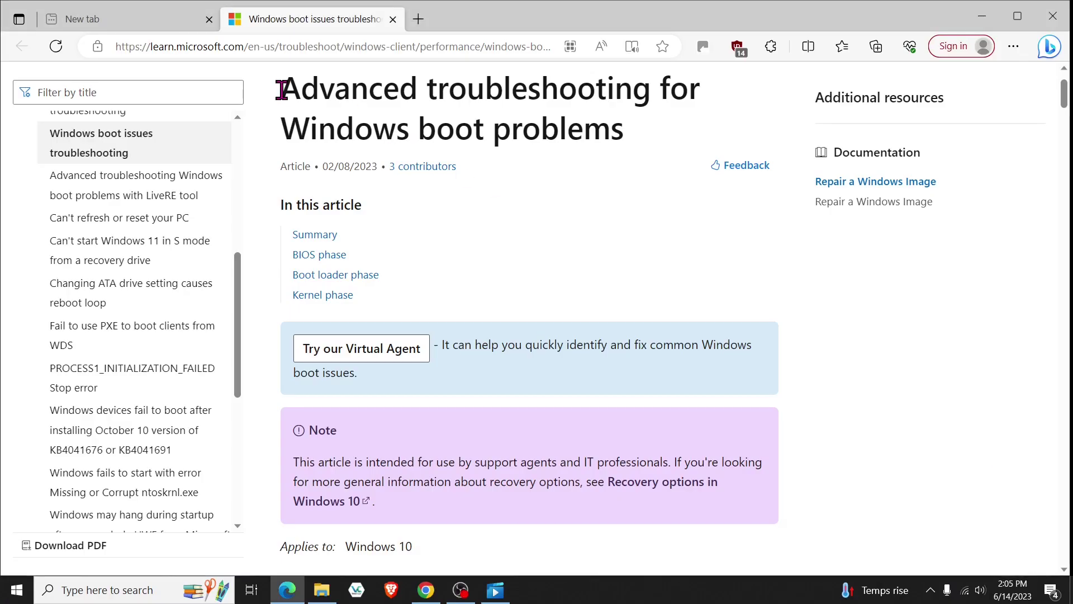
- Highlight the article title and the BIOS, Boot loader and Kernel phase entries, then scroll to the Summary table
left_click_drag(280, 87, 636, 131)
left_click_drag(371, 269, 294, 252)
left_click_drag(380, 275, 292, 276)
left_click_drag(364, 306, 400, 316)
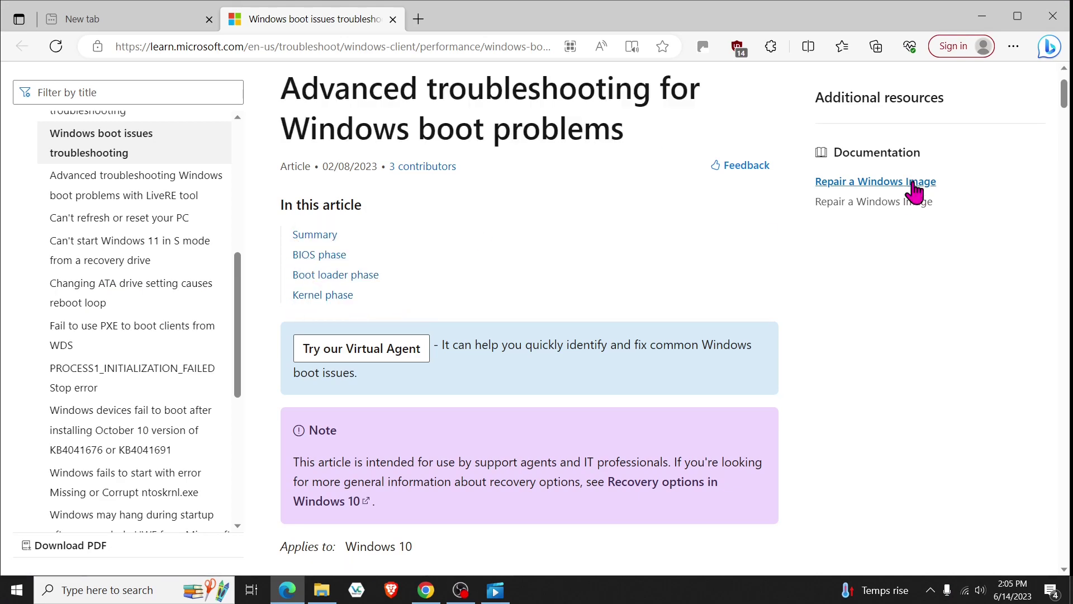
scroll(923, 180, "down", 8)
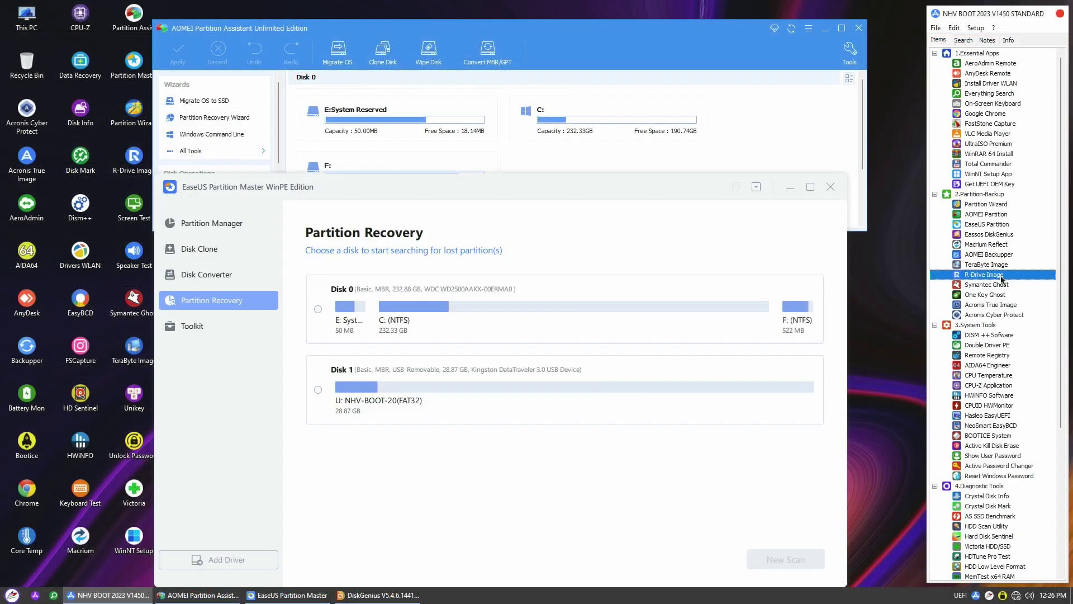
- Launch R-Drive Image, view E: System Reserved's actions in Partition Manager, then return to the main task screen
double_click(984, 275)
left_click_drag(493, 147, 365, 234)
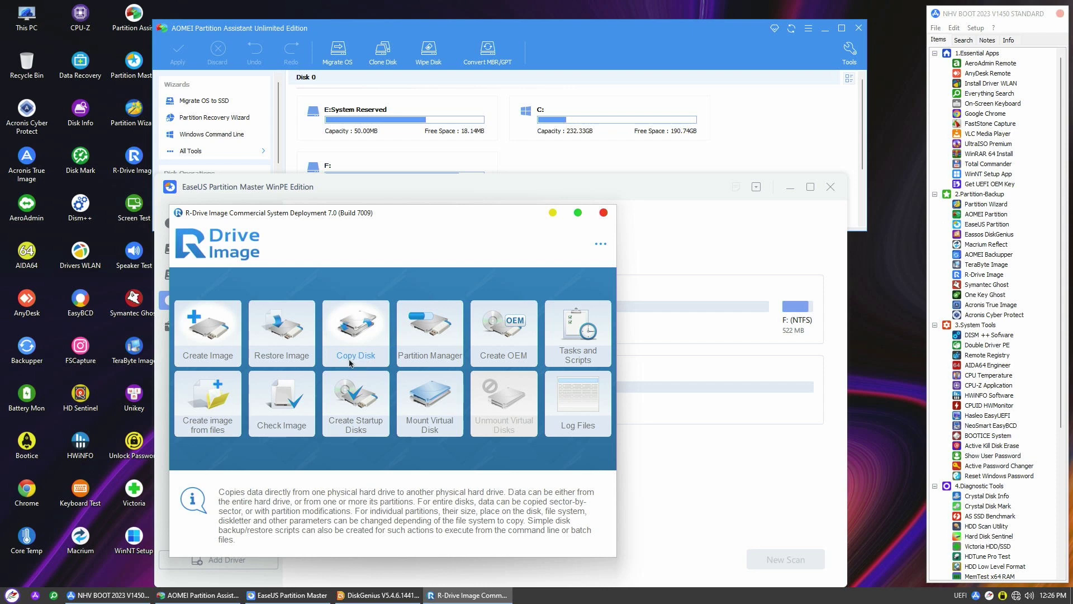
left_click(430, 362)
left_click(290, 308)
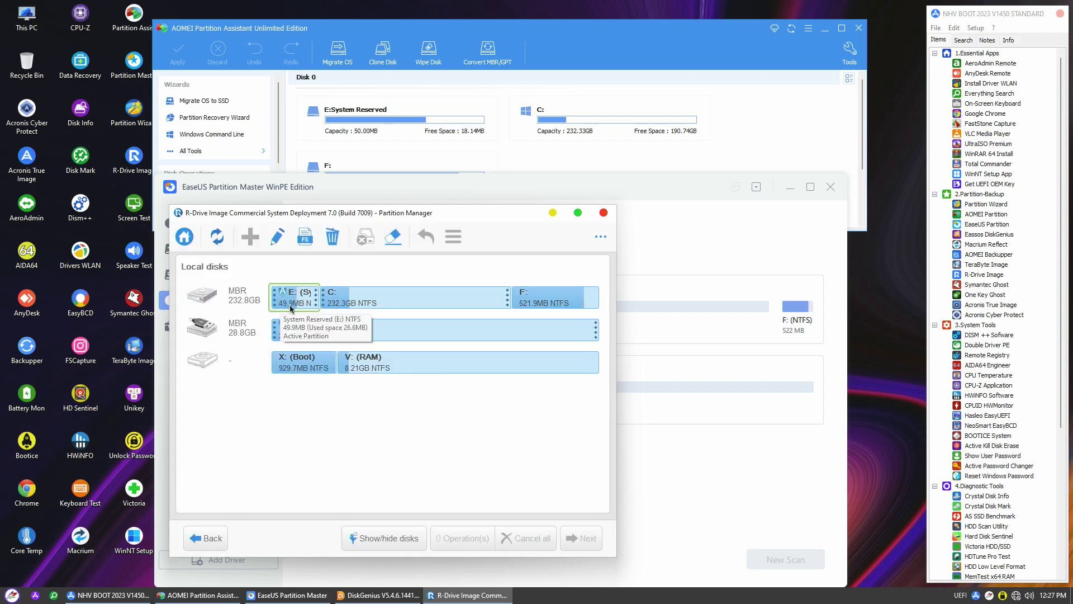
right_click(290, 308)
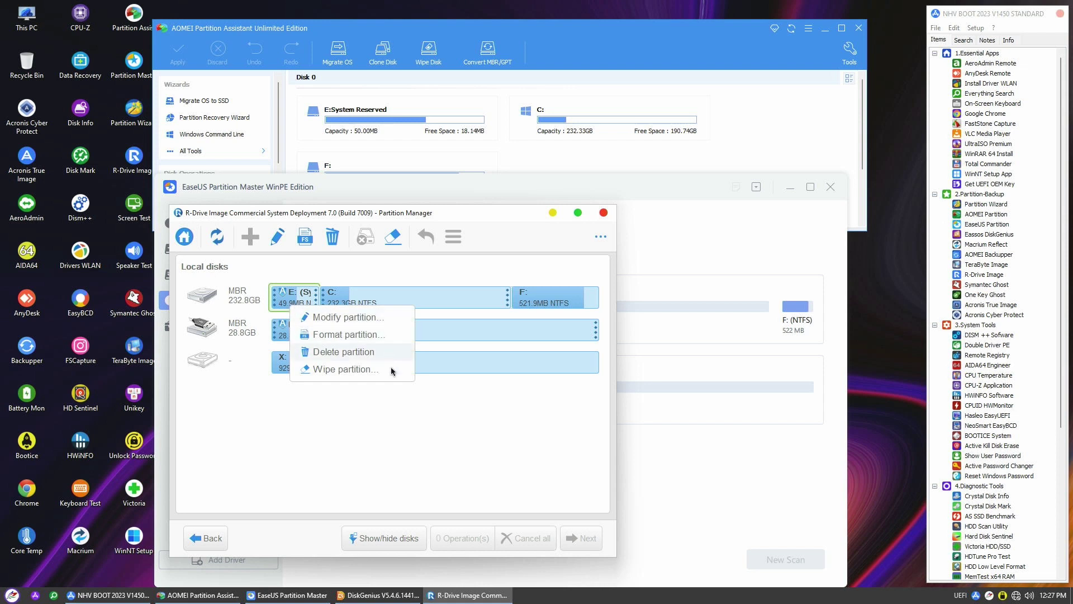
left_click(382, 429)
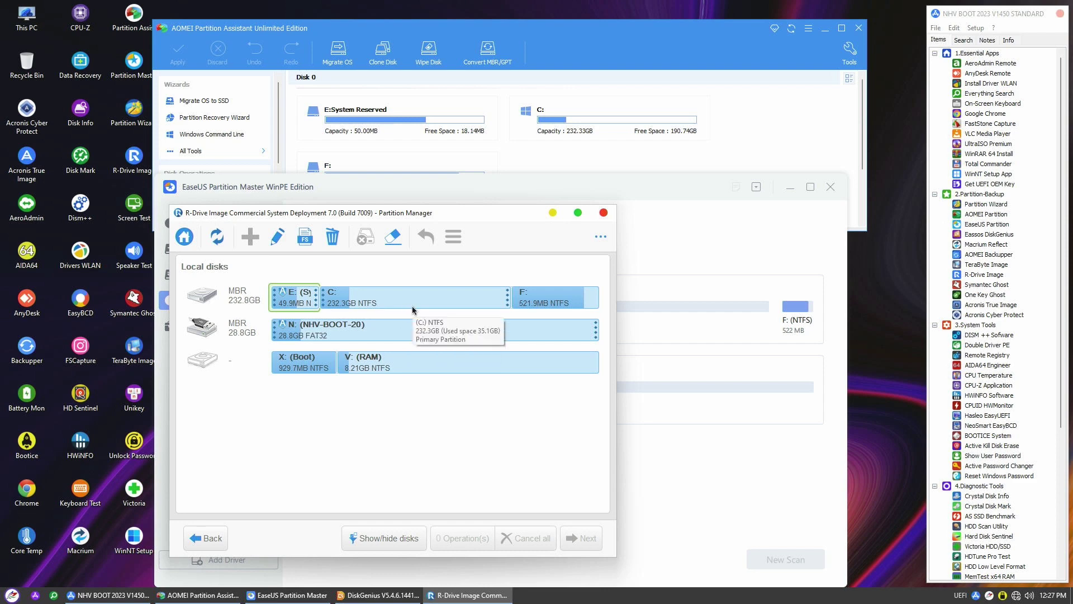
key("Escape")
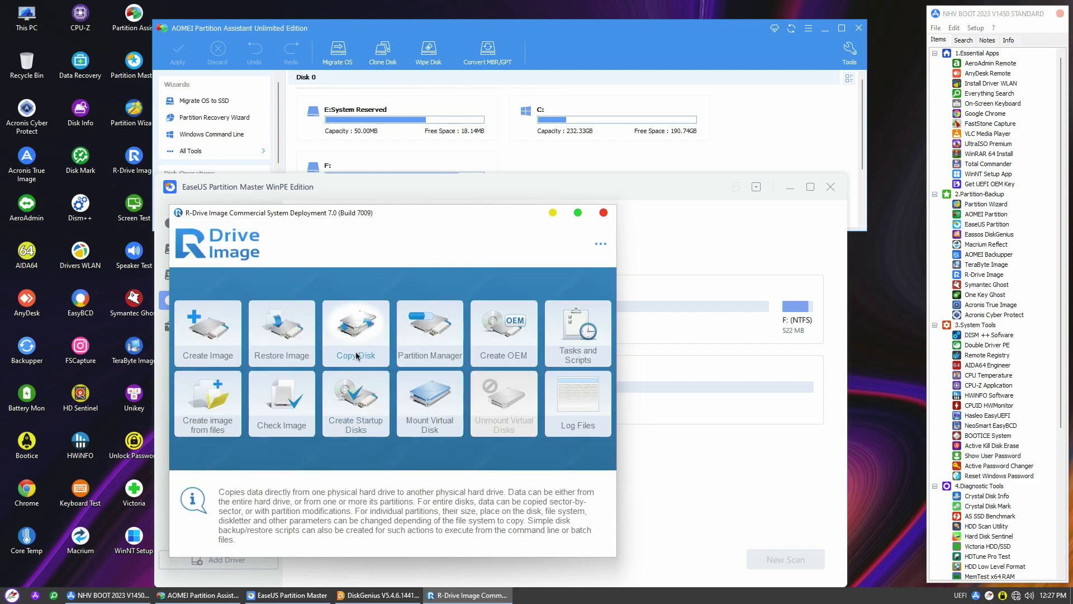
left_click(355, 351)
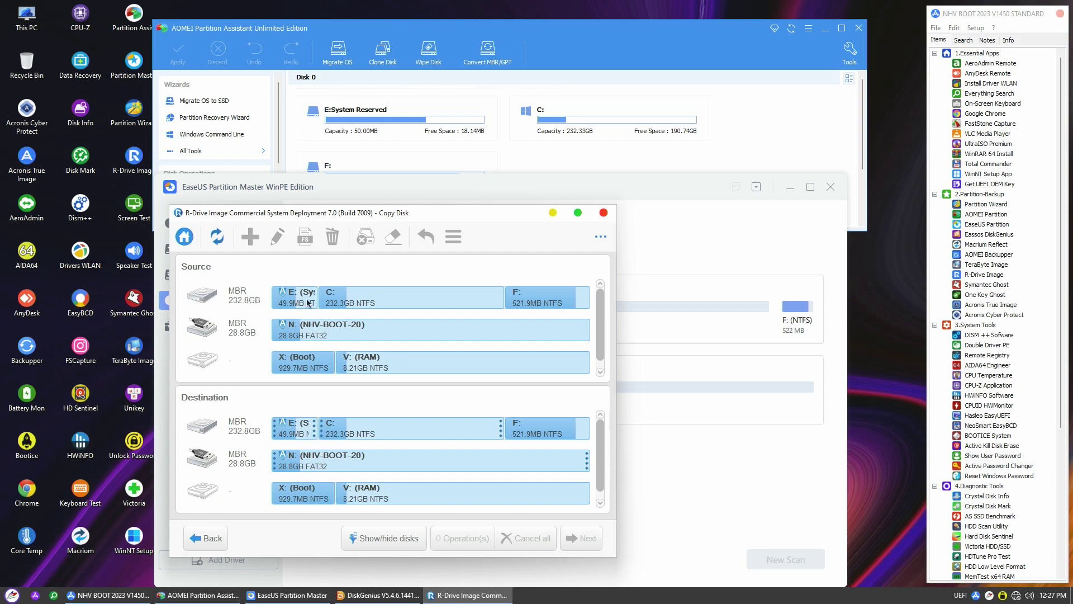
left_click(206, 298)
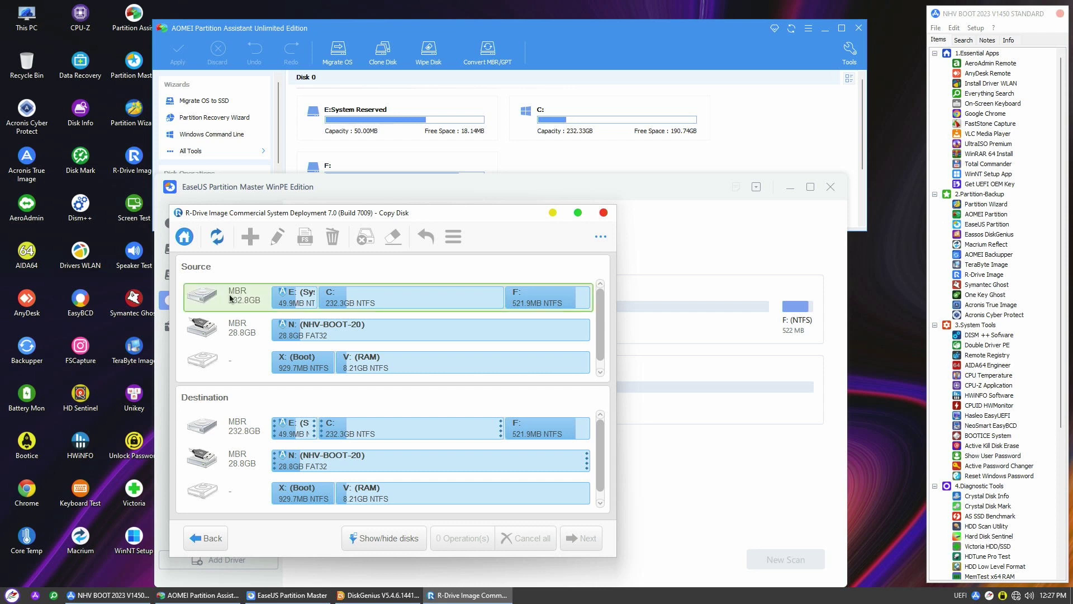
left_click_drag(230, 298, 233, 468)
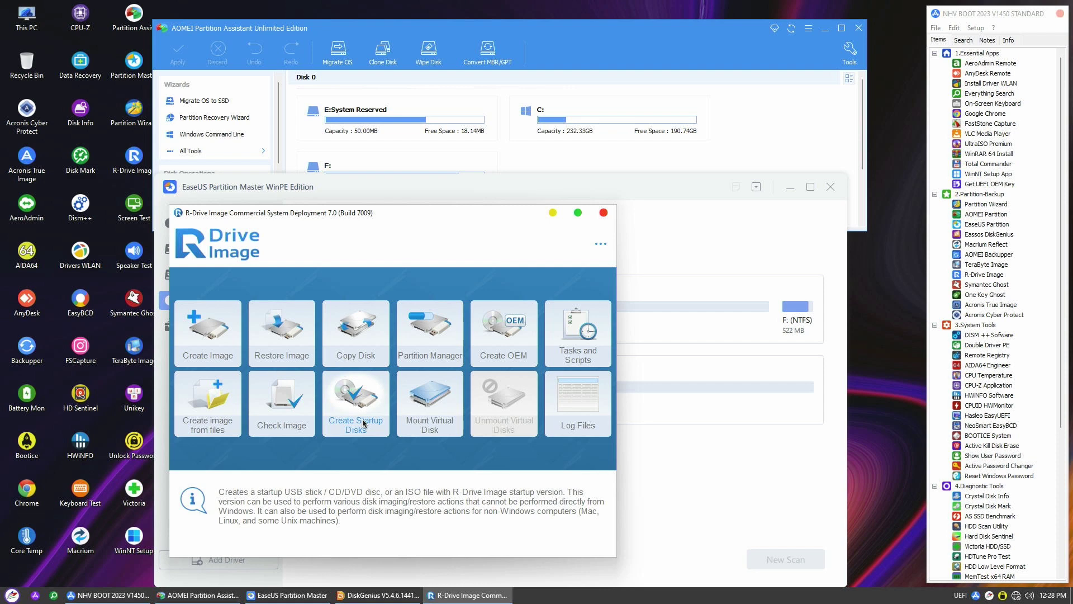
left_click(363, 423)
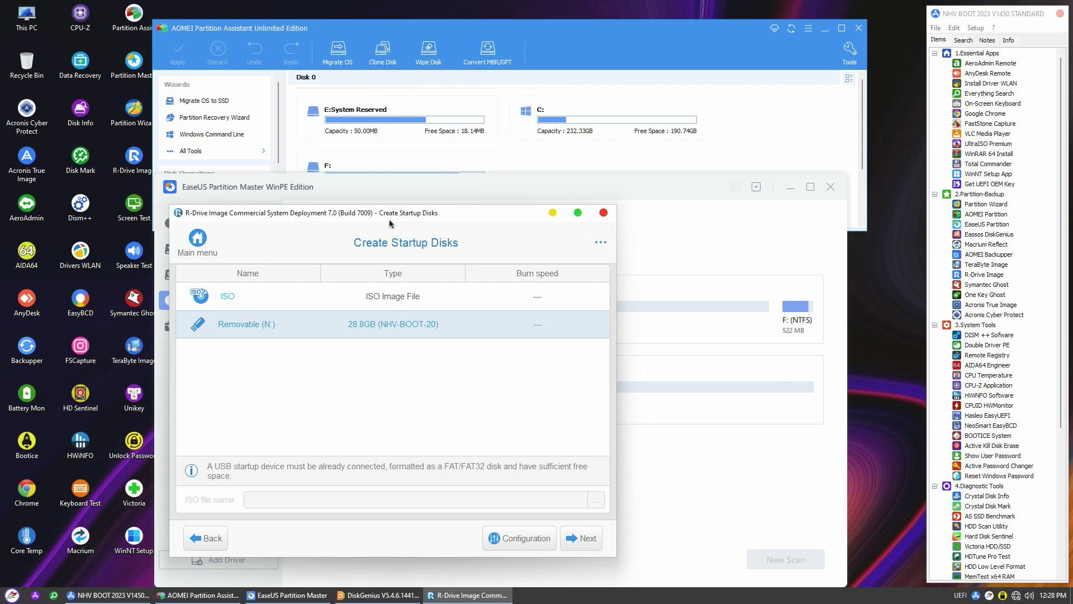
left_click(197, 241)
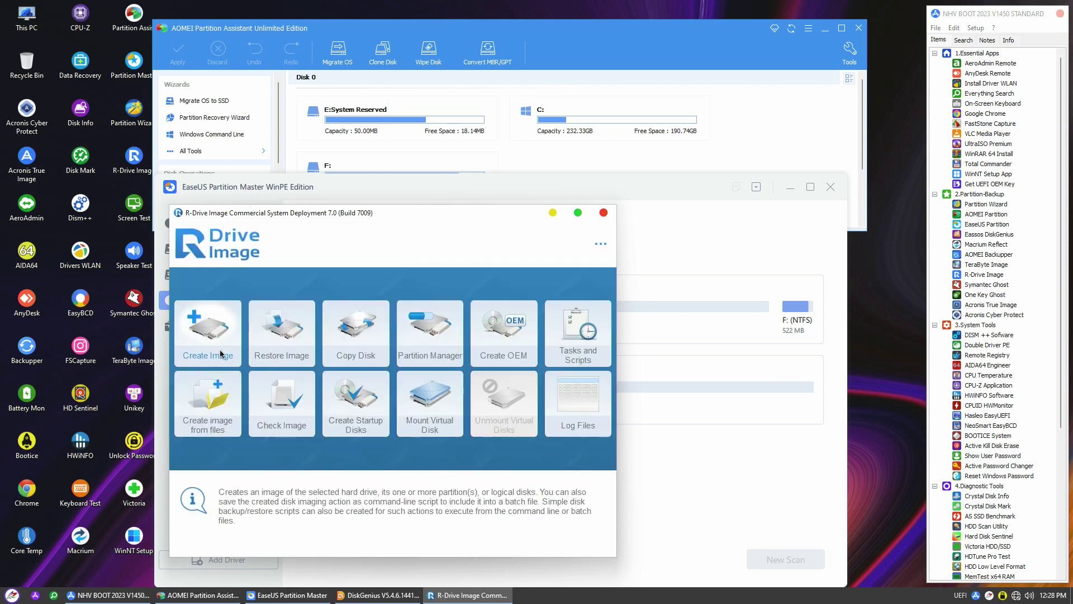
left_click(219, 352)
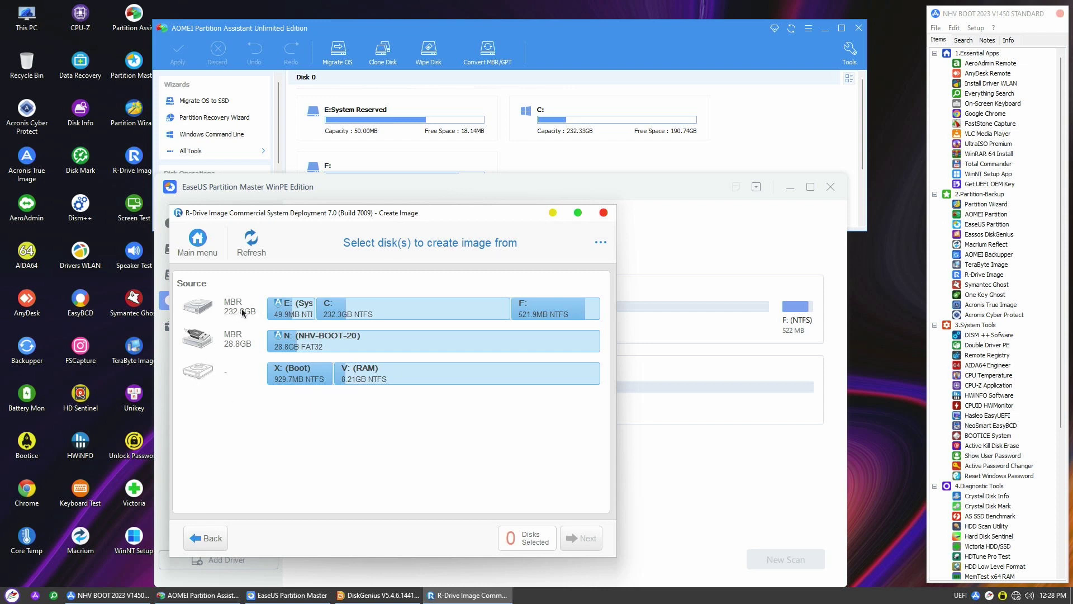
left_click(203, 313)
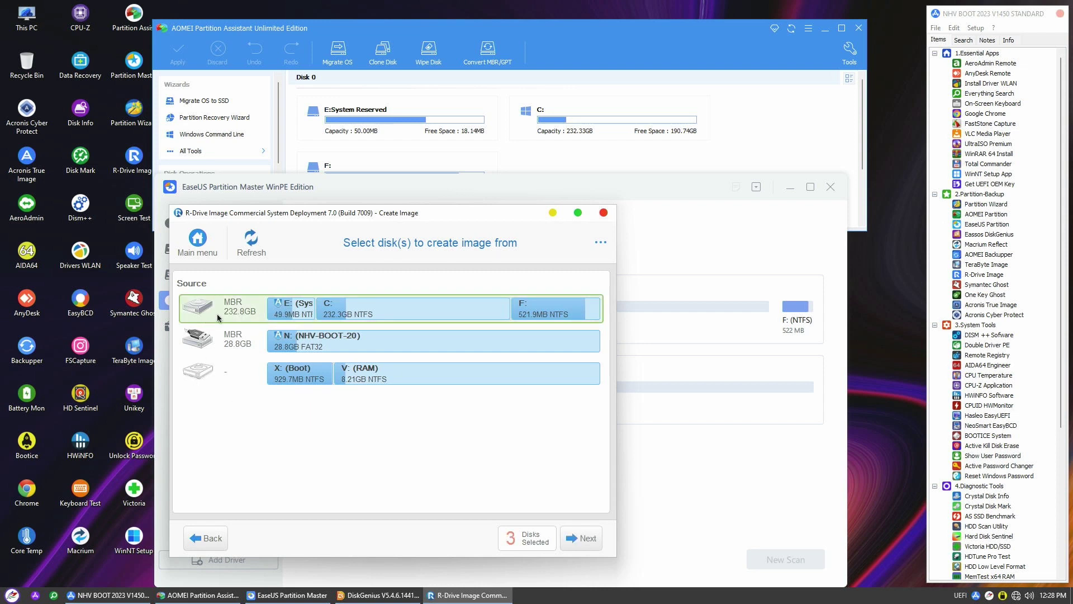
left_click(594, 547)
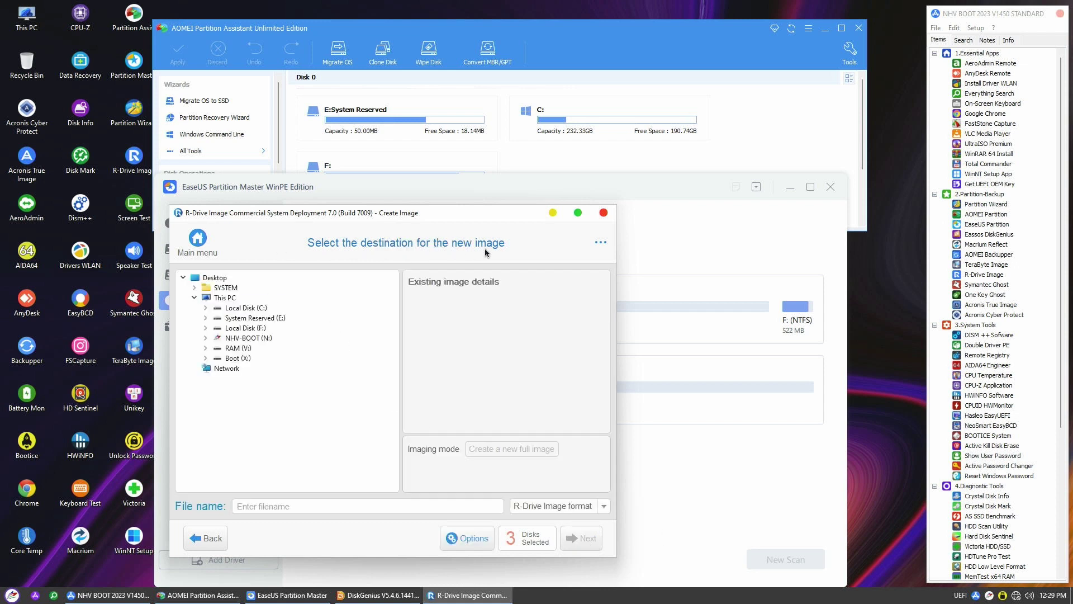
left_click(270, 339)
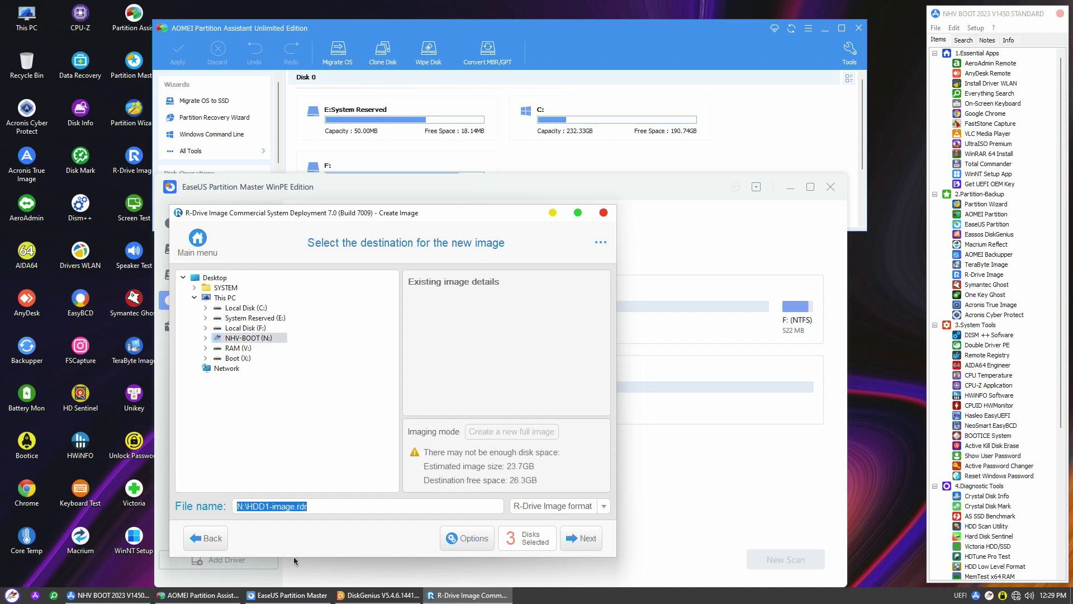
left_click(202, 542)
left_click(213, 535)
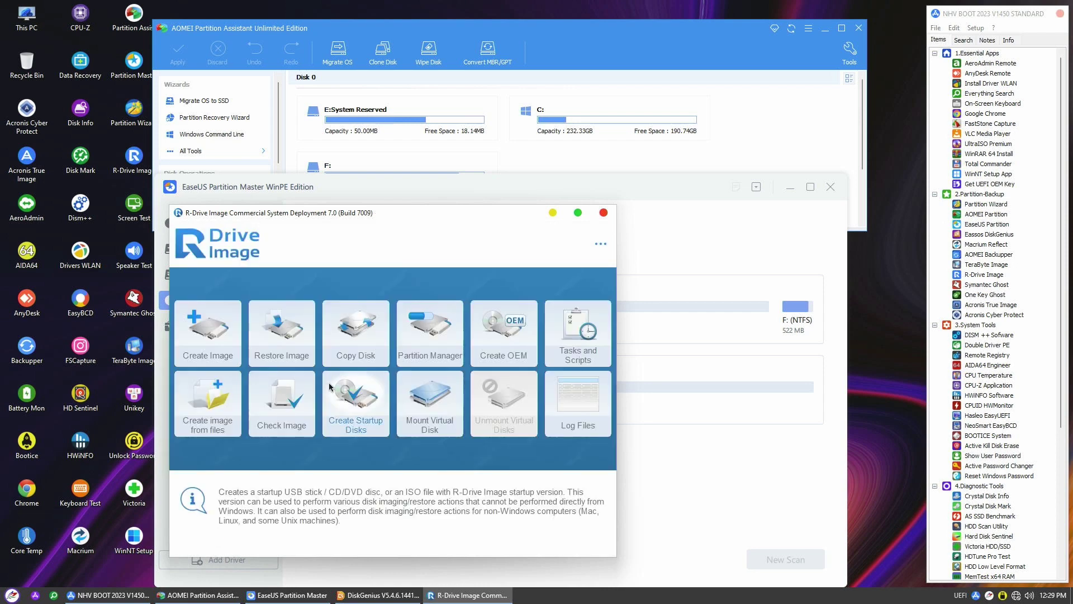
left_click(986, 284)
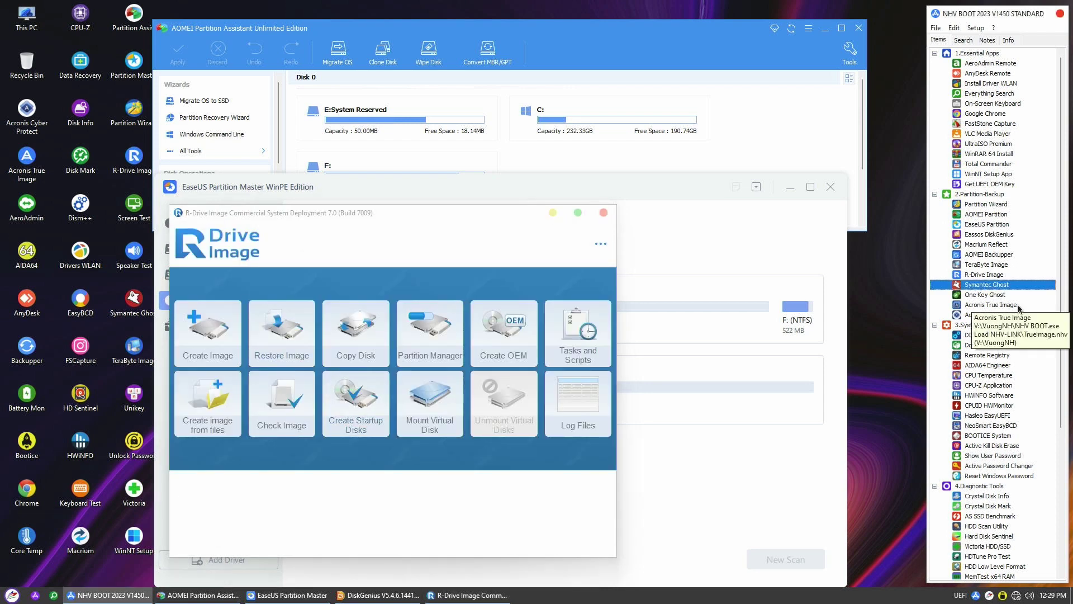
- Continue to the found partitions list and browse the first partition's Boot folder
left_click(1018, 306)
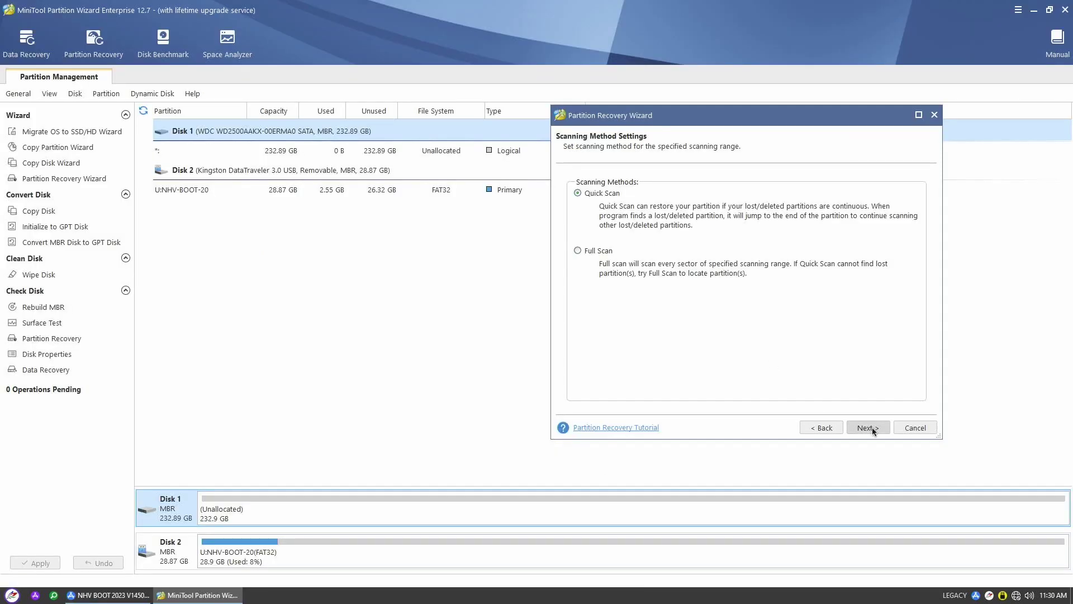
left_click(869, 427)
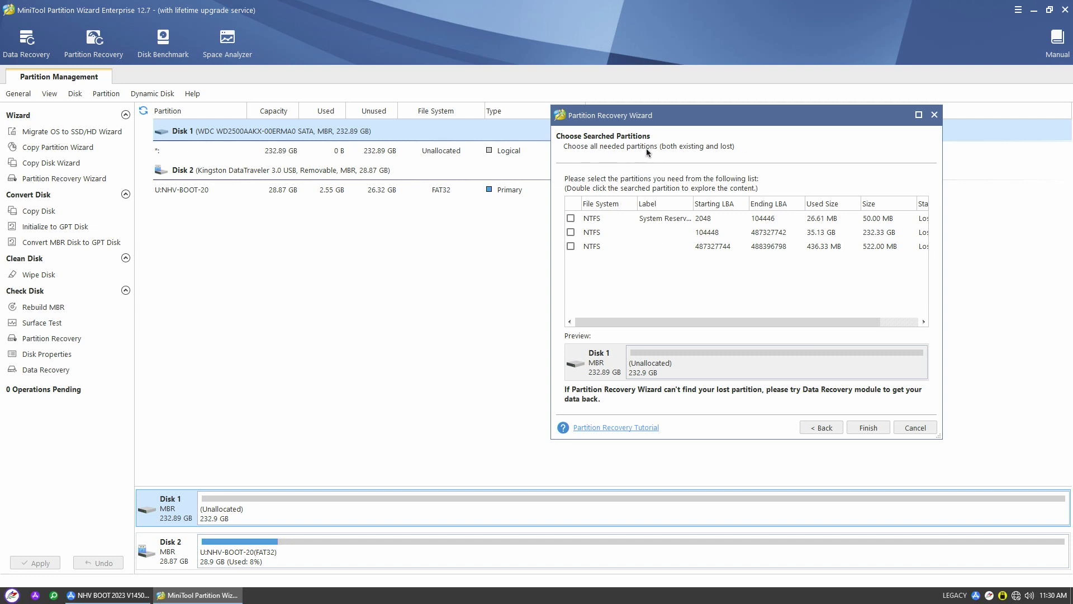
double_click(611, 221)
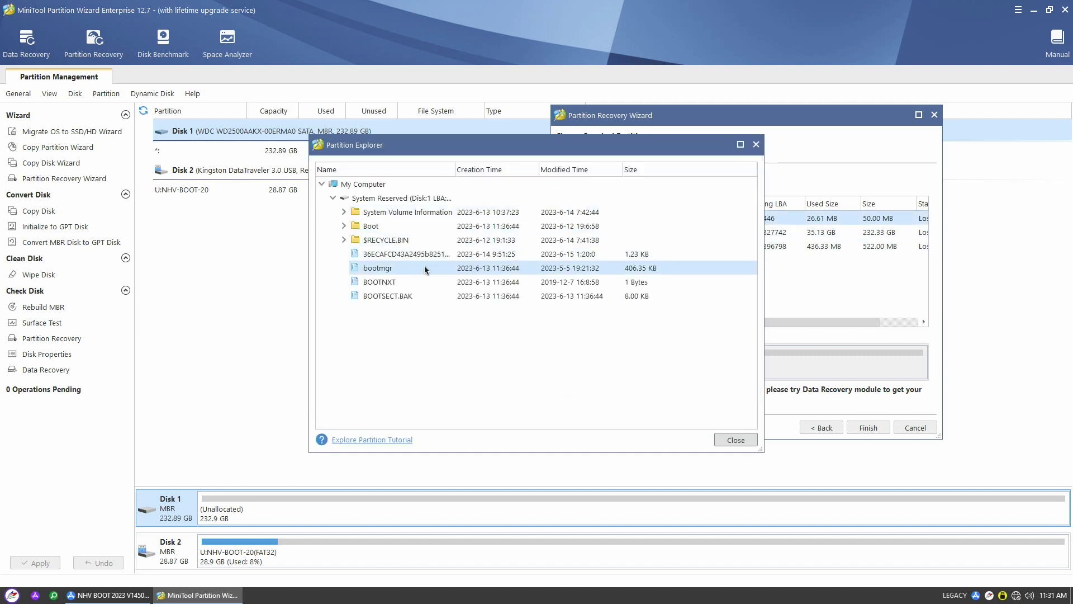
double_click(416, 227)
left_click_drag(752, 245, 753, 334)
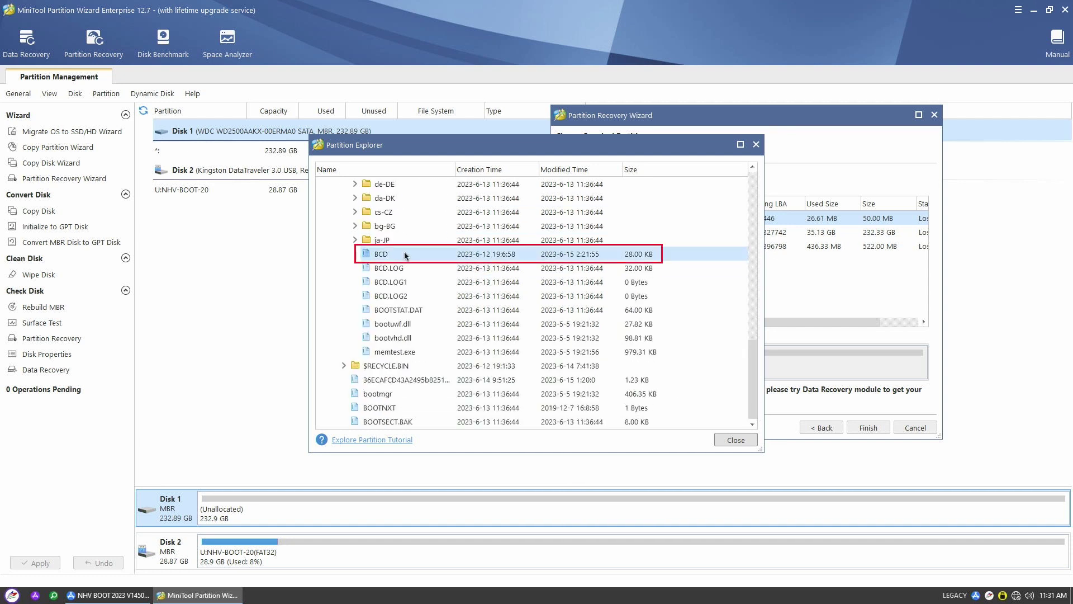
left_click(735, 440)
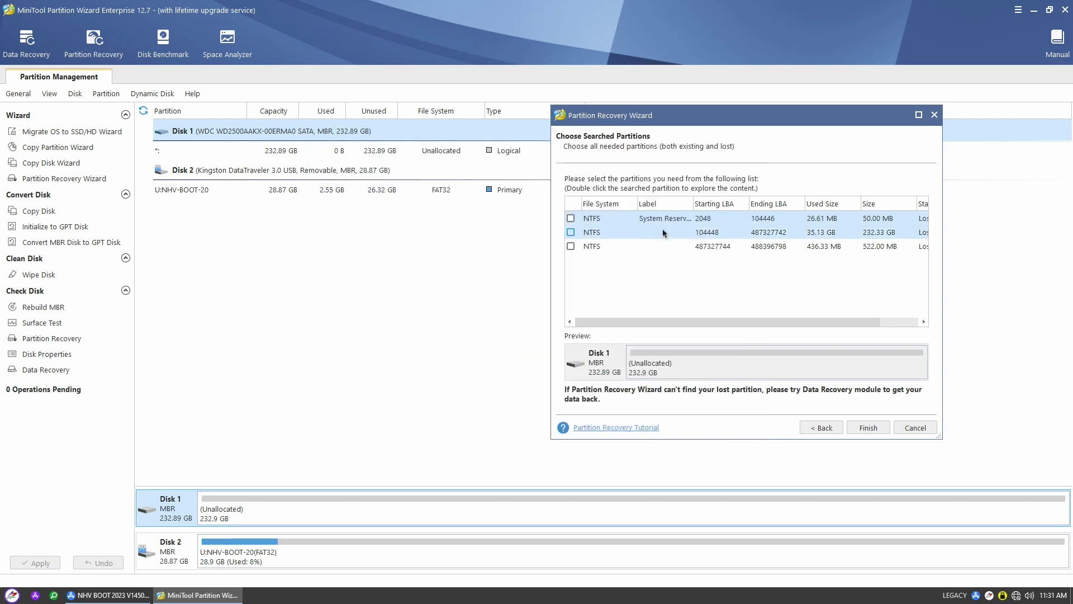
- Browse the second and third found partitions, checking Recovery\WindowsRE\Winre.wim
double_click(610, 232)
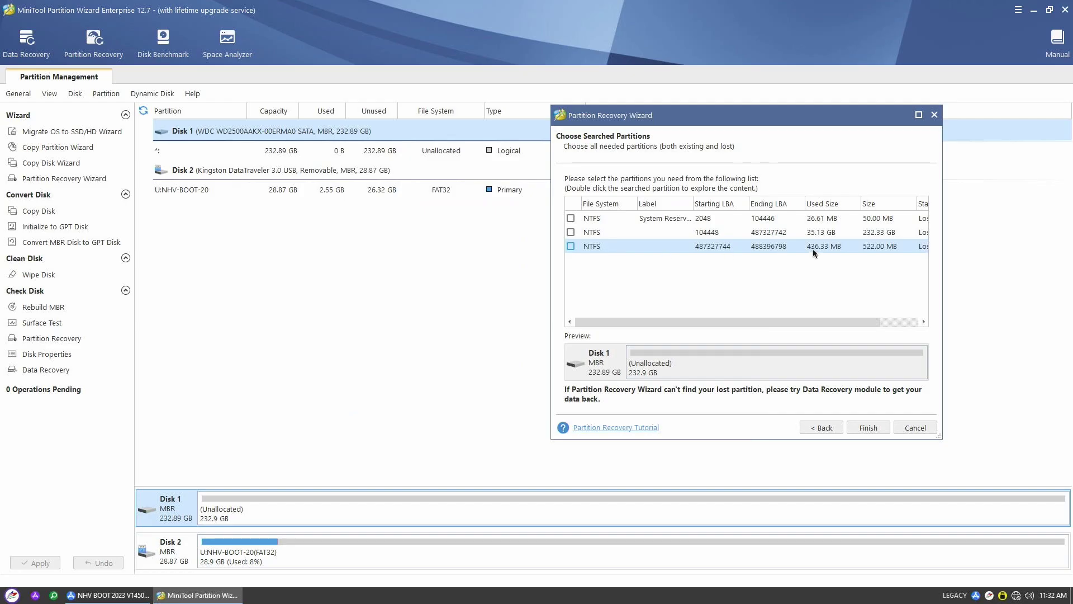
double_click(812, 246)
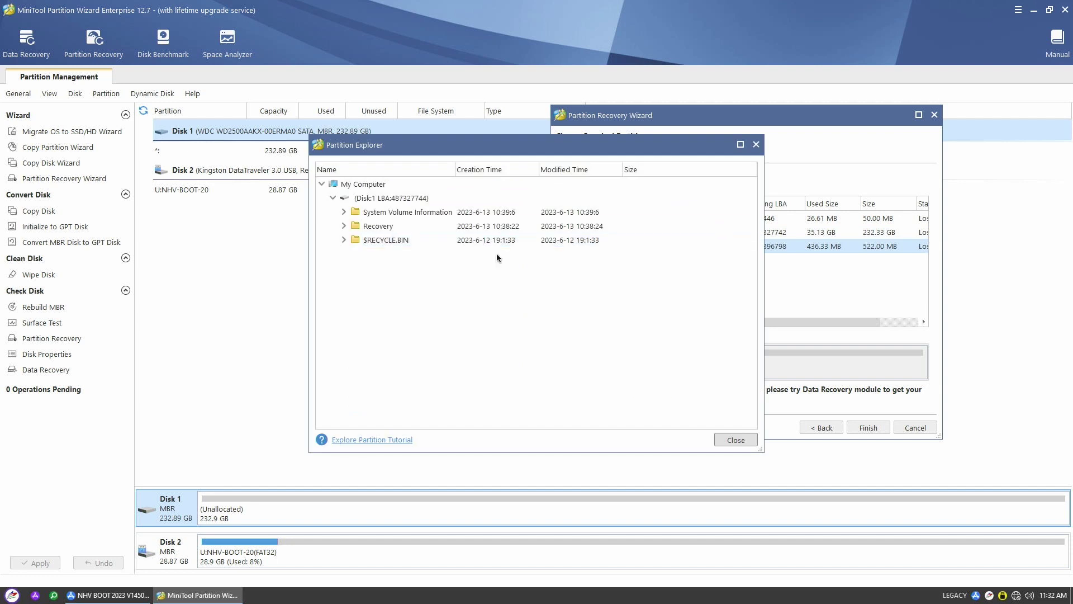
double_click(378, 225)
double_click(393, 240)
left_click(424, 283)
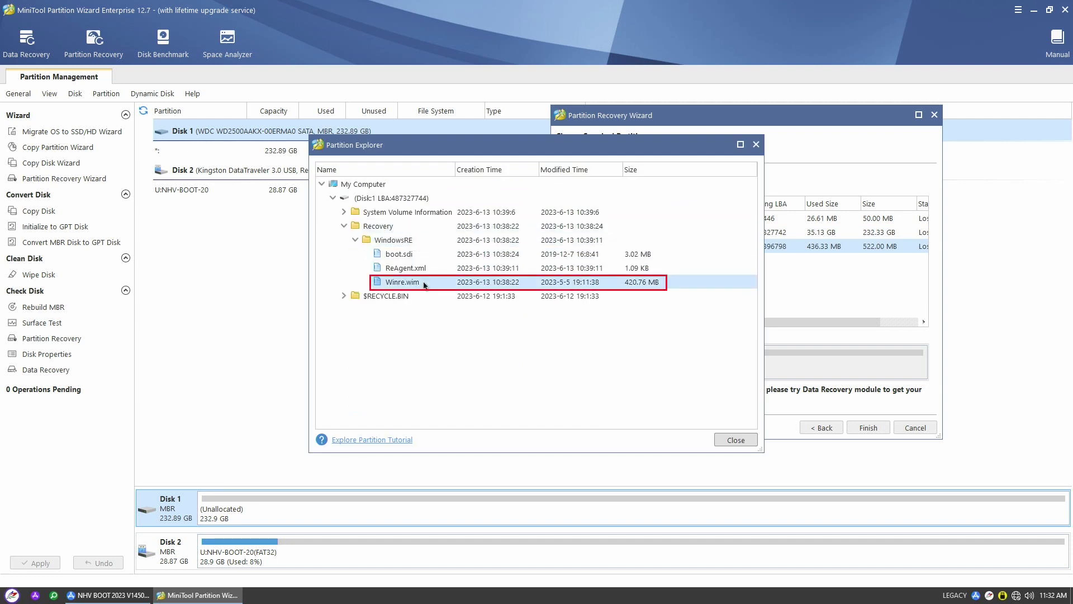
key("Escape")
left_click(571, 218)
- Tick all three found NTFS partitions and finish the recovery
left_click(570, 232)
left_click(571, 246)
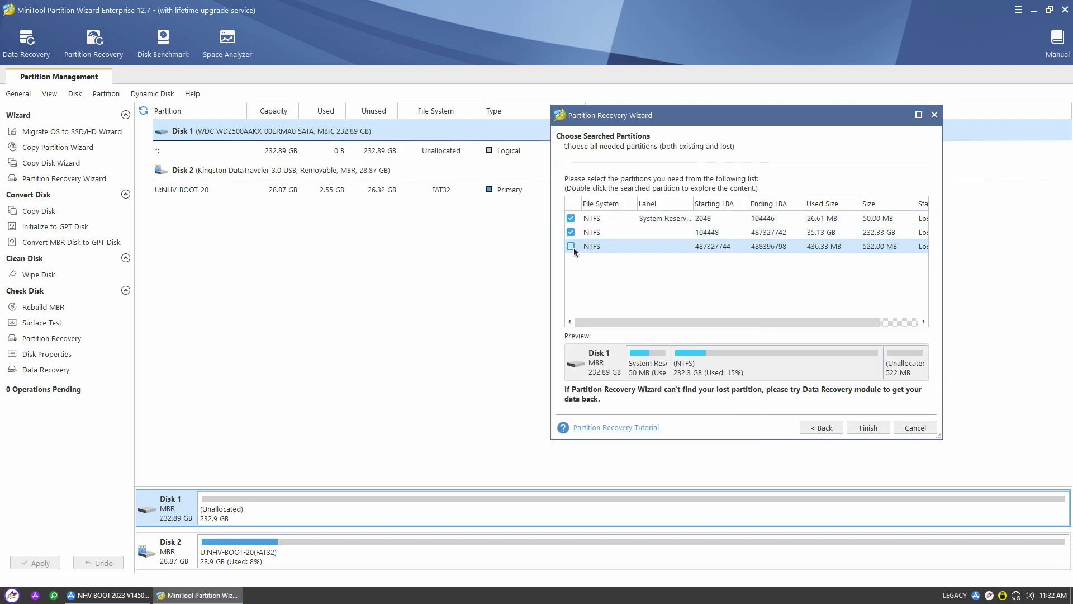
left_click(868, 427)
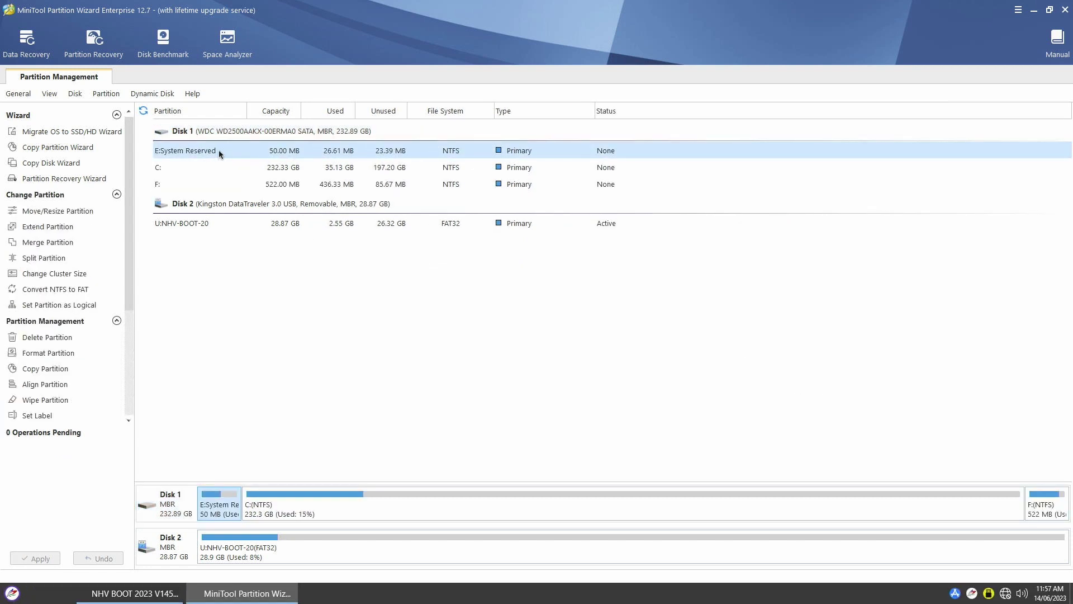
- Set E:System Reserved as the active partition and apply the change
right_click(219, 150)
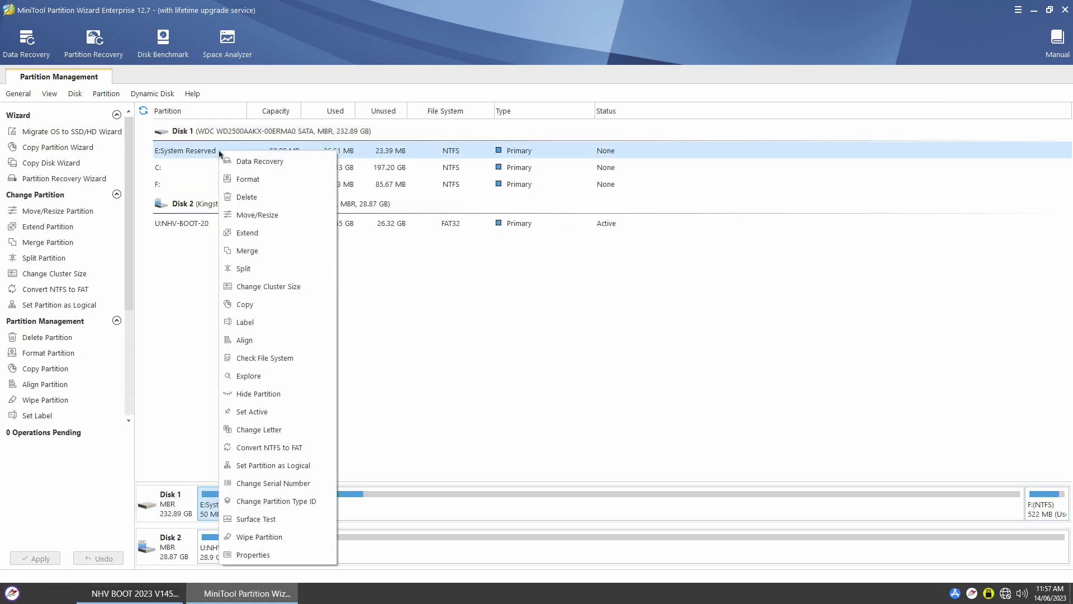
left_click(280, 414)
left_click(35, 558)
left_click(523, 326)
left_click(540, 320)
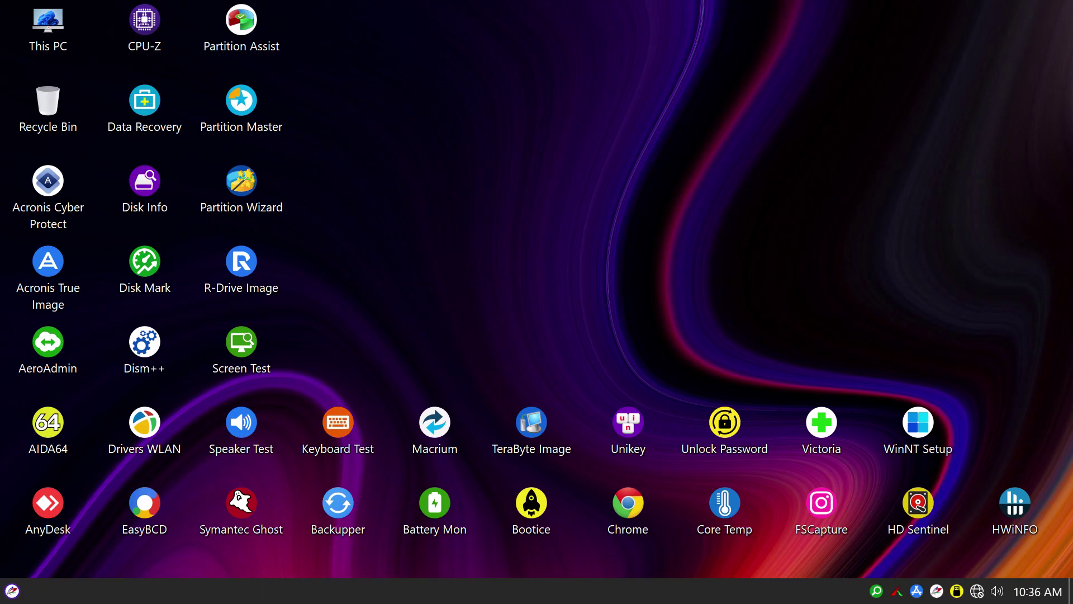